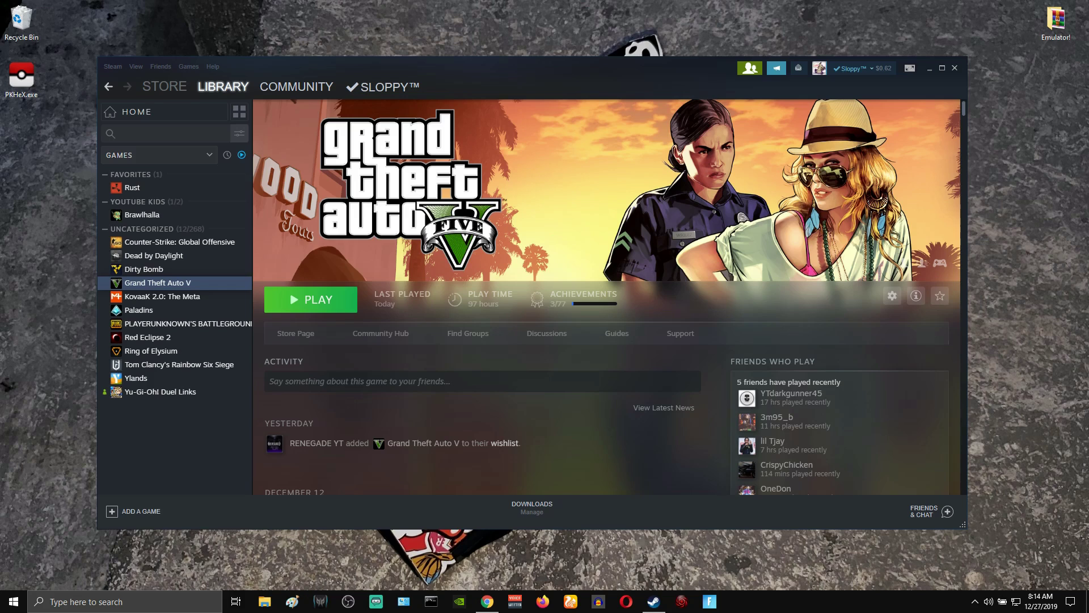
Step: Switch to Chrome, search the web for "gta 5 mods" and open the GTA5-Mods.com site
{"action": "left_click", "coordinate": [488, 602]}
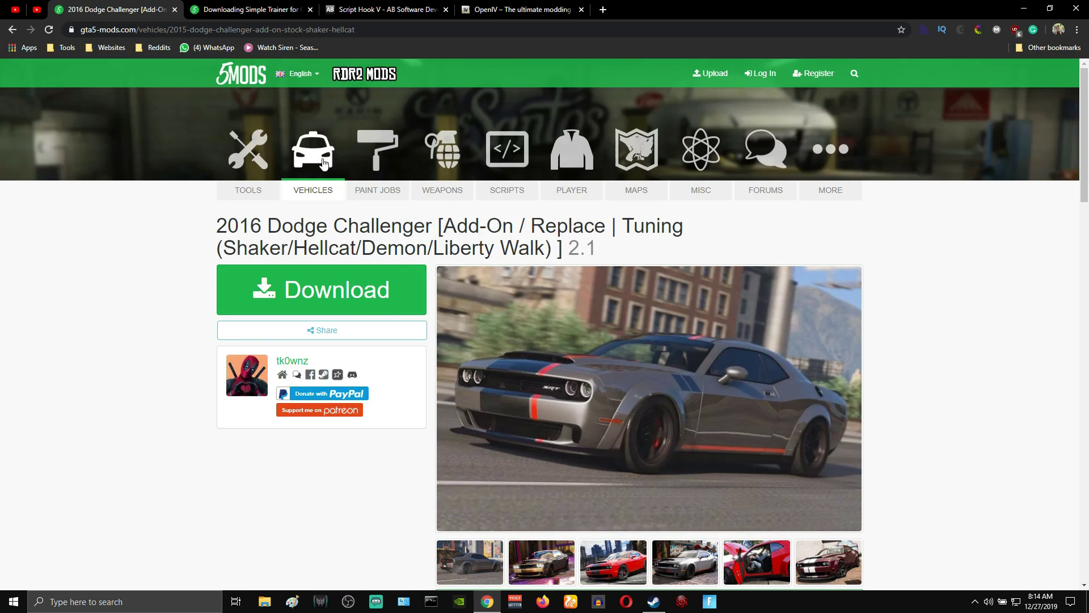
{"action": "left_click", "coordinate": [248, 30]}
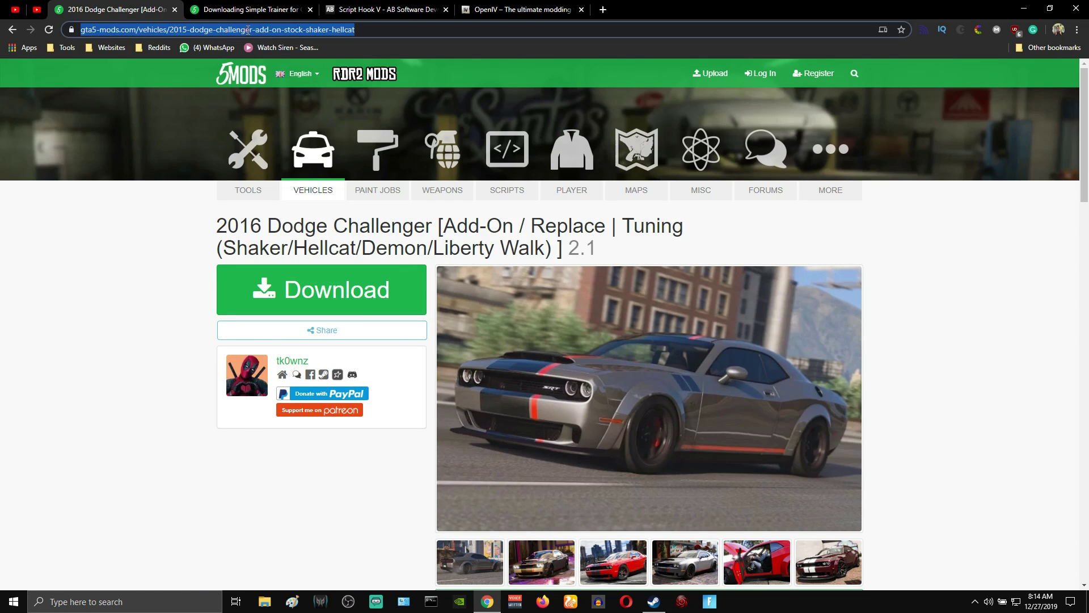
{"action": "type", "text": "gt"}
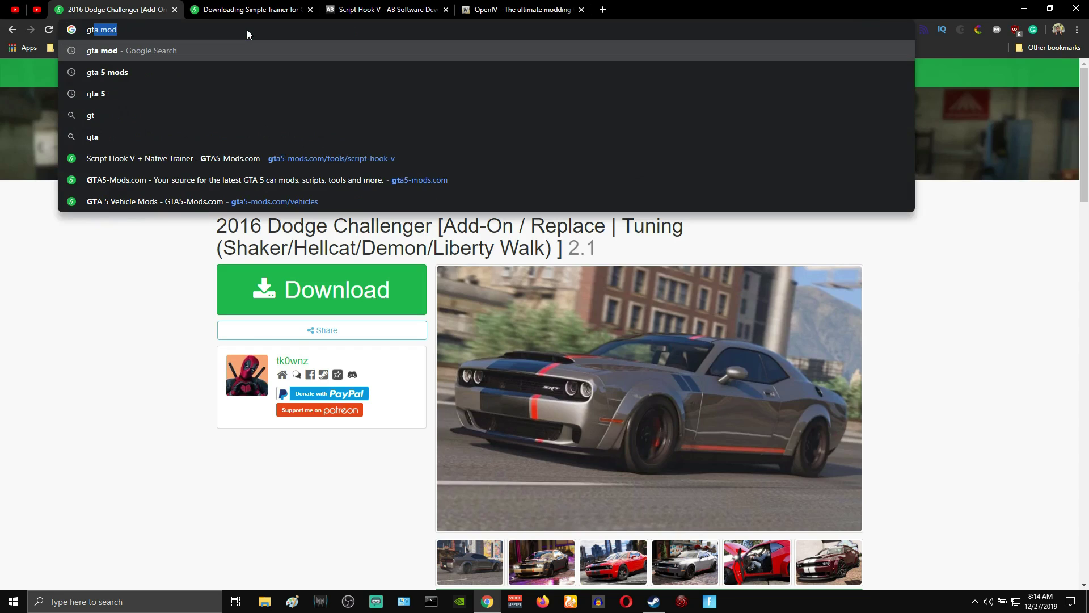
{"action": "key", "text": "Down"}
{"action": "key", "text": "Return"}
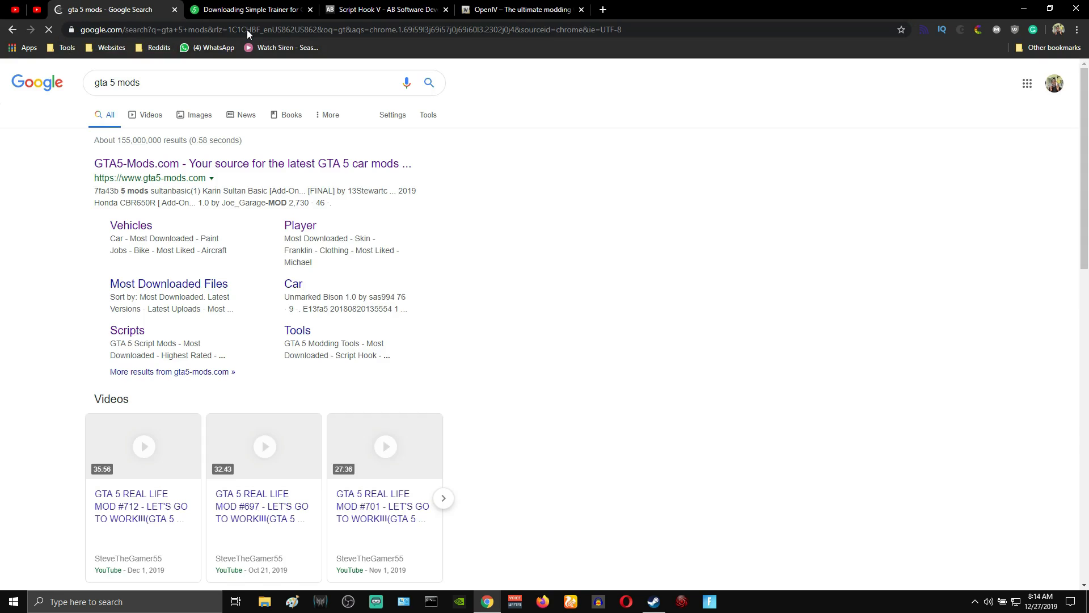
{"action": "left_click", "coordinate": [256, 164]}
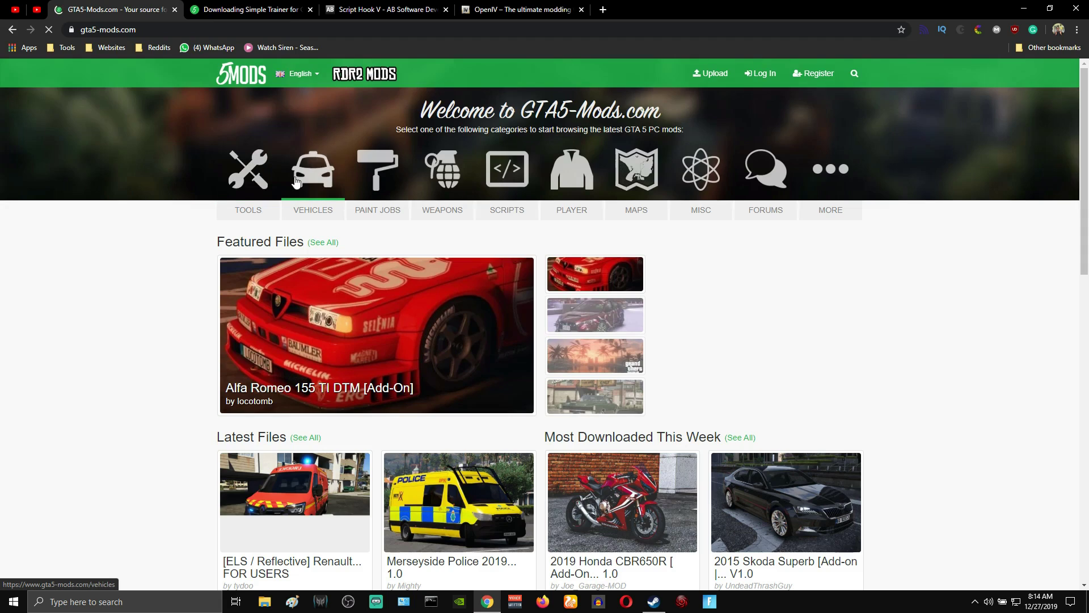
Step: Show the vehicle mods sorted by Most Downloaded and open the 2016 Dodge Challenger [Add-On / Replace] page
{"action": "left_click", "coordinate": [312, 212]}
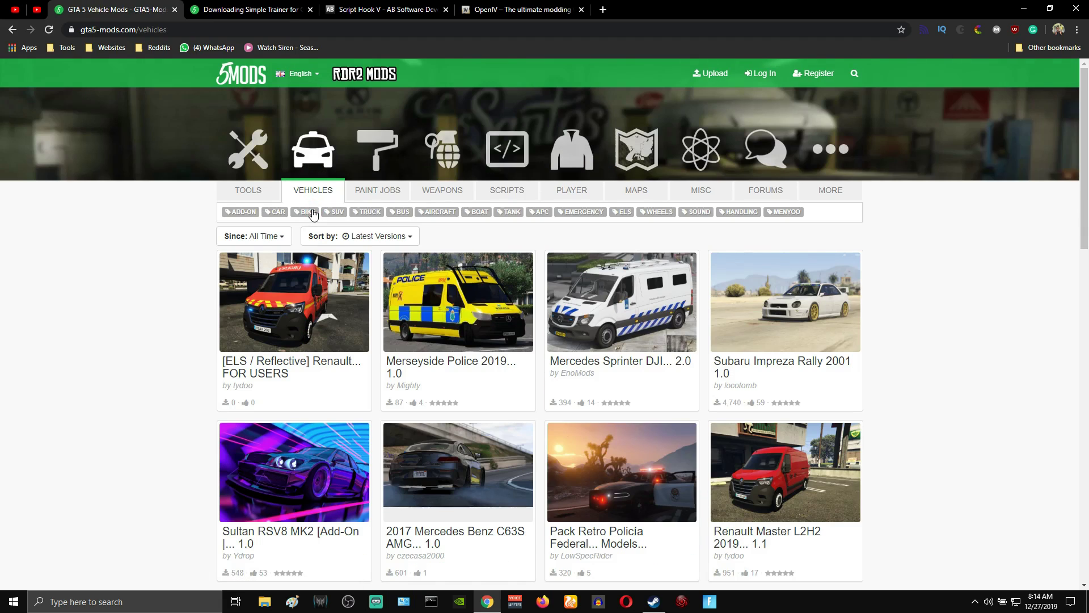
{"action": "left_click", "coordinate": [347, 236]}
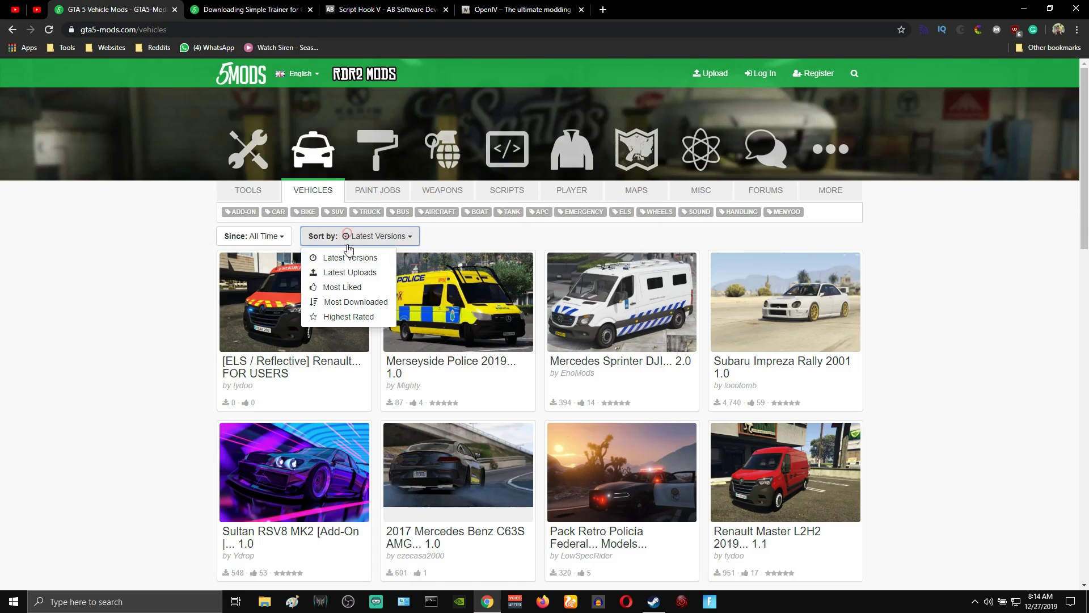
{"action": "left_click", "coordinate": [348, 309]}
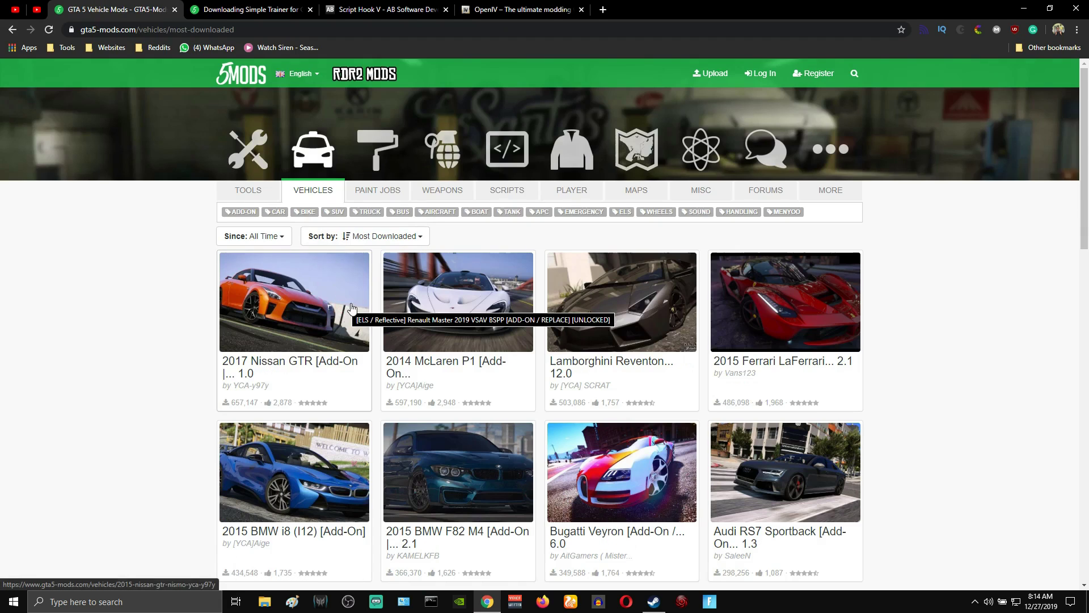
{"action": "scroll", "coordinate": [680, 351], "scroll_direction": "down", "scroll_amount": 9}
{"action": "left_click", "coordinate": [777, 366]}
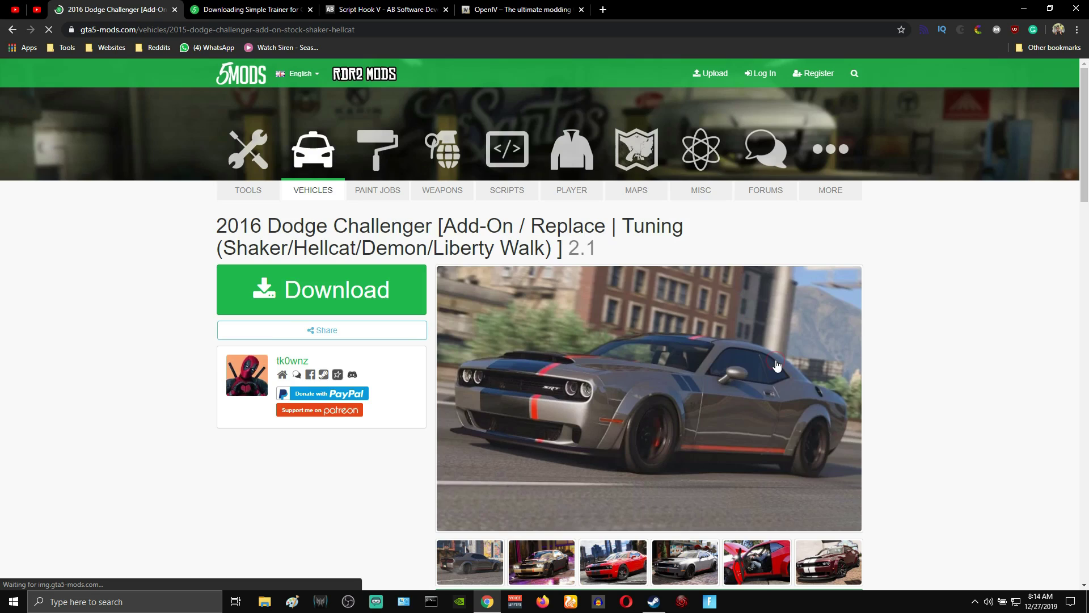
Step: Start downloading the 2016 Dodge Challenger mod archive and cancel the transfer
{"action": "left_click", "coordinate": [408, 286]}
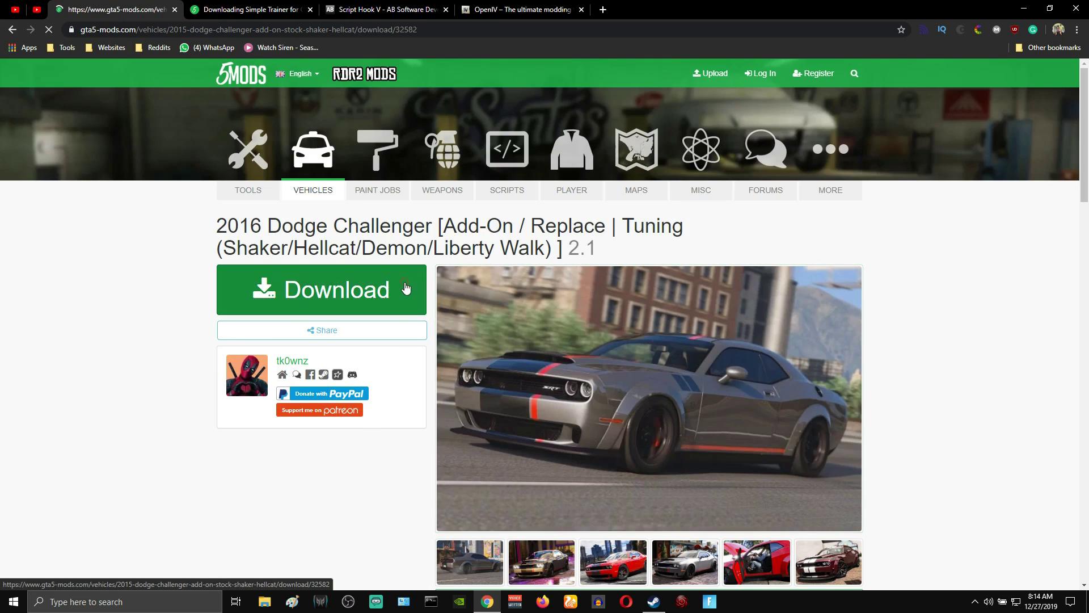
{"action": "left_click", "coordinate": [526, 317]}
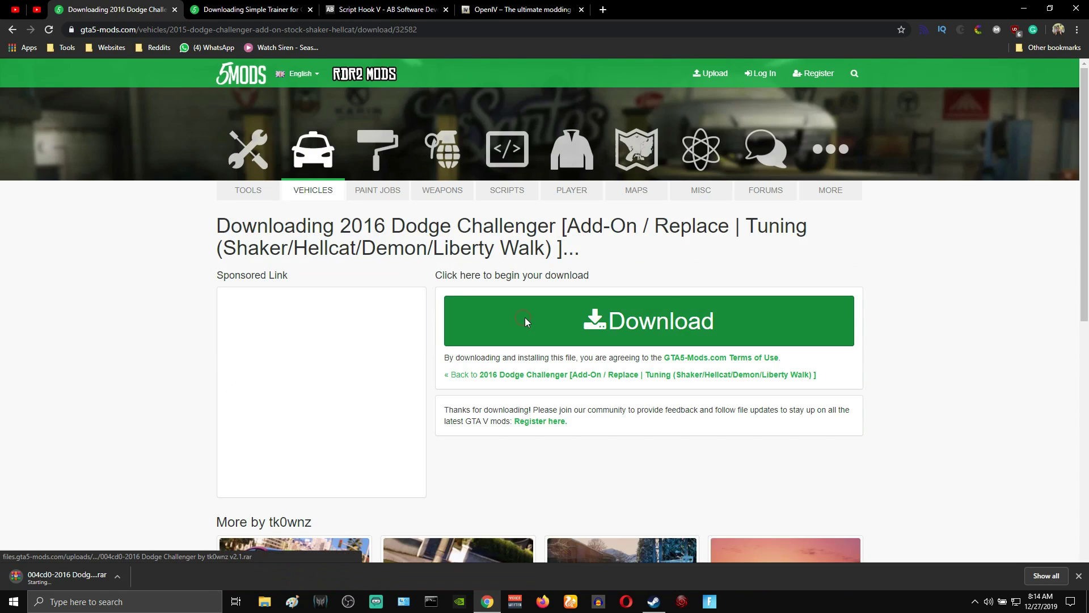
{"action": "left_click", "coordinate": [117, 576]}
{"action": "left_click", "coordinate": [142, 551]}
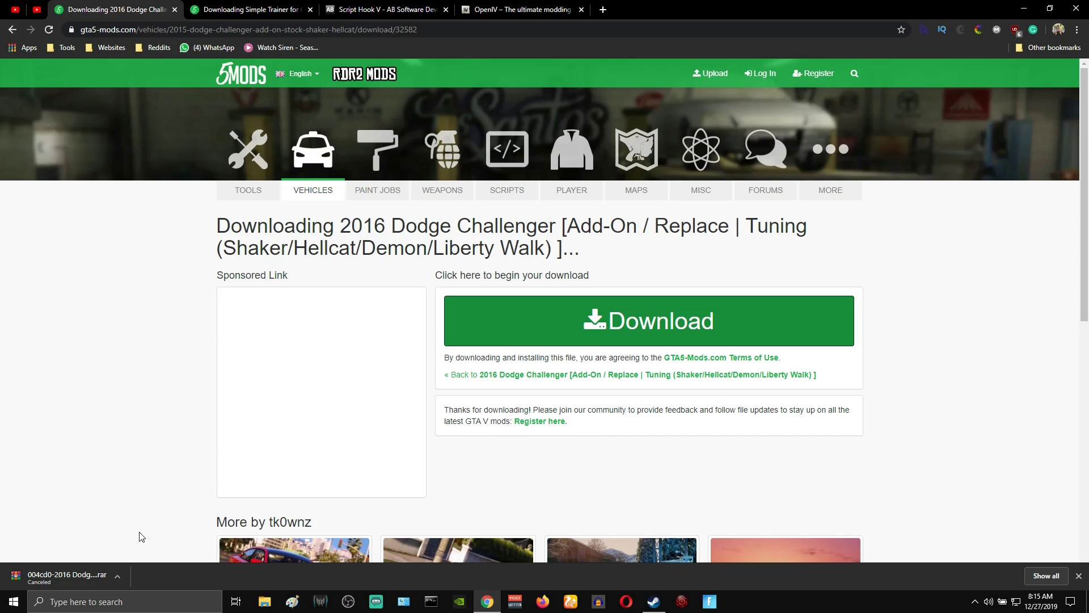
Step: View the Simple Trainer for GTA V mod and download pages, plus the Script Hook V and OpenIV pages
{"action": "left_click", "coordinate": [258, 8]}
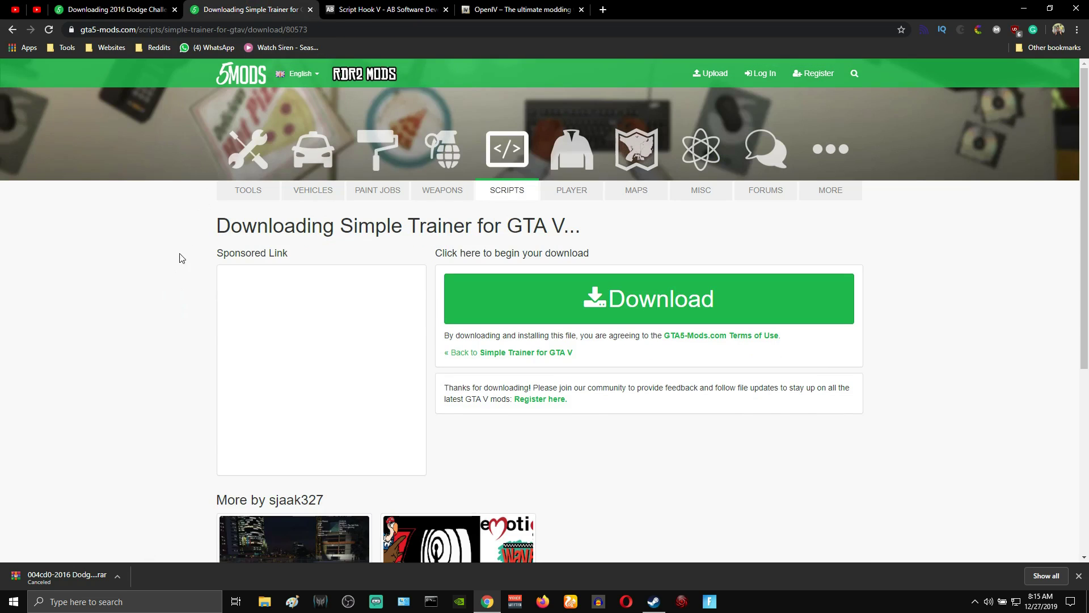
{"action": "left_click", "coordinate": [12, 30]}
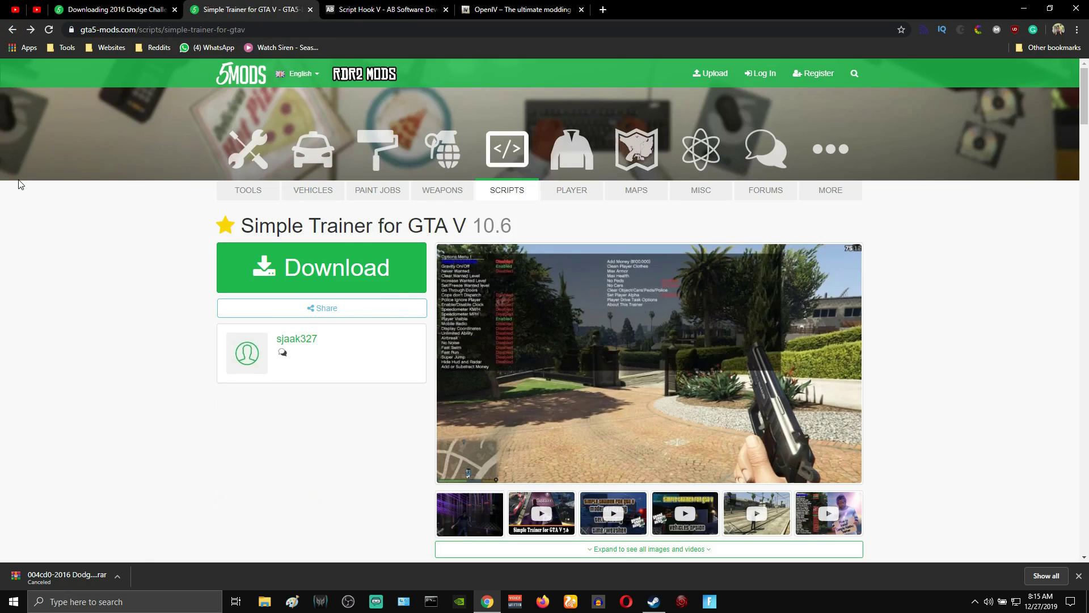
{"action": "left_click", "coordinate": [297, 264]}
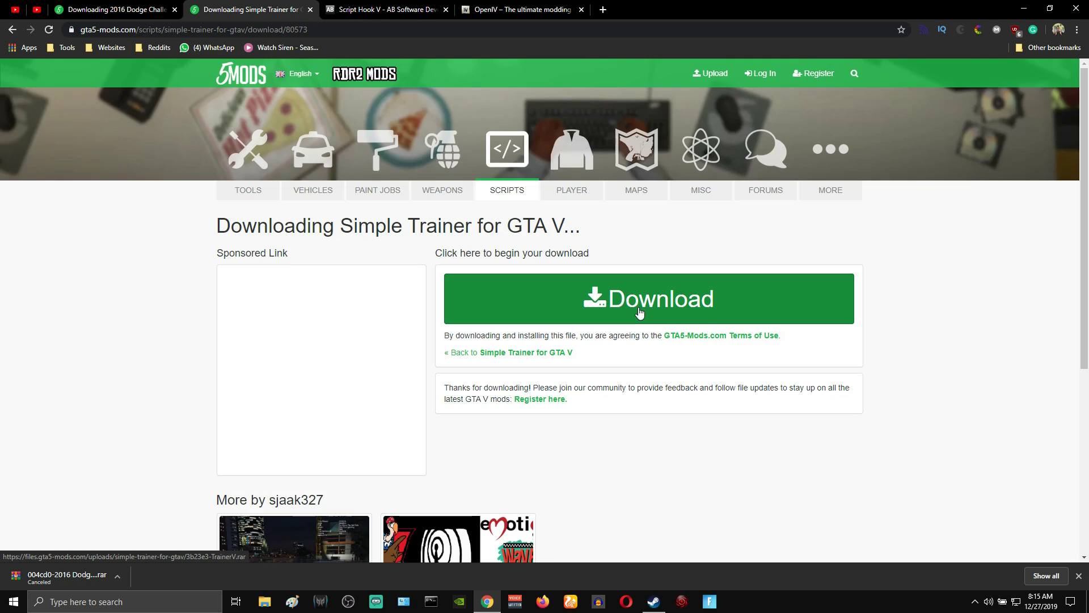
{"action": "left_click", "coordinate": [397, 9]}
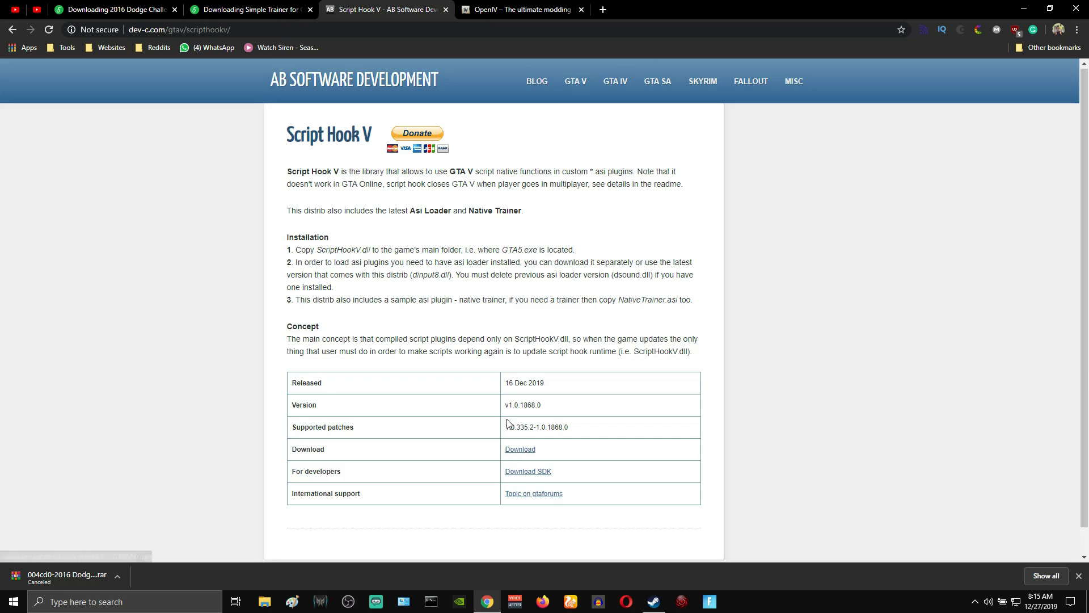
{"action": "left_click", "coordinate": [502, 16]}
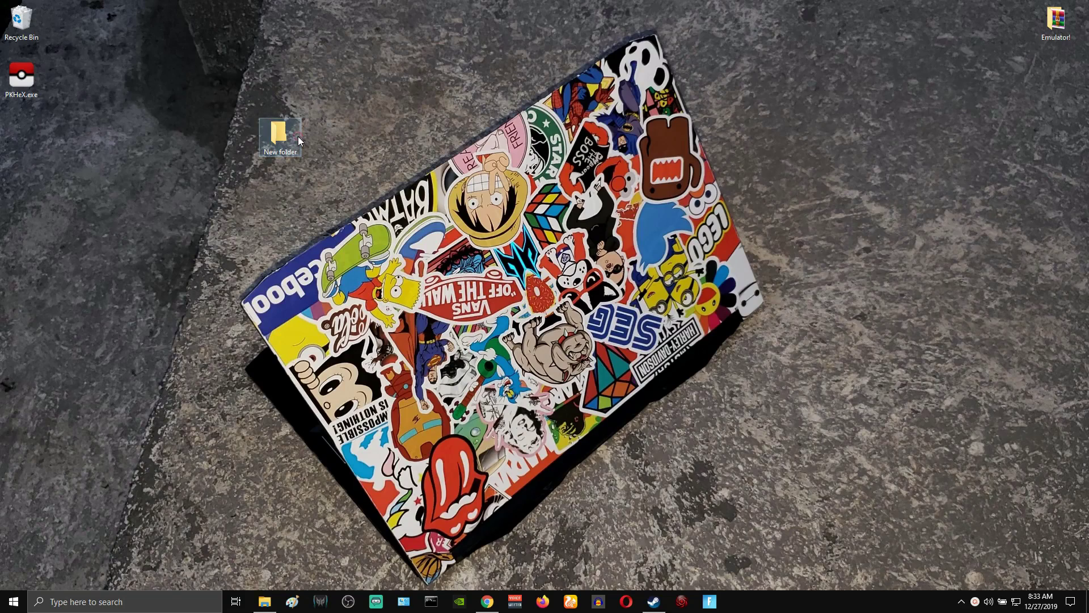
Step: Open New folder on the desktop and go through the downloaded ScriptHookV, ovisetup, Dodge Challenger and TrainerV files
{"action": "double_click", "coordinate": [299, 137]}
{"action": "left_click", "coordinate": [414, 175]}
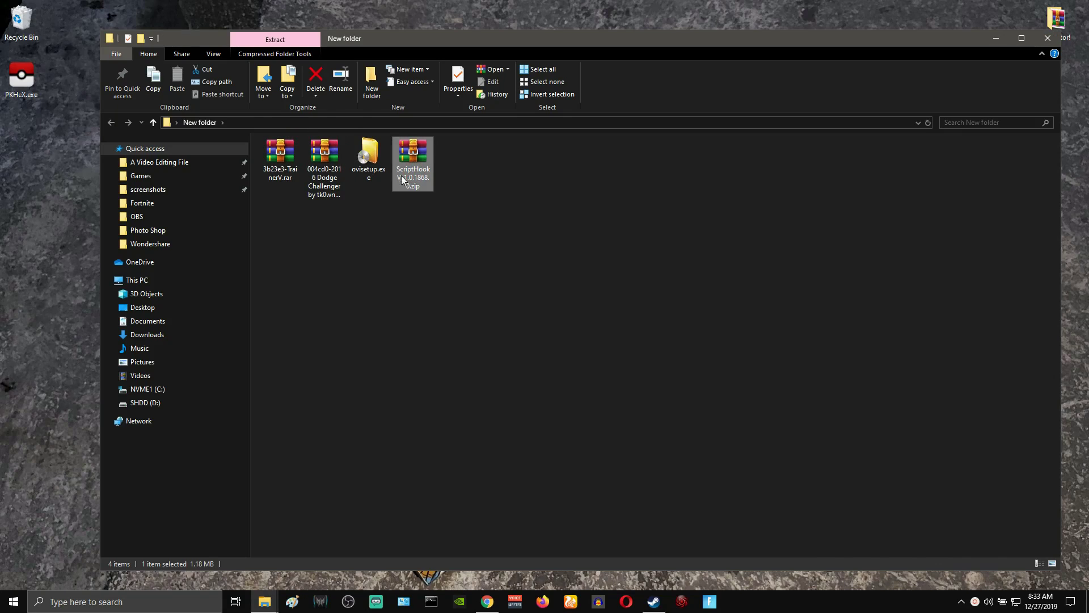
{"action": "left_click", "coordinate": [358, 177]}
{"action": "left_click", "coordinate": [325, 175]}
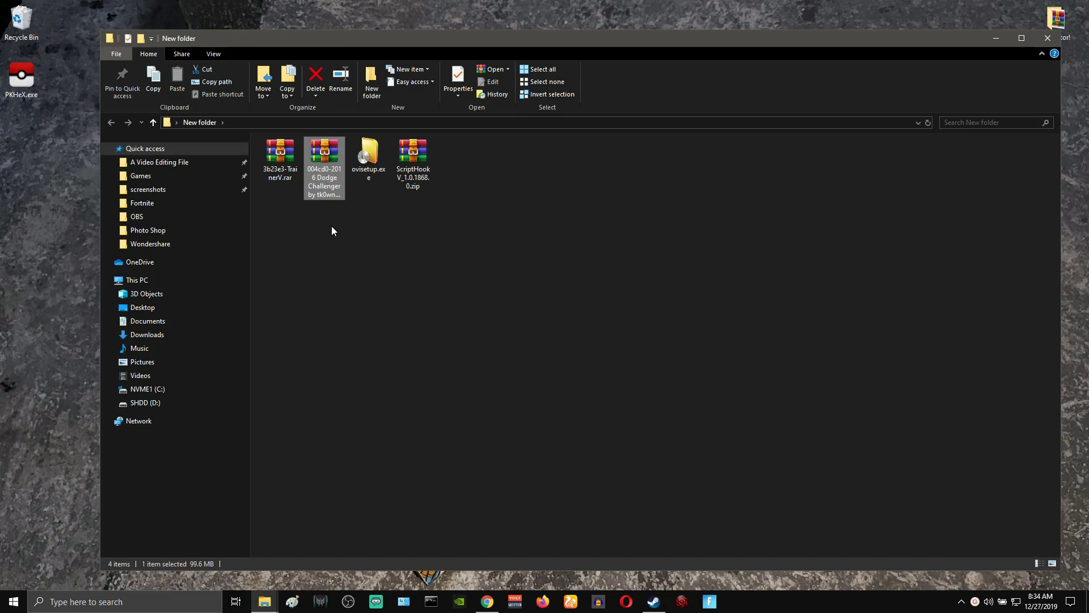
{"action": "left_click", "coordinate": [279, 170]}
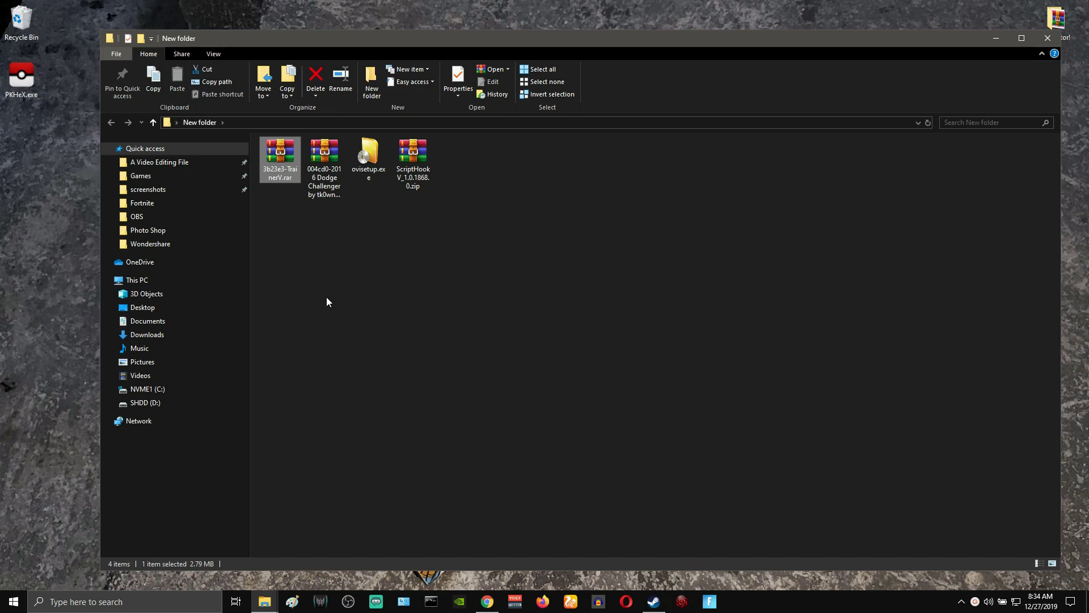
Step: Run ovisetup.exe, accept the license terms, start installing OpenIV on this computer with a desktop icon, and minimize the installer
{"action": "double_click", "coordinate": [373, 176]}
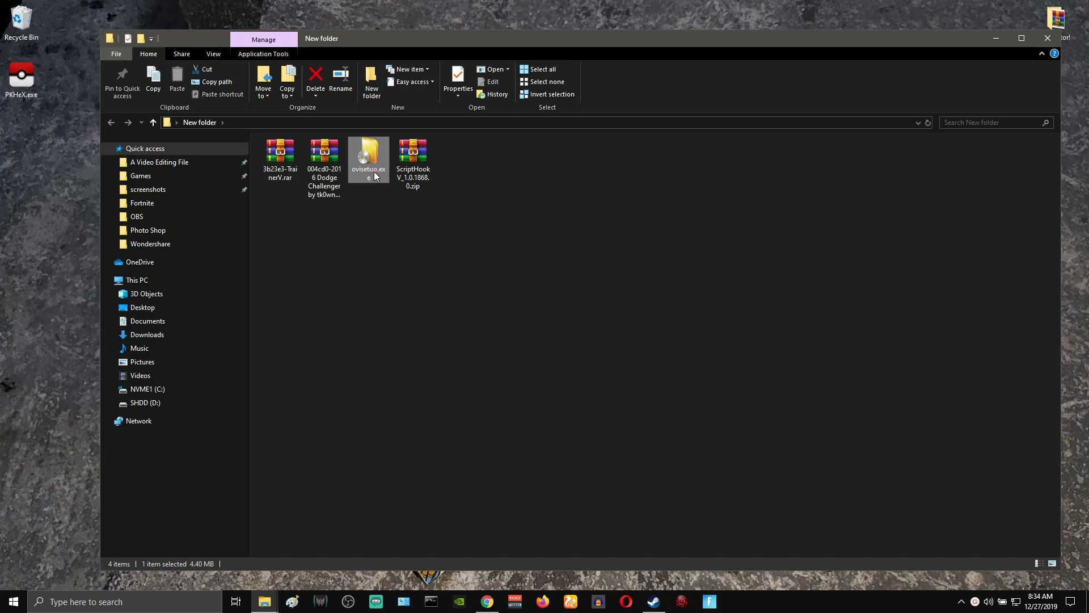
{"action": "left_click", "coordinate": [664, 421]}
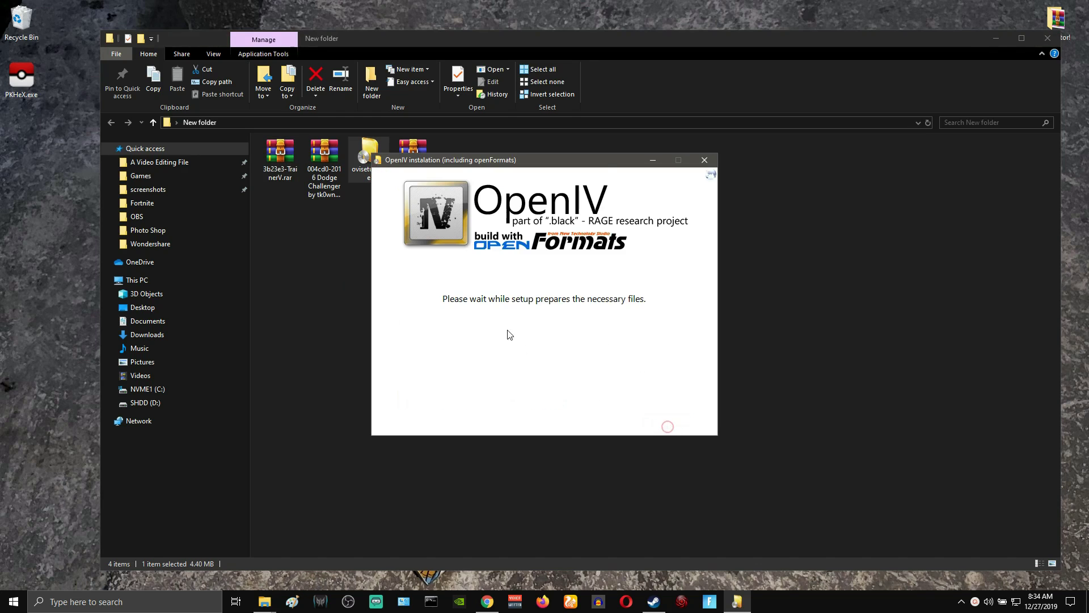
{"action": "left_click", "coordinate": [402, 410]}
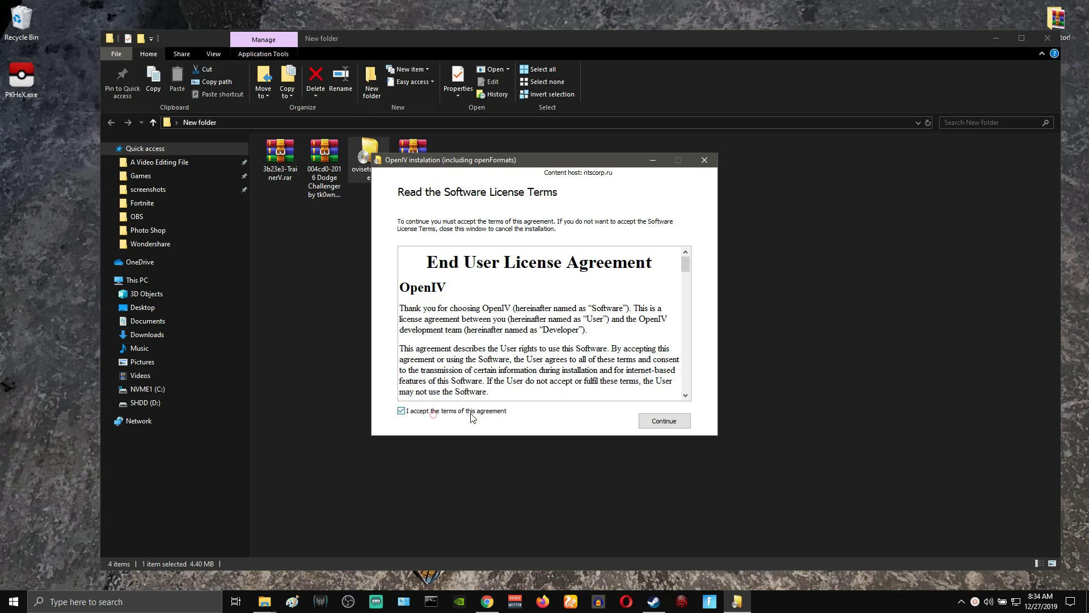
{"action": "left_click", "coordinate": [654, 422]}
{"action": "left_click", "coordinate": [647, 417]}
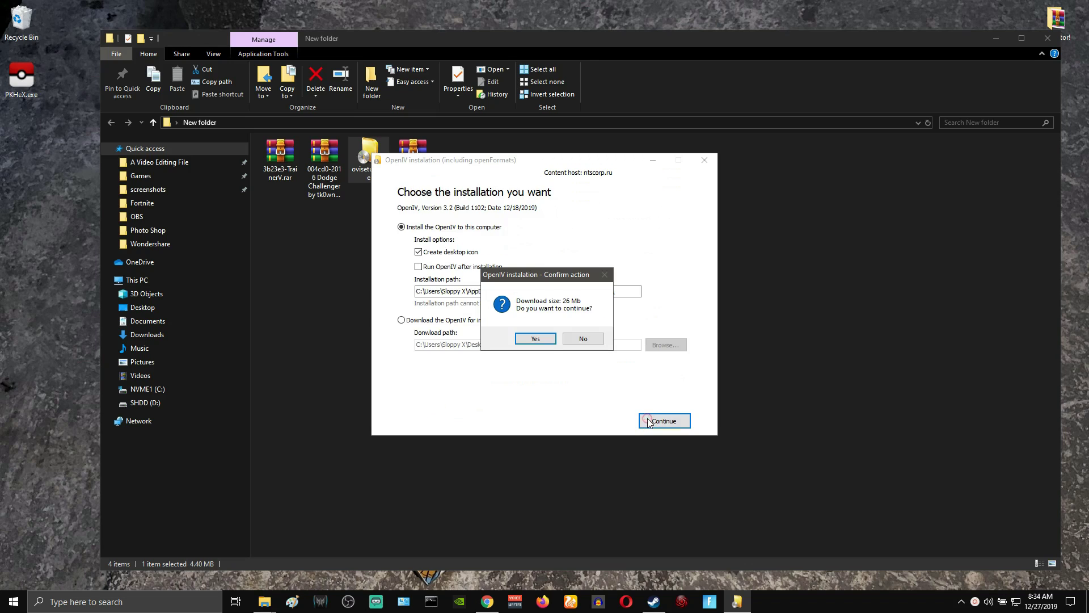
{"action": "left_click", "coordinate": [530, 344]}
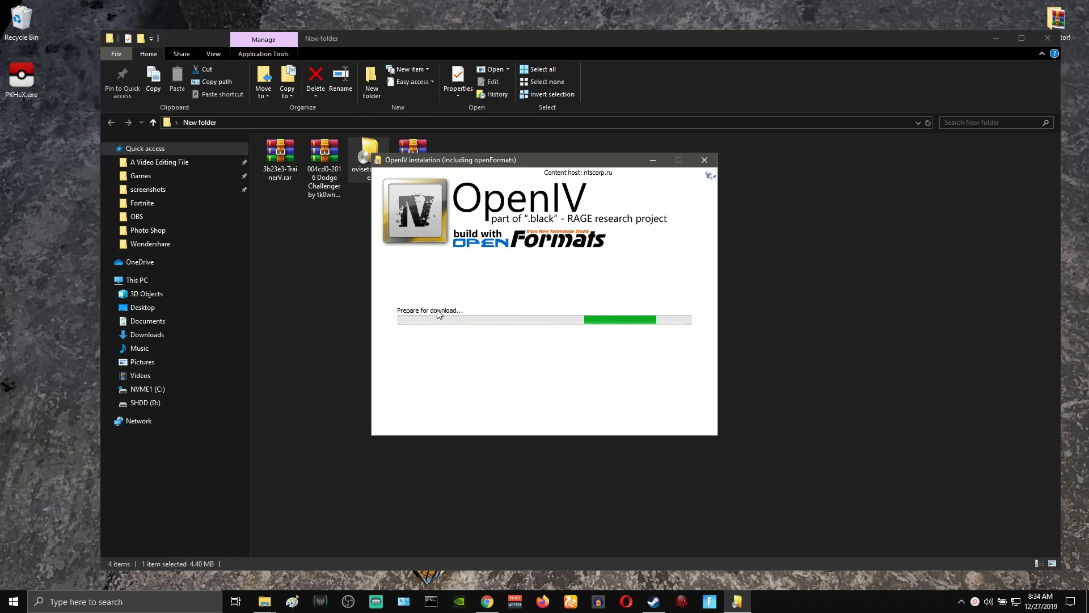
{"action": "left_click", "coordinate": [650, 159]}
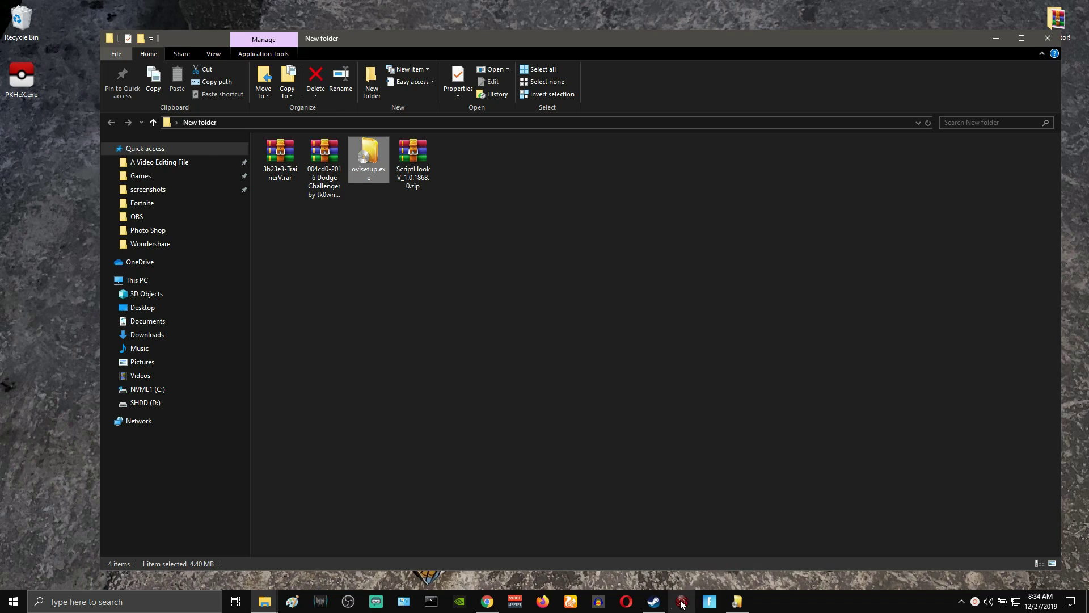
Step: Switch to Steam, open Grand Theft Auto V's local game files from its properties, and show the folder's full path
{"action": "left_click", "coordinate": [653, 602]}
{"action": "right_click", "coordinate": [173, 289]}
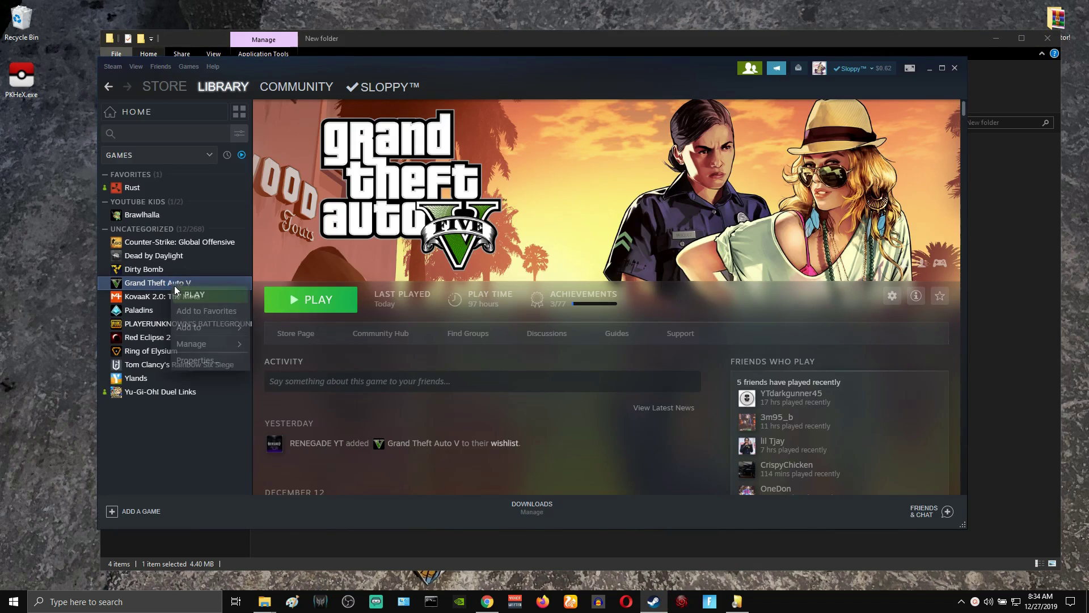
{"action": "left_click", "coordinate": [195, 363]}
{"action": "left_click", "coordinate": [399, 84]}
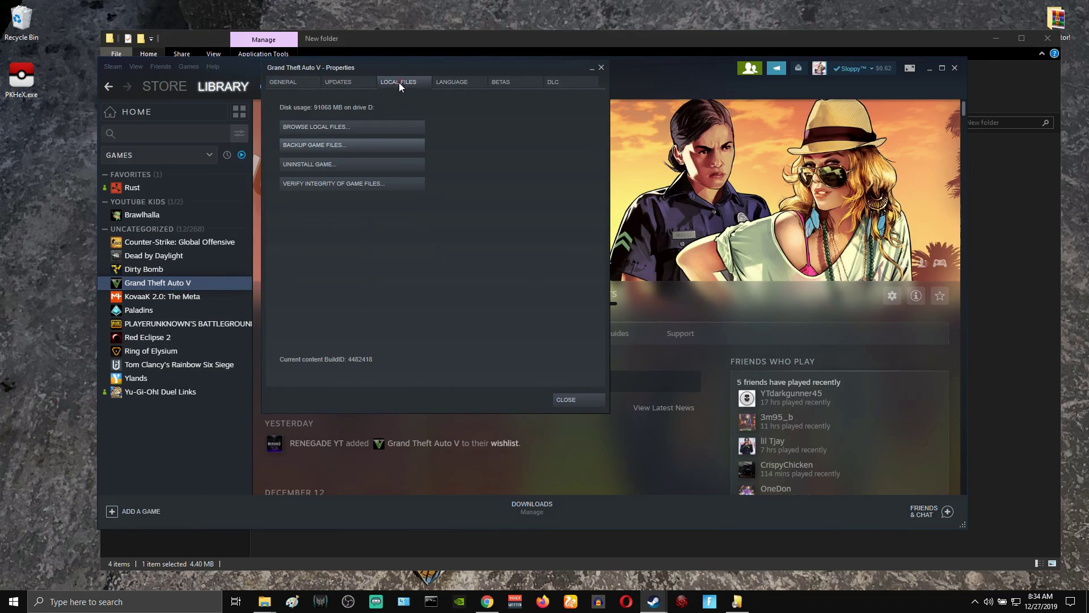
{"action": "left_click", "coordinate": [356, 128]}
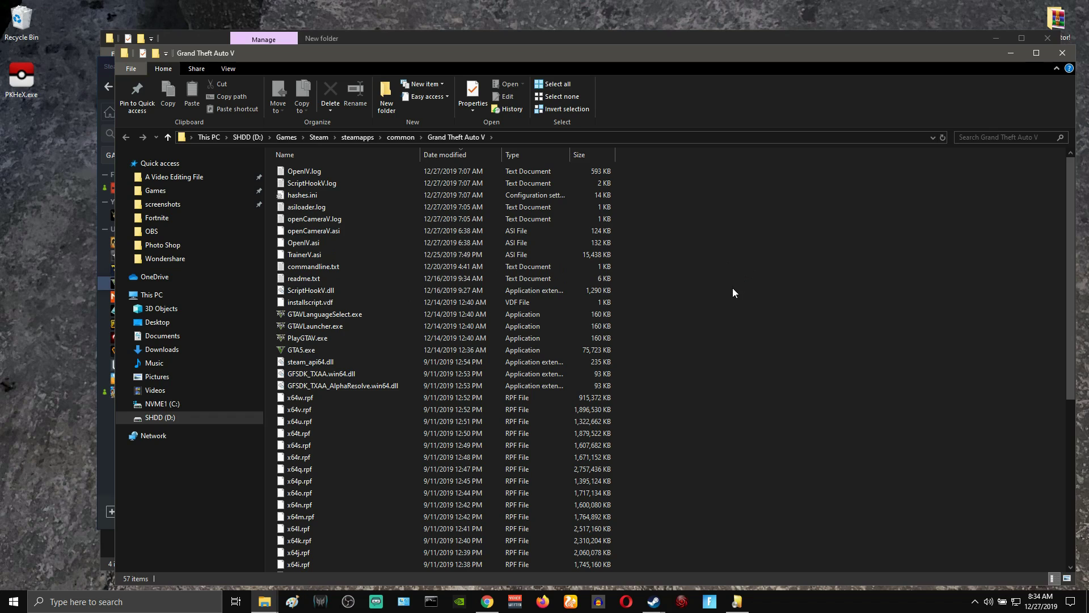
{"action": "scroll", "coordinate": [733, 288], "scroll_direction": "down", "scroll_amount": 8}
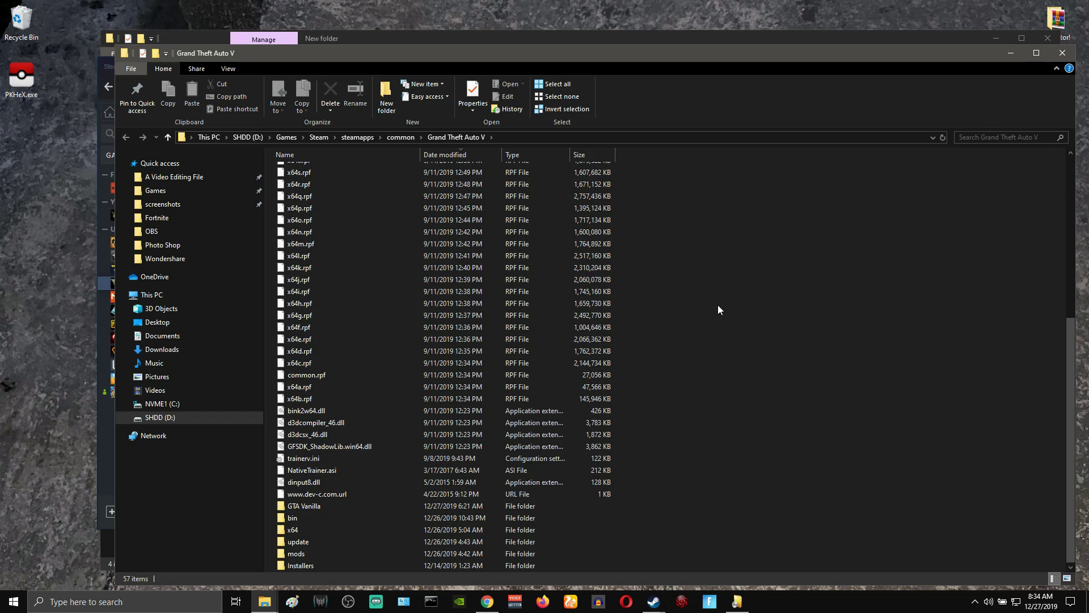
{"action": "left_click", "coordinate": [519, 138]}
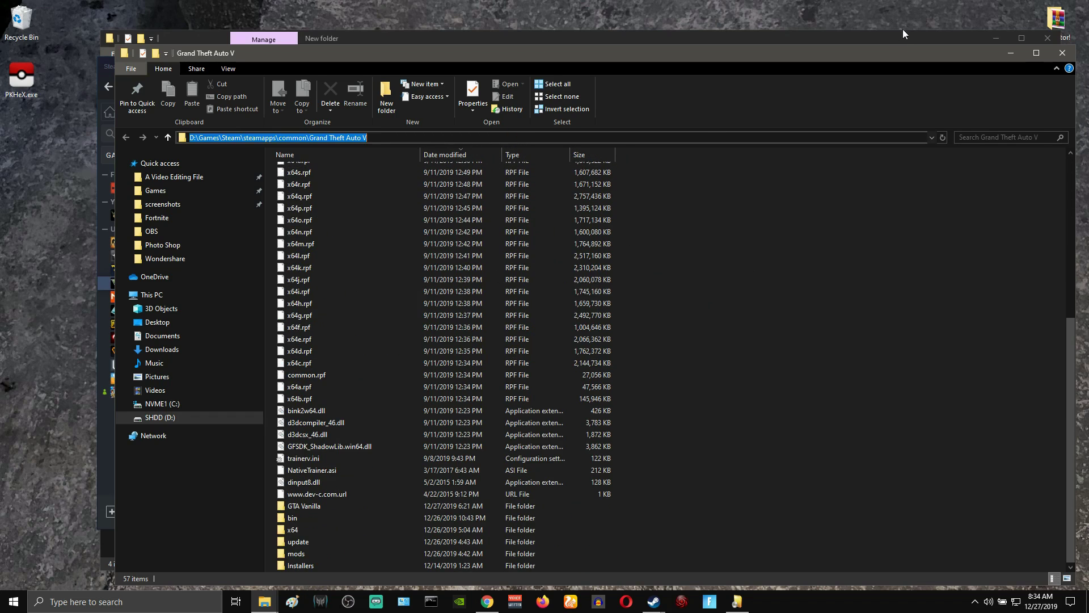
Step: Return to New folder, open the ScriptHookV_1.0.1868.0.zip archive, dismiss the WinRAR pop-up, and enter the bin folder
{"action": "left_click", "coordinate": [684, 39]}
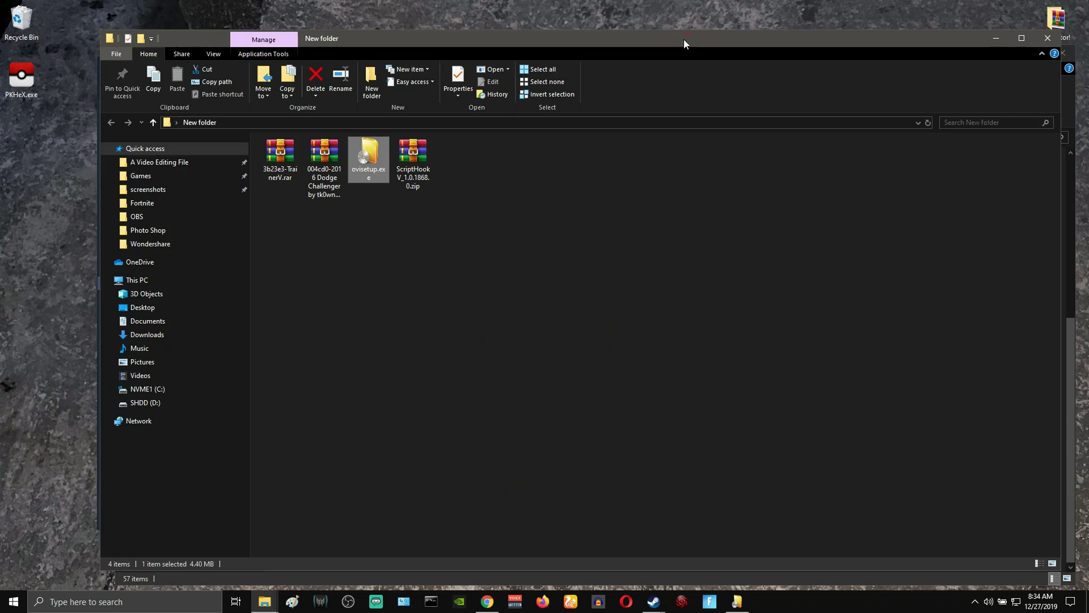
{"action": "double_click", "coordinate": [414, 162]}
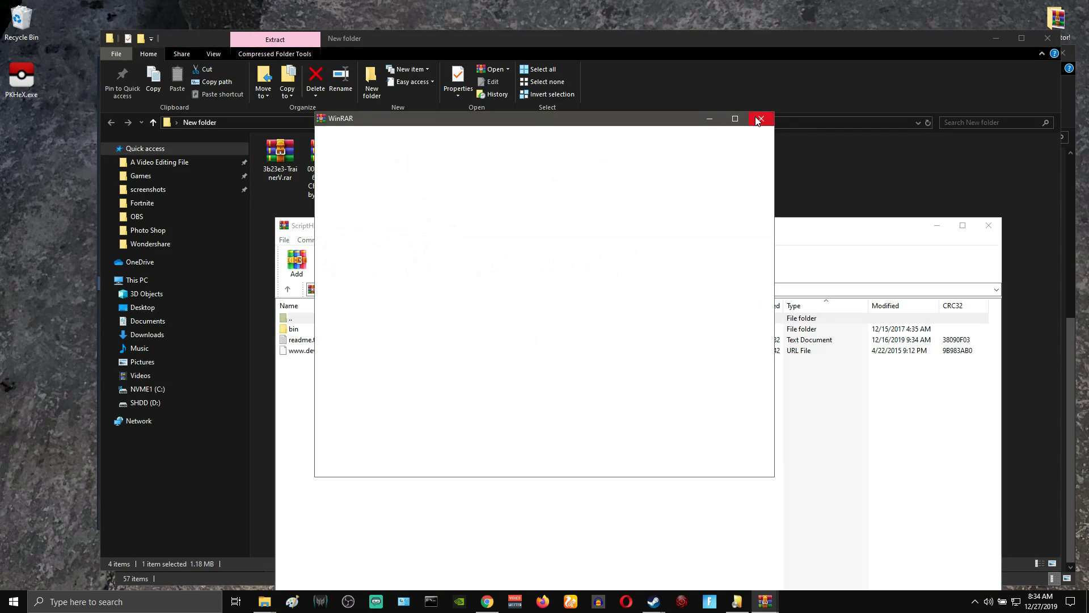
{"action": "left_click", "coordinate": [757, 120]}
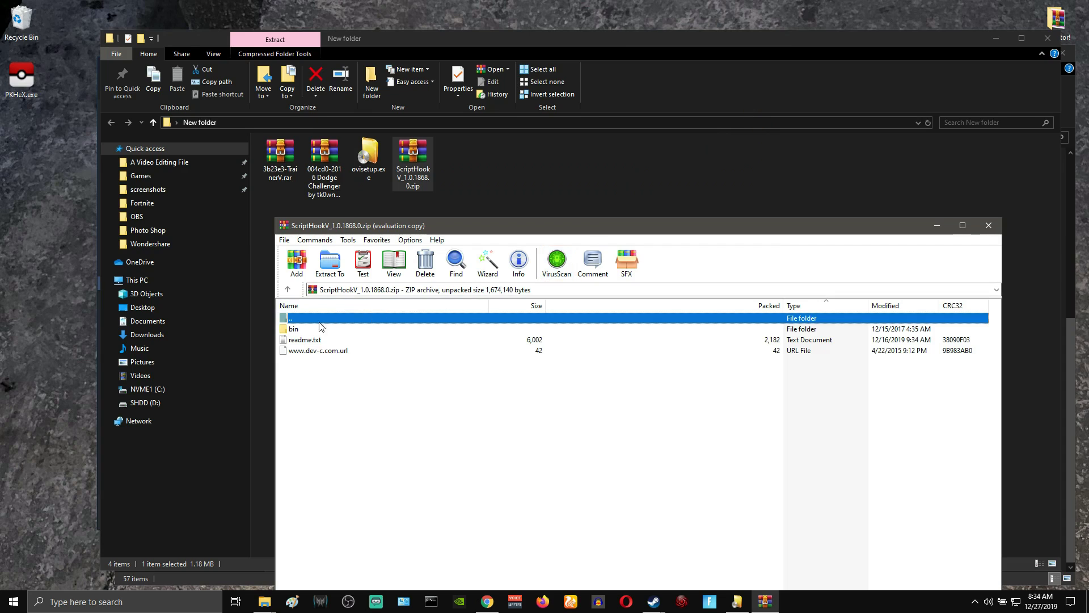
{"action": "double_click", "coordinate": [295, 328]}
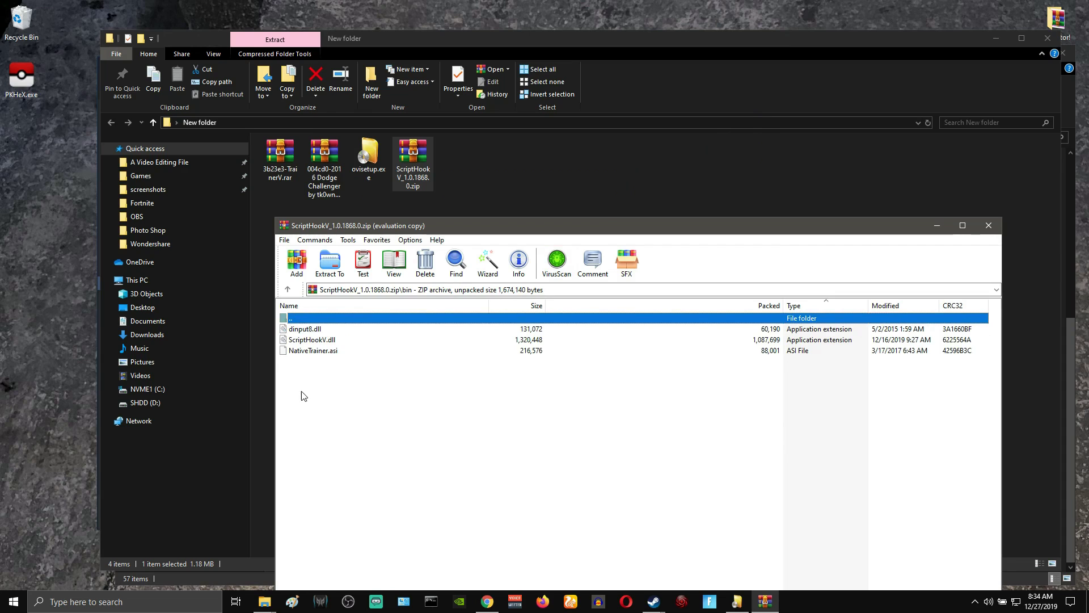
Step: Copy dinput8.dll, ScriptHookV.dll and NativeTrainer.asi from the archive's bin folder into the Grand Theft Auto V folder, replacing the existing files
{"action": "left_click_drag", "start_coordinate": [301, 396], "coordinate": [296, 326]}
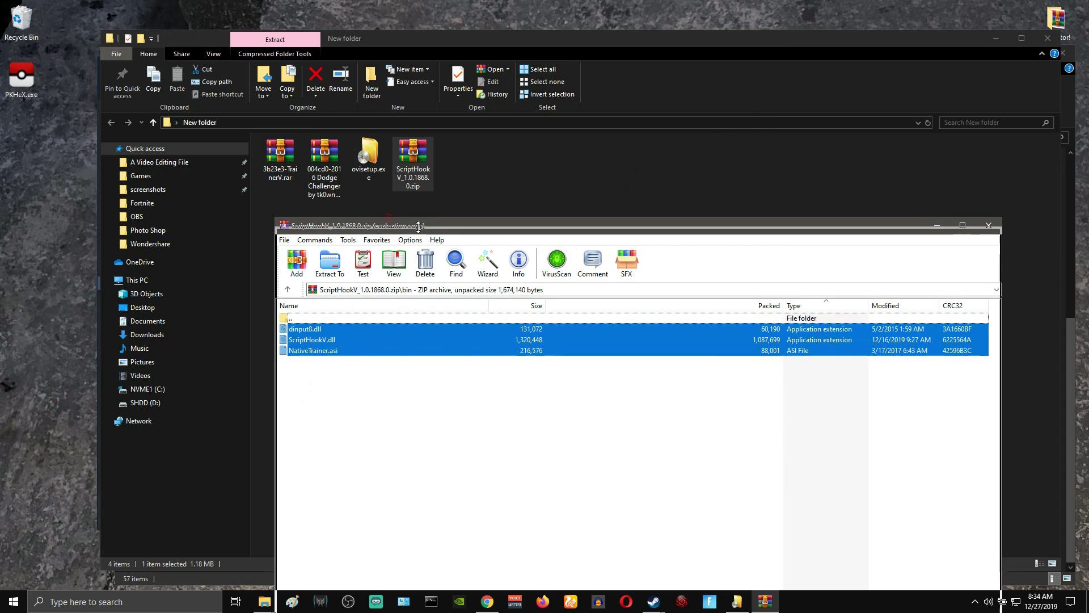
{"action": "left_click_drag", "start_coordinate": [418, 226], "coordinate": [634, 226]}
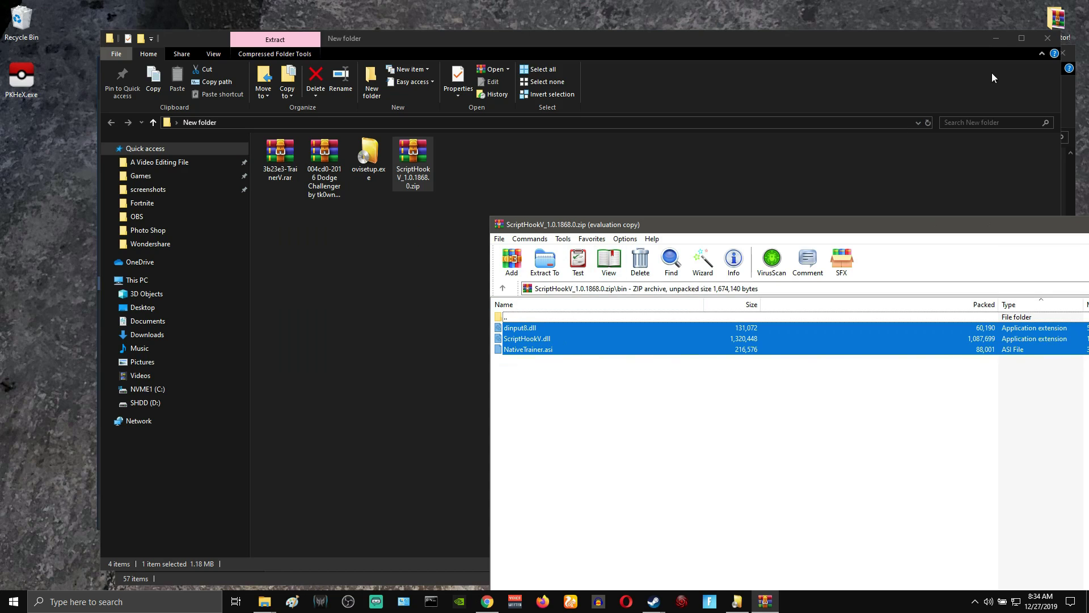
{"action": "left_click", "coordinate": [998, 40]}
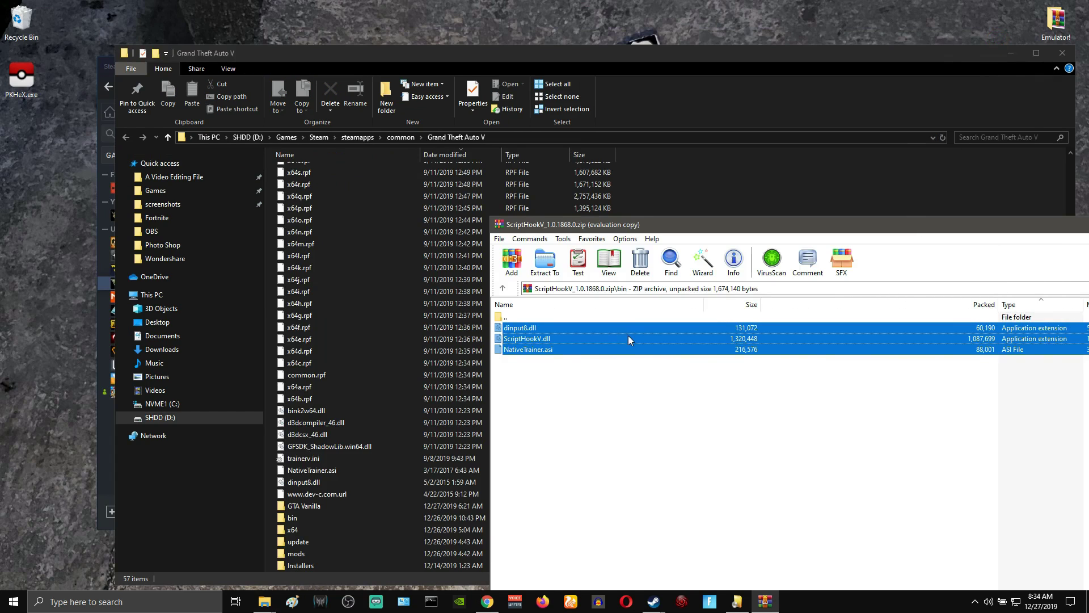
{"action": "left_click_drag", "start_coordinate": [628, 335], "coordinate": [696, 172]}
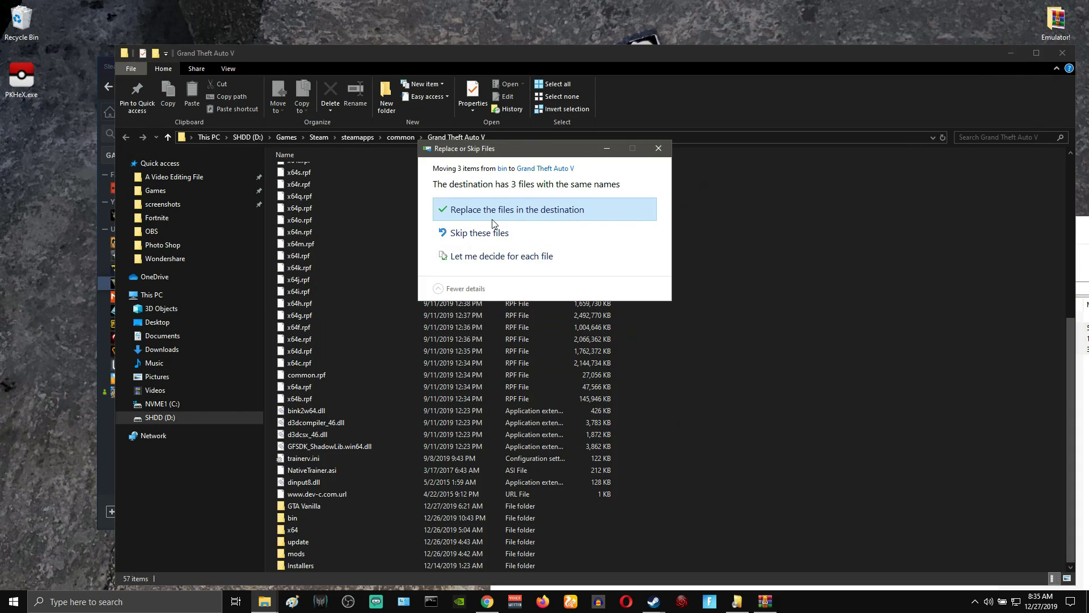
{"action": "left_click", "coordinate": [497, 210]}
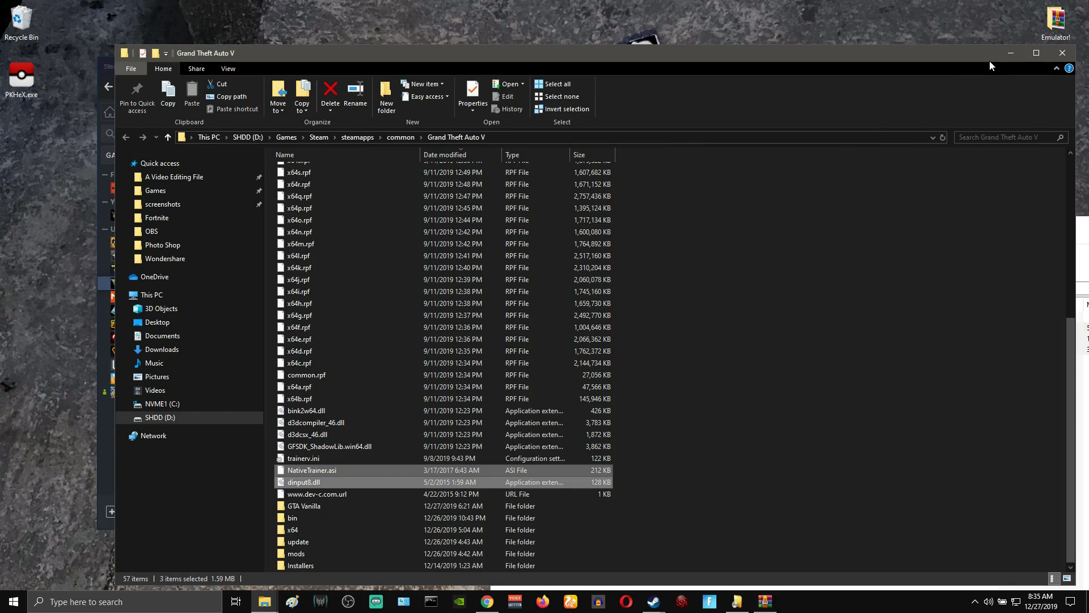
Step: Move the Grand Theft Auto V folder window aside and close the ScriptHookV archive
{"action": "left_click_drag", "start_coordinate": [967, 56], "coordinate": [738, 76]}
{"action": "left_click", "coordinate": [926, 244]}
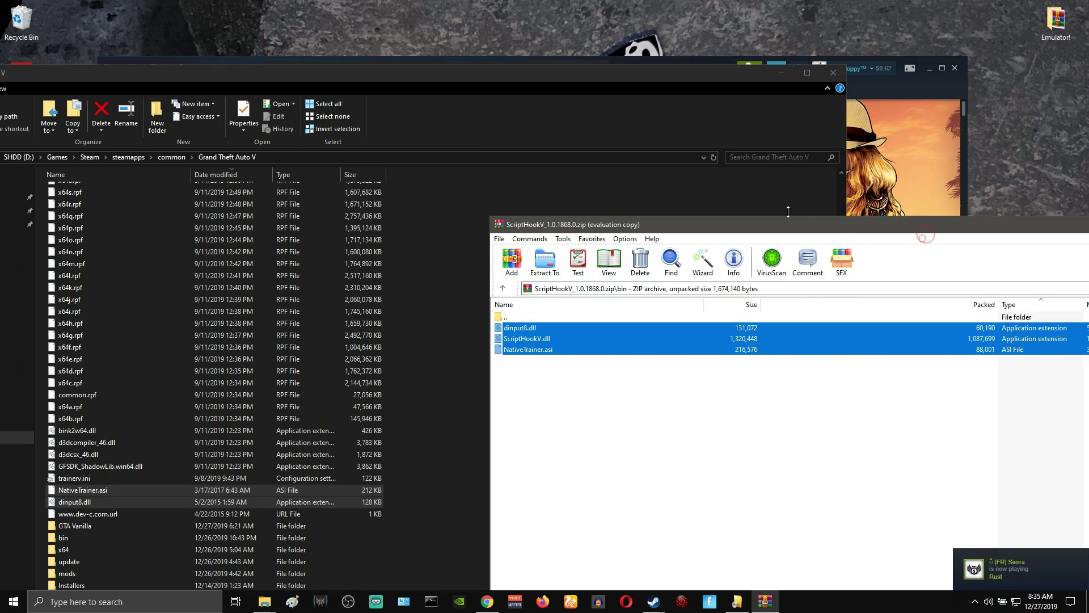
{"action": "left_click_drag", "start_coordinate": [924, 225], "coordinate": [712, 192]}
{"action": "left_click", "coordinate": [992, 192]}
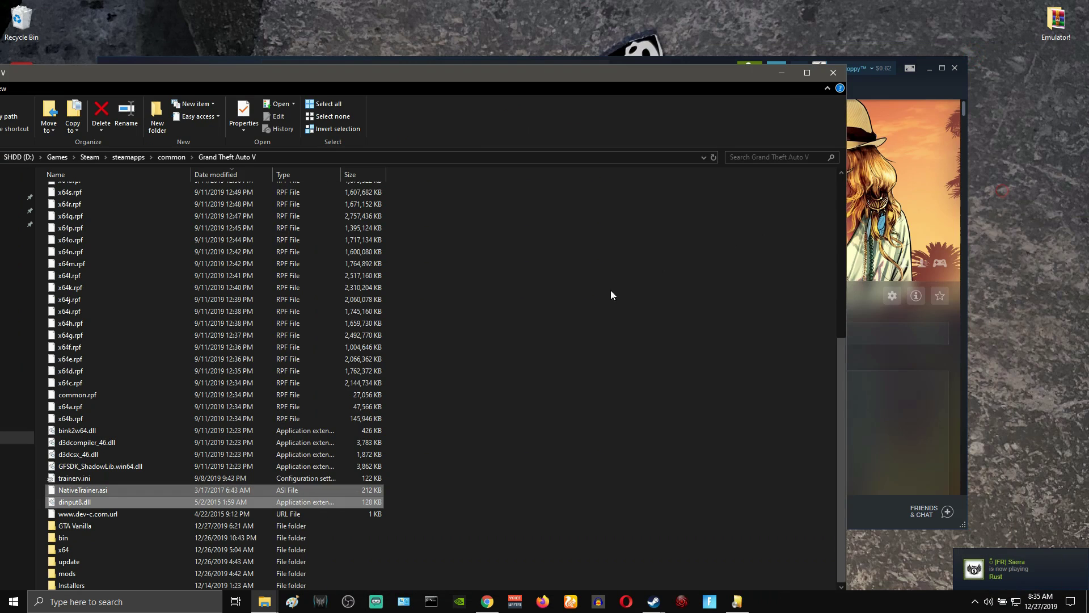
Step: Return to New folder, open the 3b23e3-TrainerV.rar archive, and dismiss the WinRAR license pop-up
{"action": "mouse_move", "coordinate": [264, 602]}
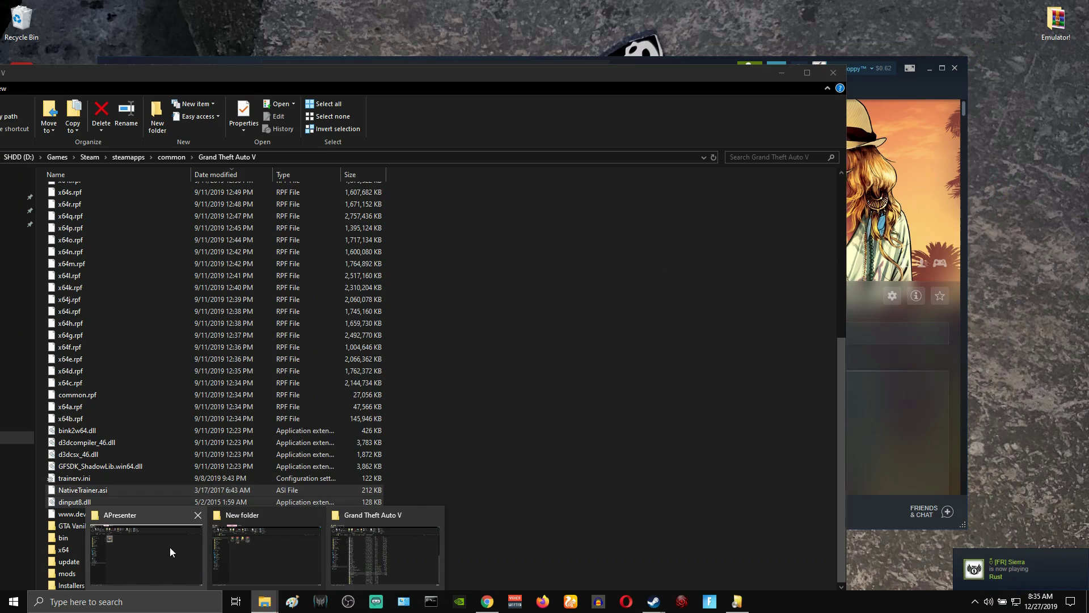
{"action": "left_click", "coordinate": [260, 546]}
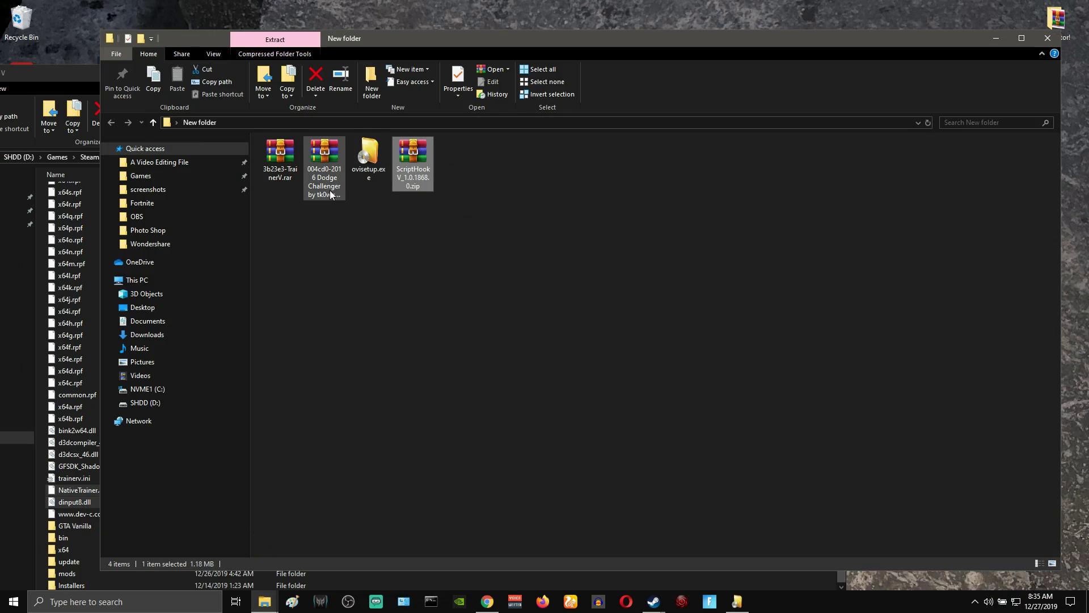
{"action": "double_click", "coordinate": [280, 154]}
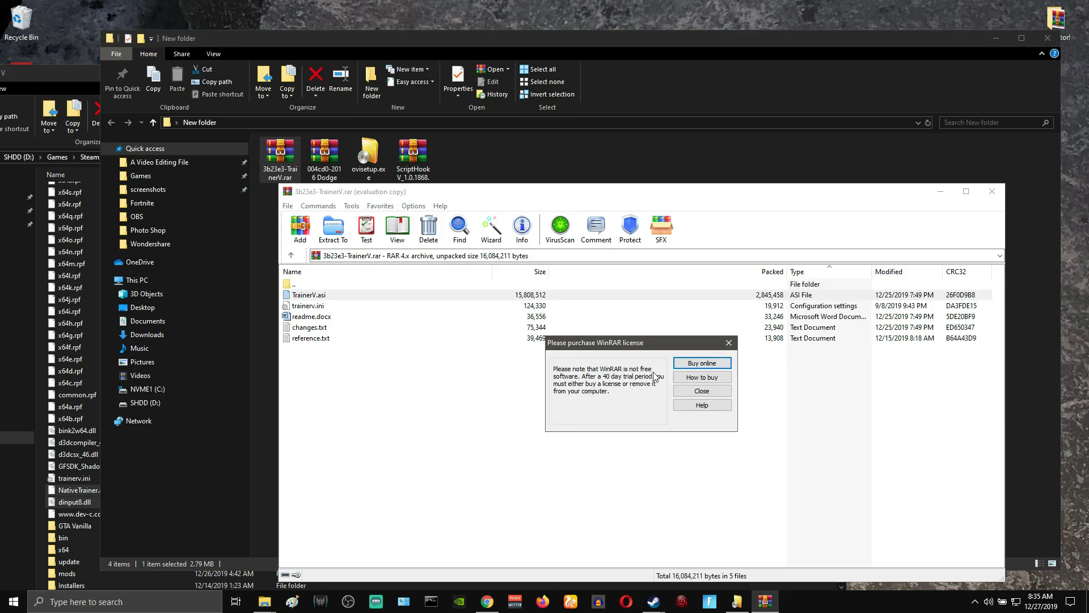
{"action": "left_click", "coordinate": [701, 391]}
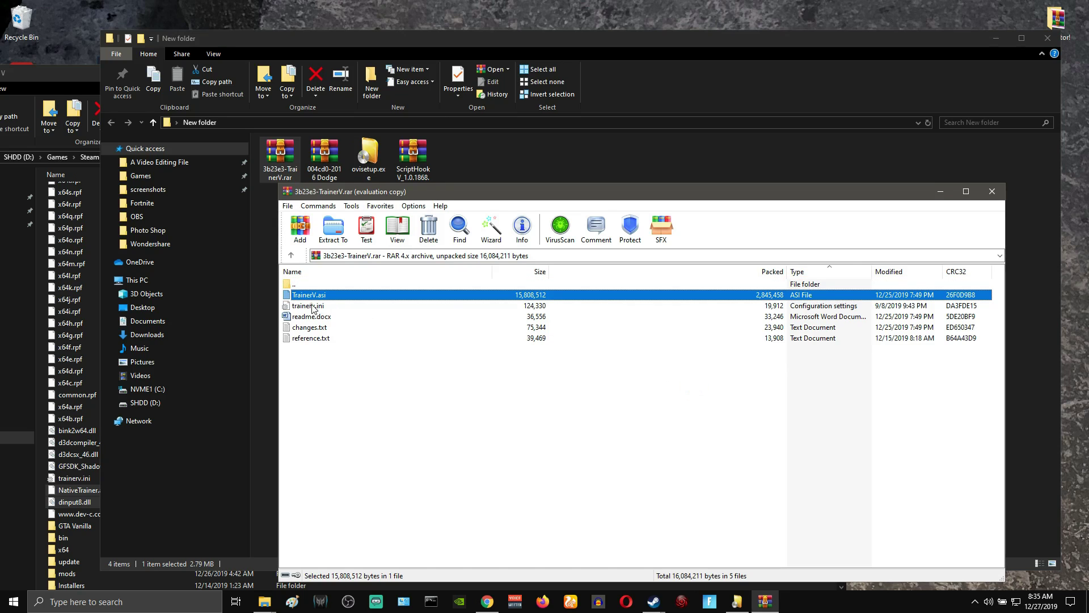
Step: Copy TrainerV.asi and trainerv.ini into the Grand Theft Auto V folder, replacing the existing files, and close the TrainerV archive
{"action": "left_click", "coordinate": [312, 306], "text": "ctrl"}
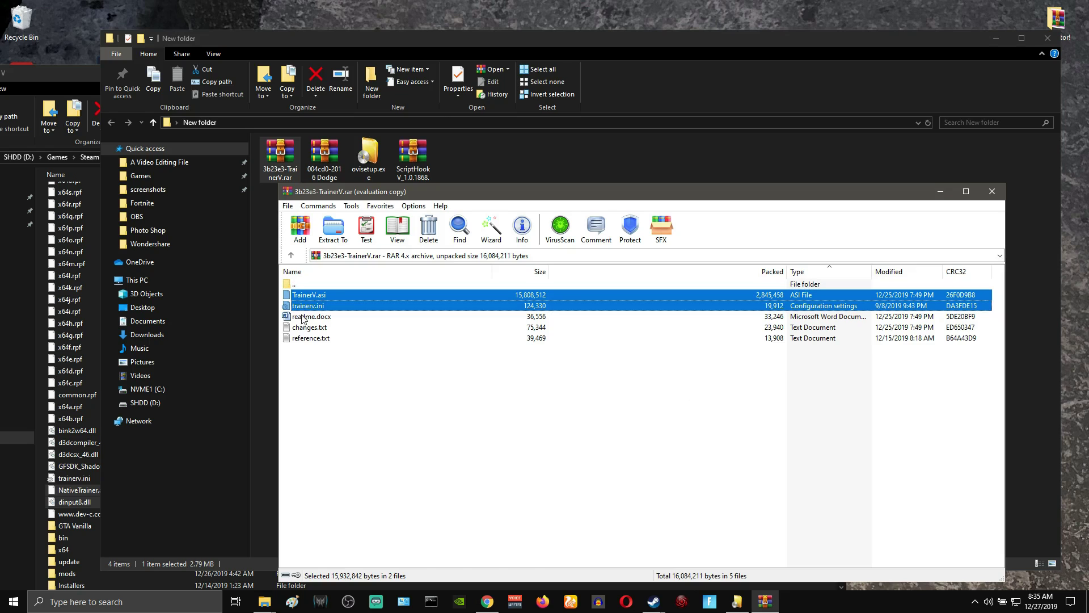
{"action": "left_click_drag", "start_coordinate": [310, 307], "coordinate": [41, 292]}
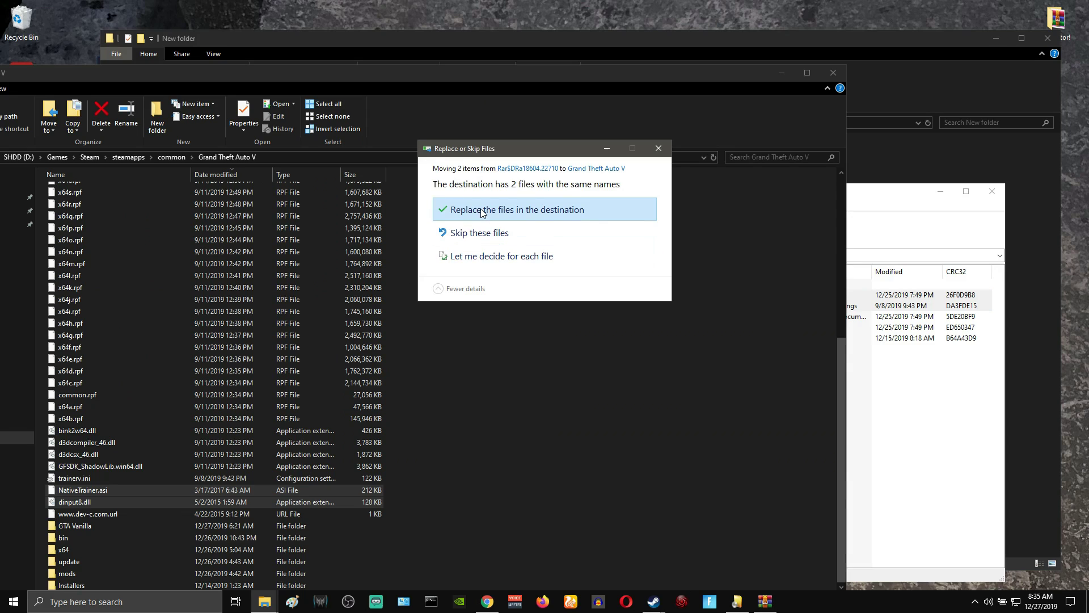
{"action": "left_click", "coordinate": [481, 210]}
{"action": "left_click", "coordinate": [911, 197]}
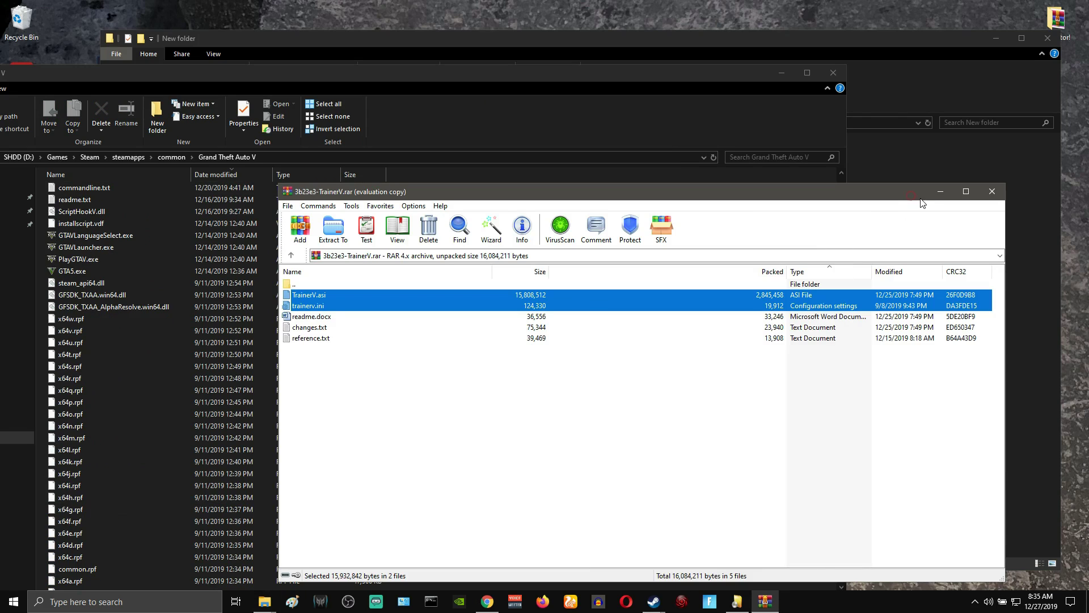
{"action": "left_click", "coordinate": [993, 191]}
{"action": "left_click", "coordinate": [926, 216]}
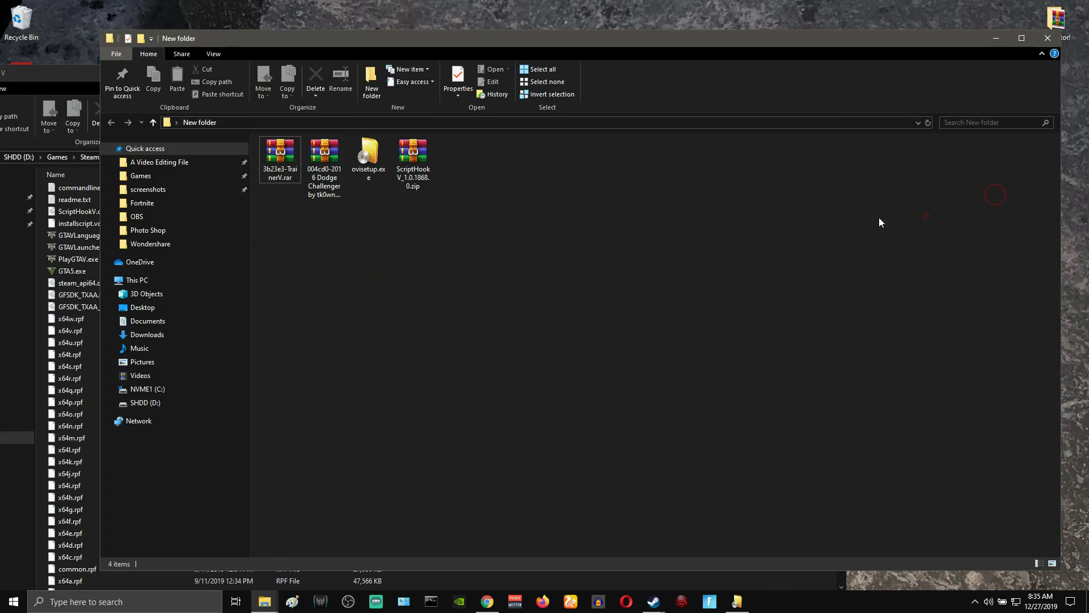
Step: Open the 2016 Dodge Challenger archive from New folder and dismiss the WinRAR license pop-up
{"action": "left_click", "coordinate": [413, 161]}
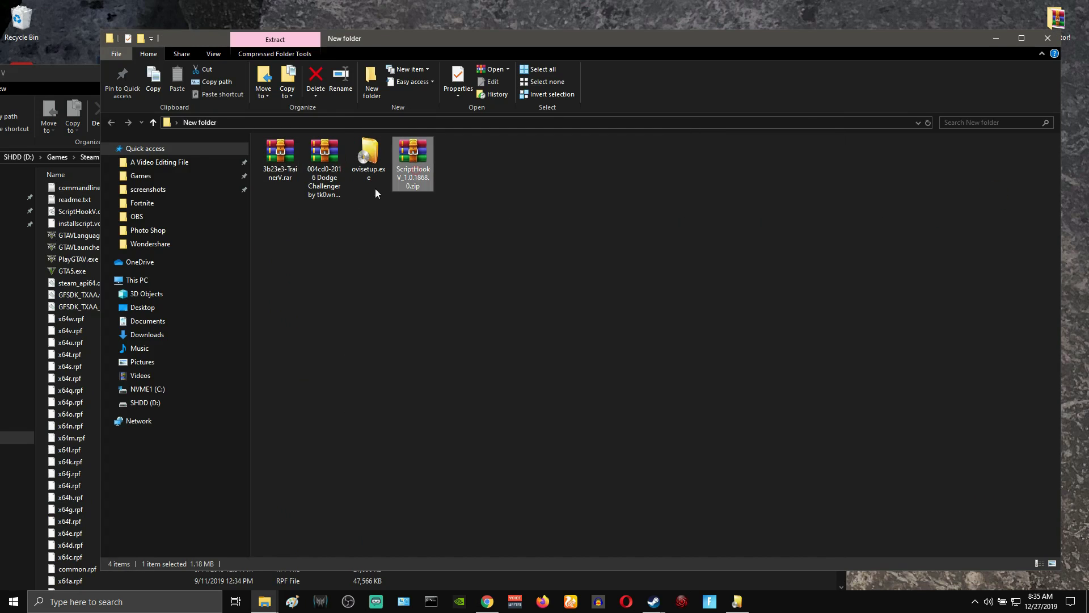
{"action": "left_click", "coordinate": [279, 166]}
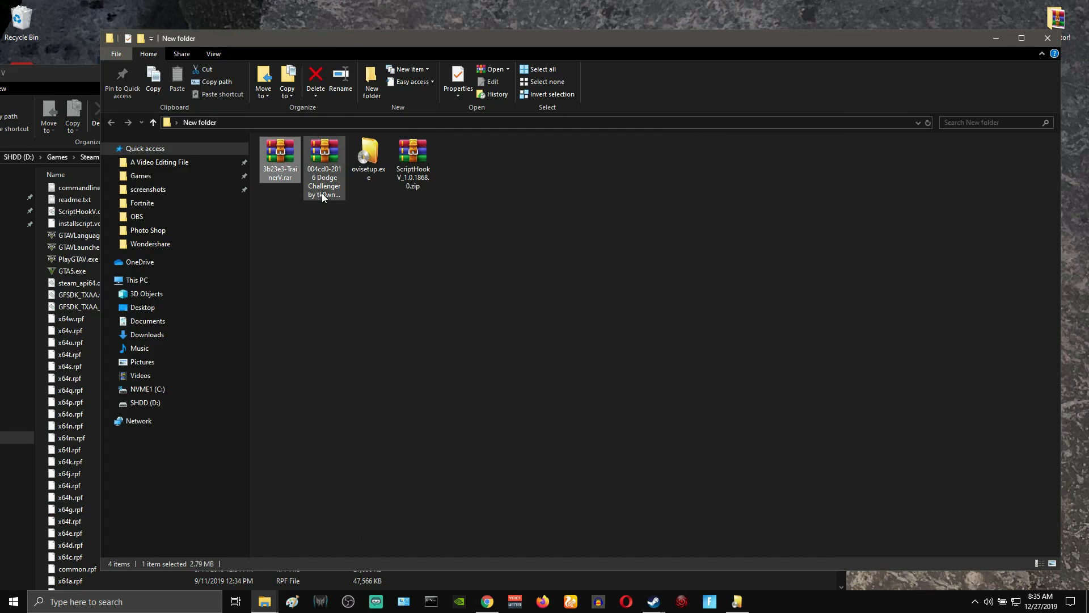
{"action": "double_click", "coordinate": [320, 170]}
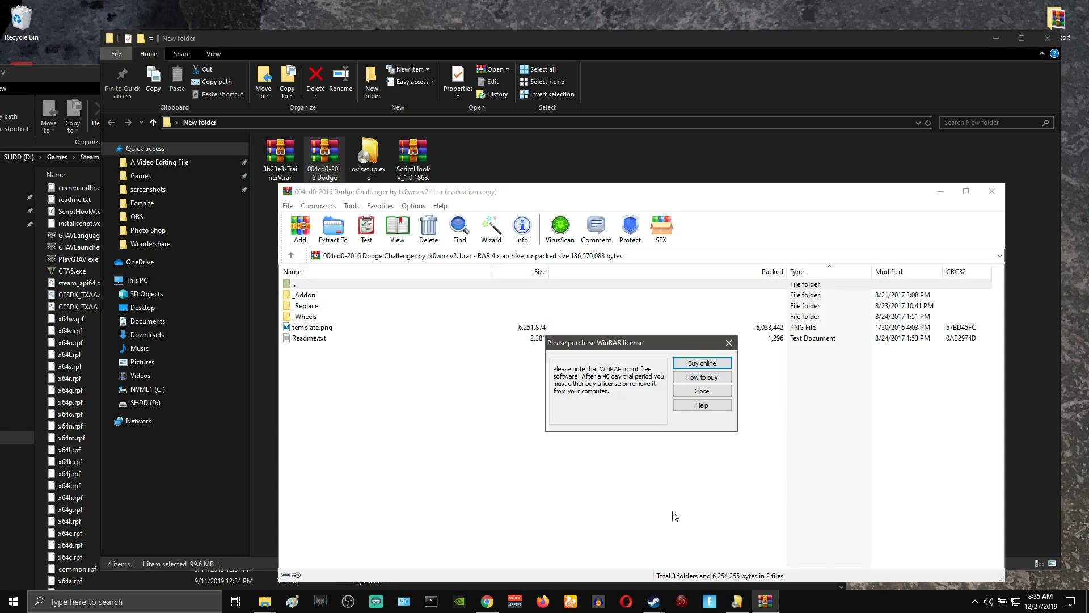
{"action": "left_click", "coordinate": [702, 391]}
Step: Close the finished OpenIV installer, then choose Grand Theft Auto V for Windows in OpenIV and start browsing for its folder
{"action": "left_click", "coordinate": [738, 607]}
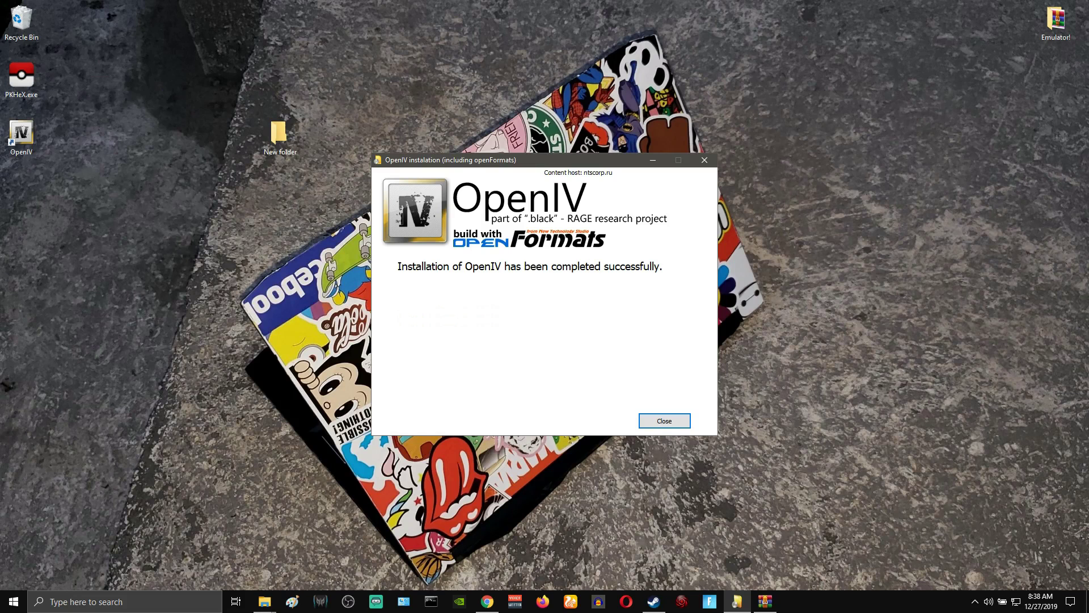
{"action": "left_click", "coordinate": [675, 424]}
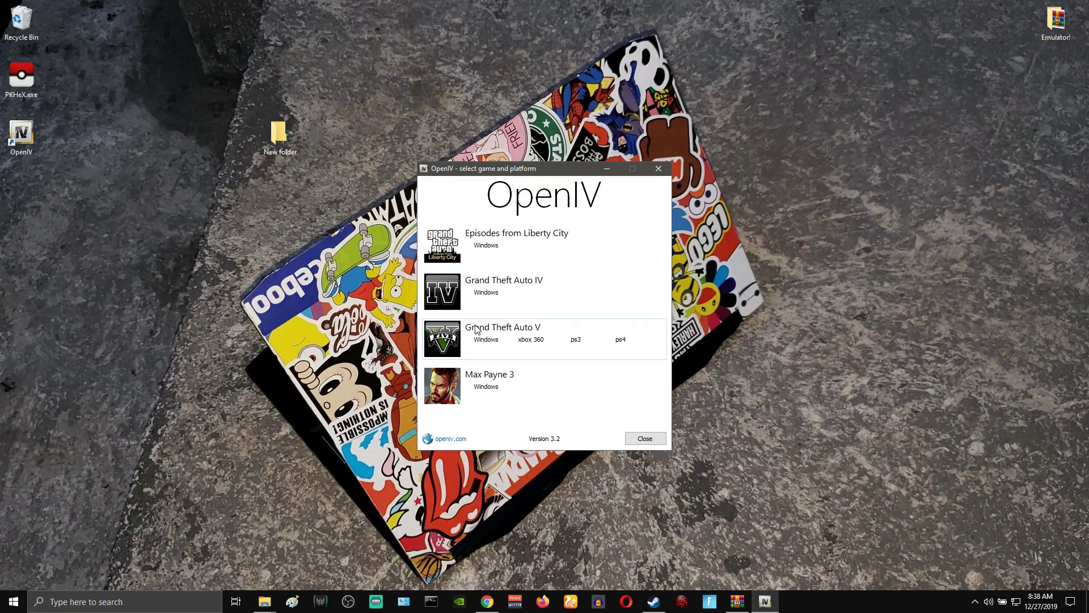
{"action": "left_click", "coordinate": [487, 339]}
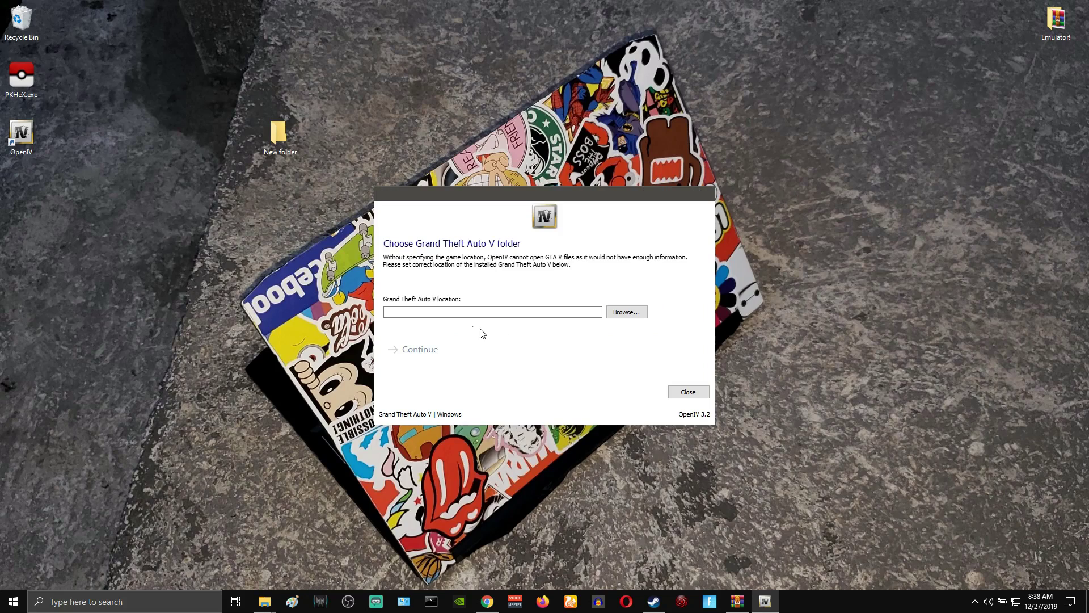
{"action": "left_click", "coordinate": [626, 312]}
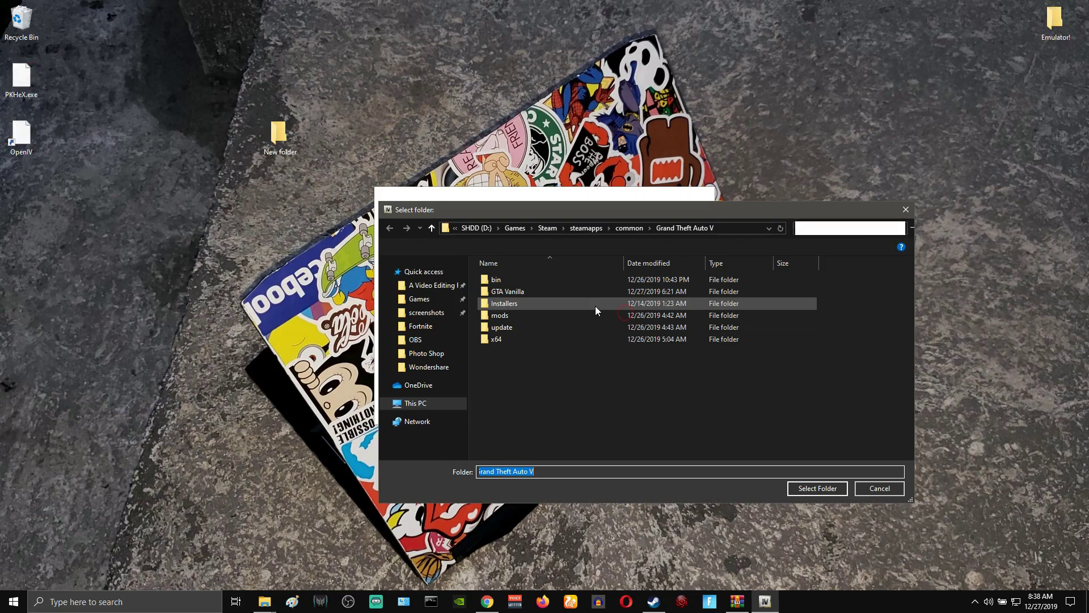
{"action": "scroll", "coordinate": [454, 396], "scroll_direction": "down", "scroll_amount": 1}
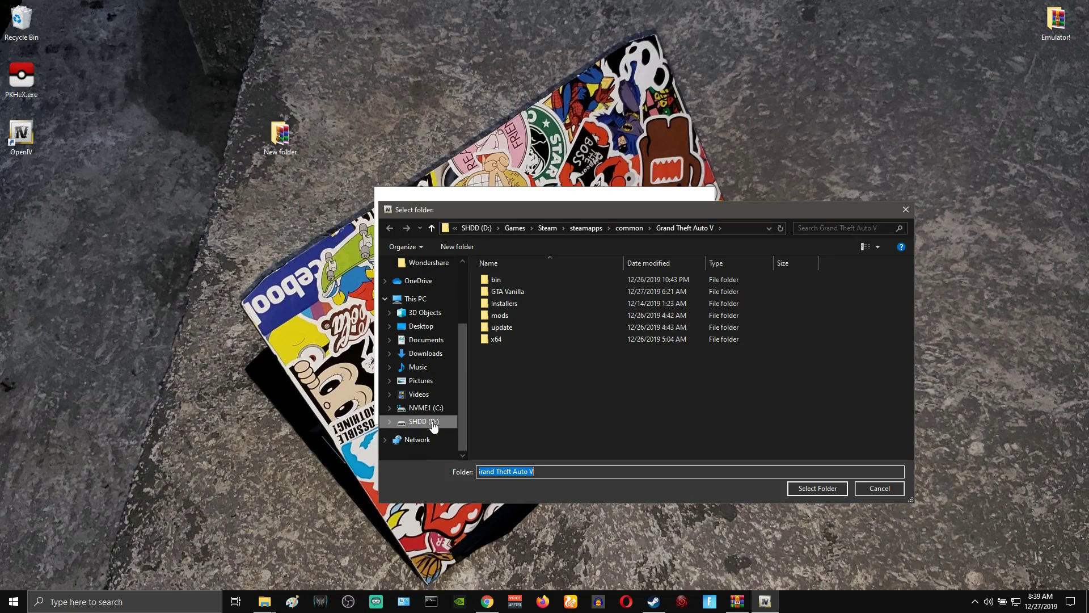
Step: Switch to Steam and open Grand Theft Auto V's local files folder from the game's properties to check its path
{"action": "left_click", "coordinate": [653, 601]}
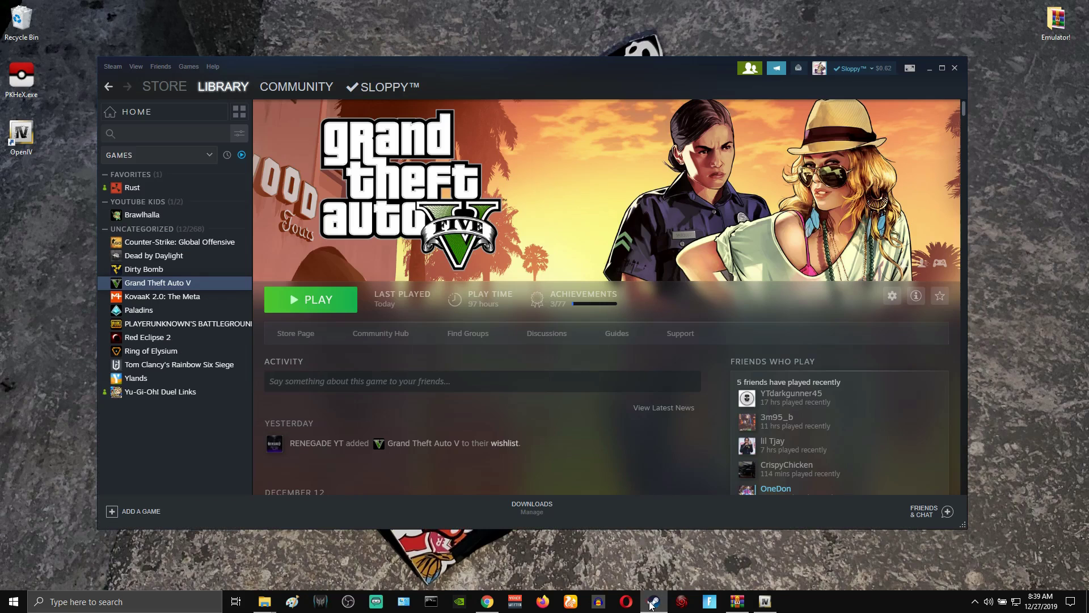
{"action": "right_click", "coordinate": [173, 282]}
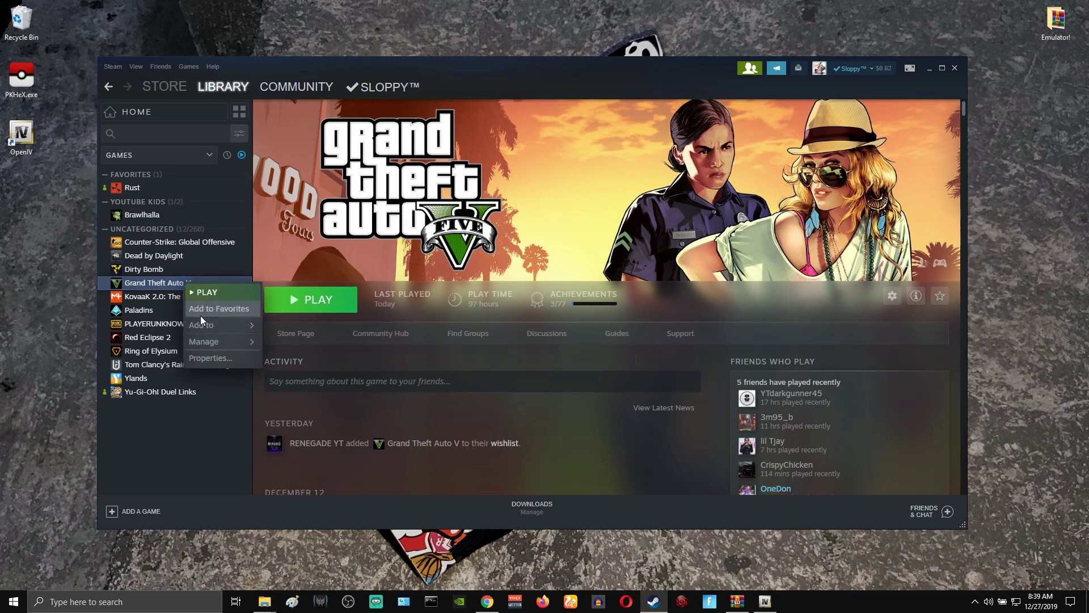
{"action": "left_click", "coordinate": [195, 359]}
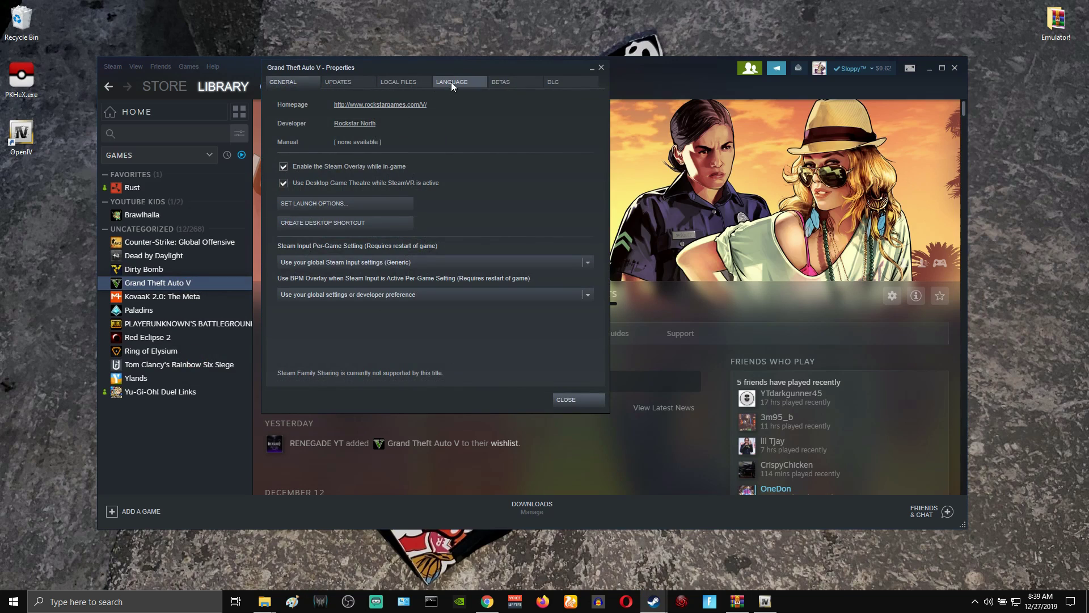
{"action": "left_click", "coordinate": [398, 81]}
{"action": "left_click", "coordinate": [352, 127]}
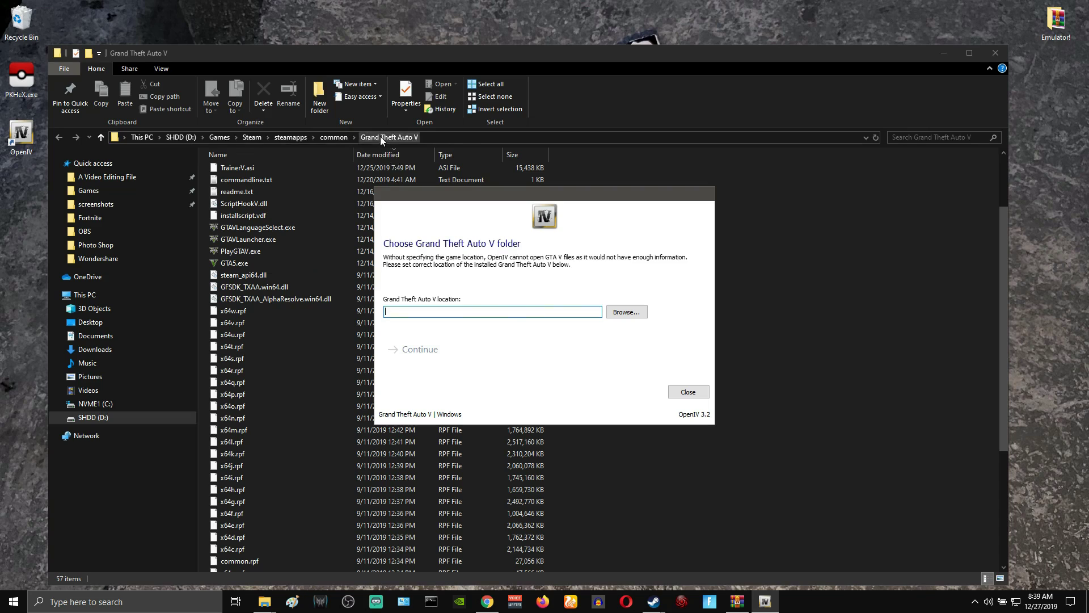
Step: Set OpenIV's Grand Theft Auto V location to D:\Games\Steam\steamapps\common\Grand Theft Auto V by browsing to the folder from the SHDD (D:) drive
{"action": "left_click", "coordinate": [621, 311]}
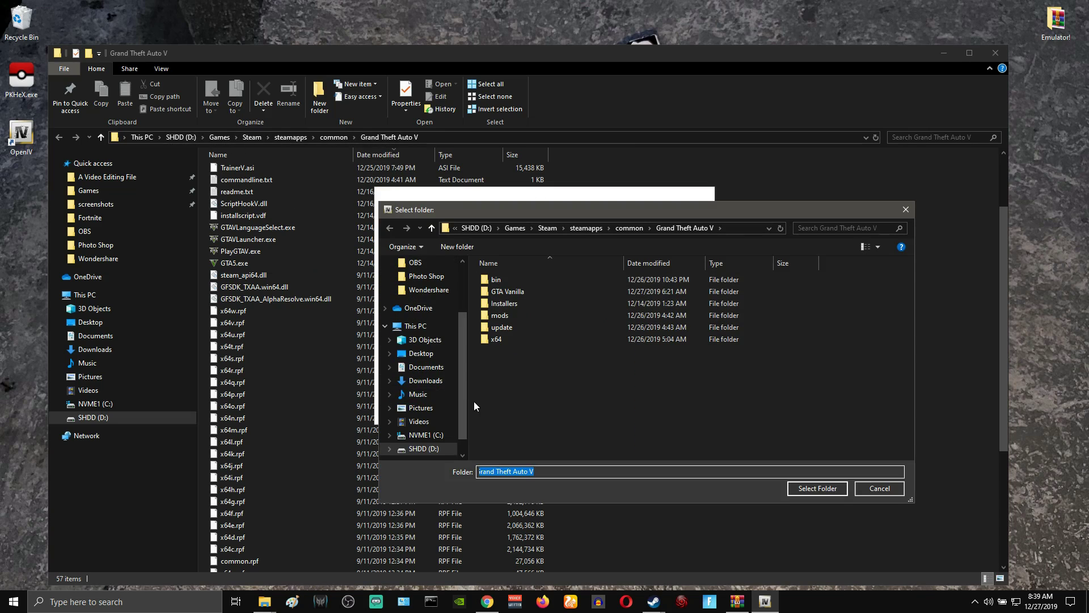
{"action": "left_click", "coordinate": [436, 447]}
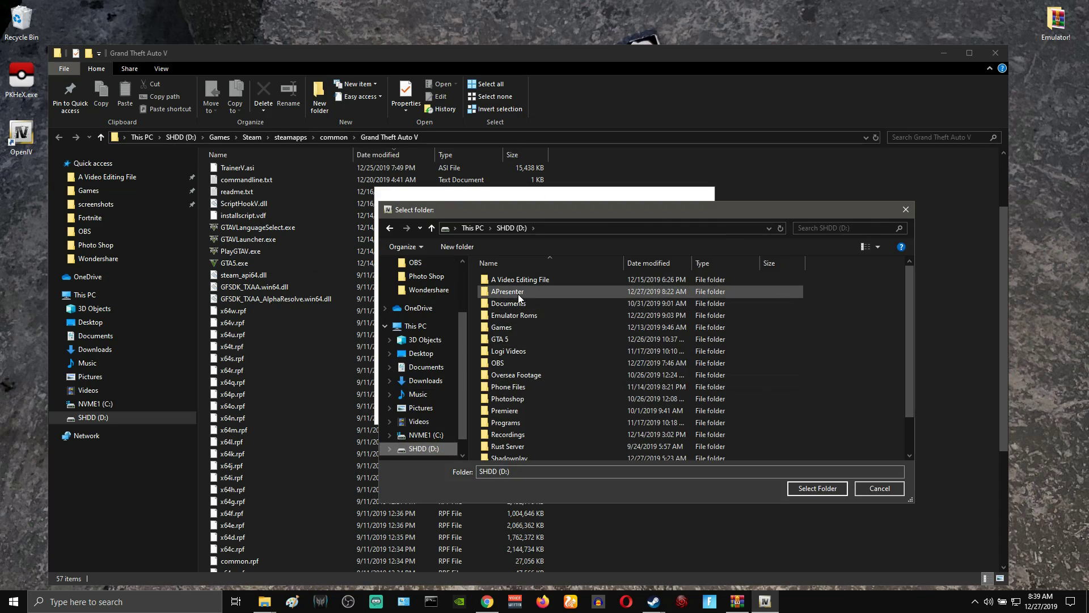
{"action": "double_click", "coordinate": [500, 327]}
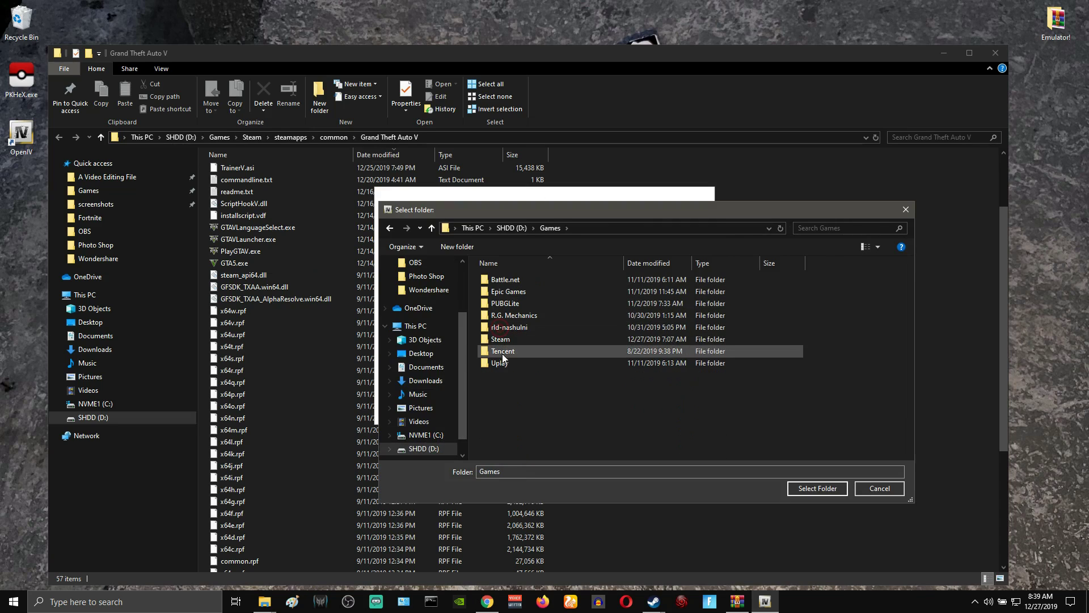
{"action": "double_click", "coordinate": [500, 340]}
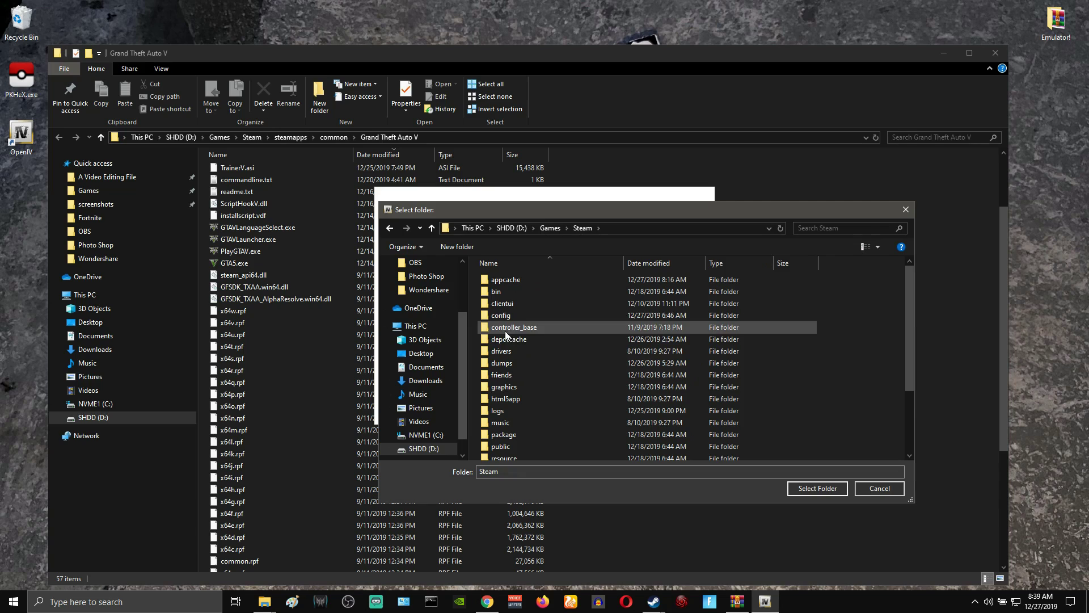
{"action": "scroll", "coordinate": [510, 425], "scroll_direction": "down", "scroll_amount": 3}
{"action": "double_click", "coordinate": [513, 419]}
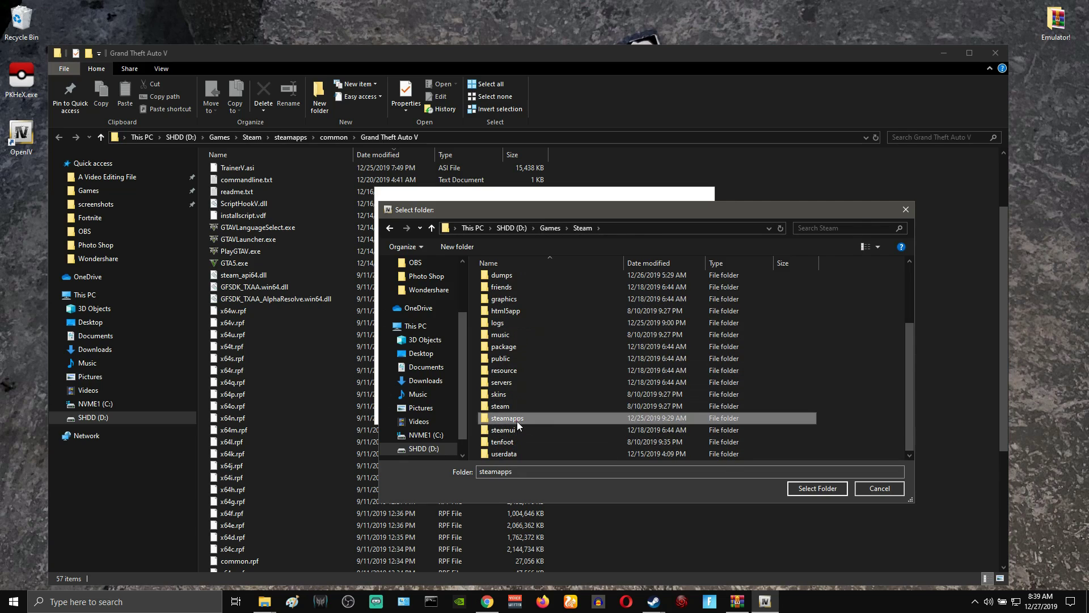
{"action": "double_click", "coordinate": [511, 282]}
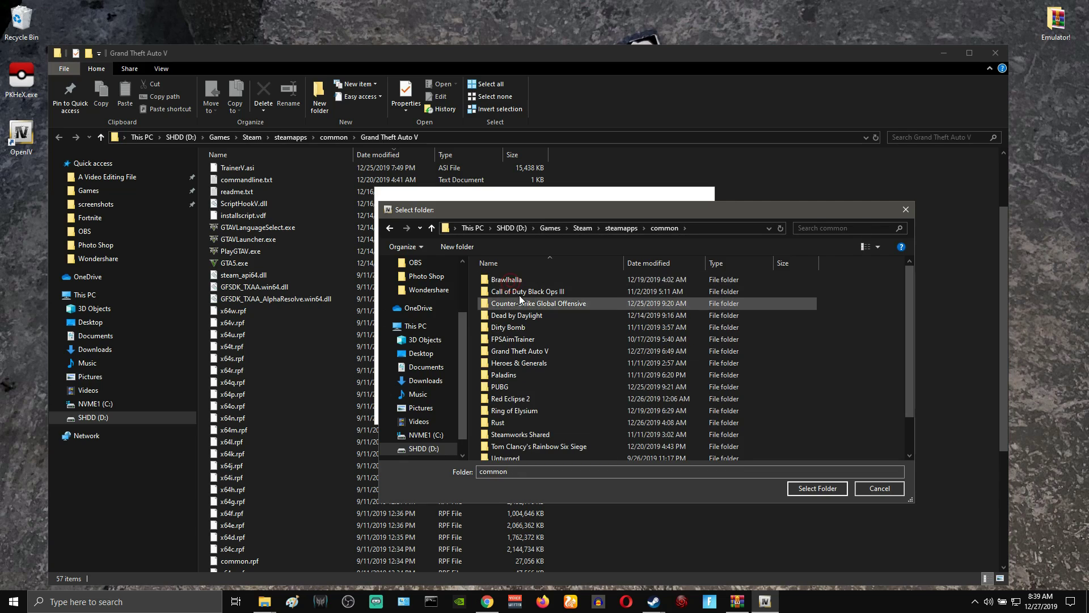
{"action": "double_click", "coordinate": [530, 351]}
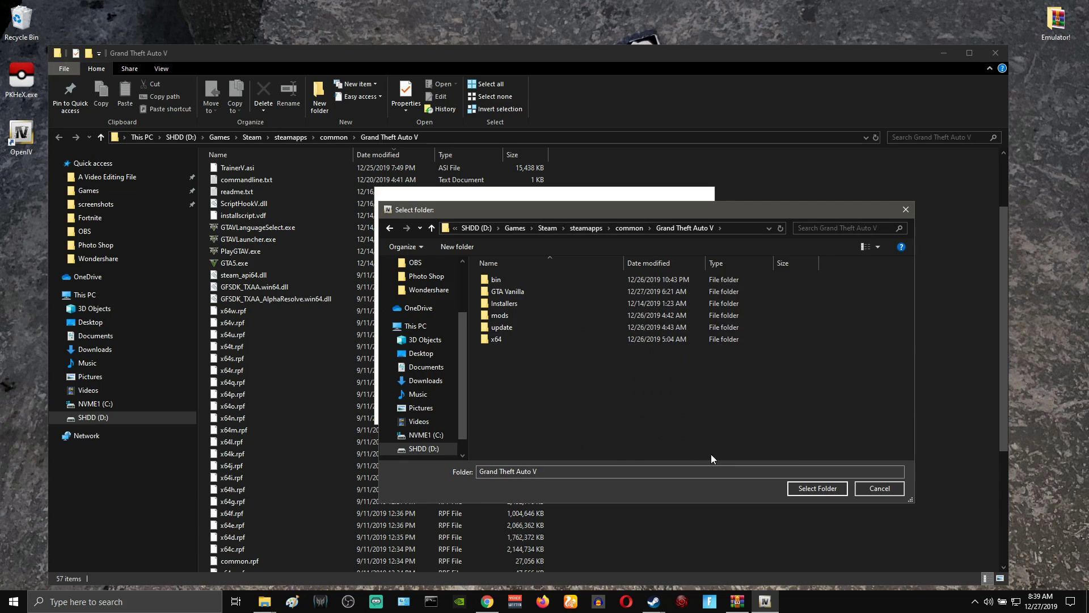
{"action": "left_click", "coordinate": [823, 488]}
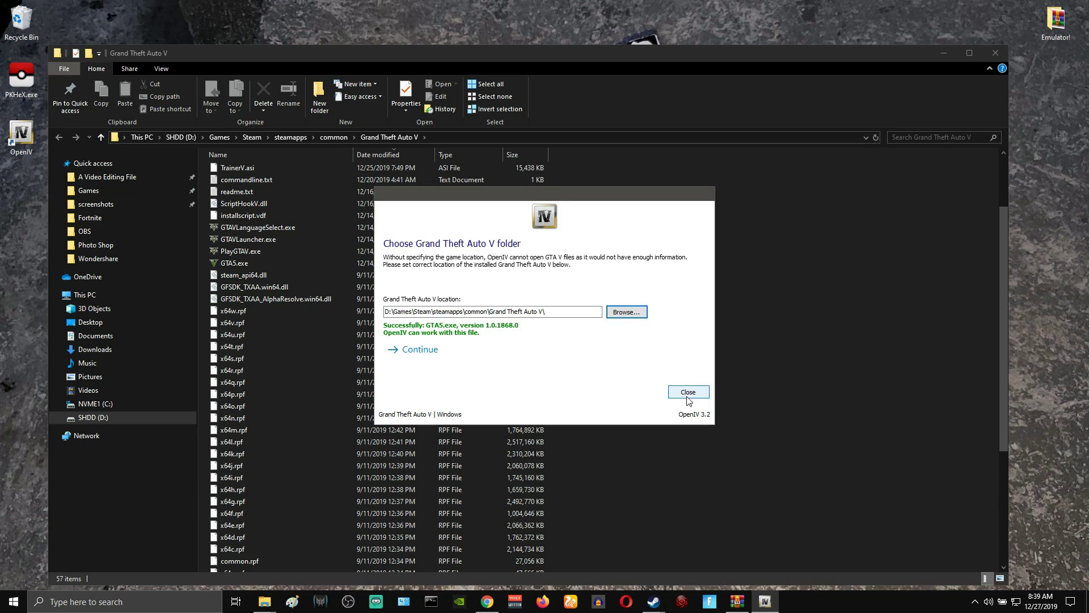
Step: Continue past the folder choice and backup reminder in OpenIV's setup and decline the welcome video
{"action": "left_click", "coordinate": [417, 350]}
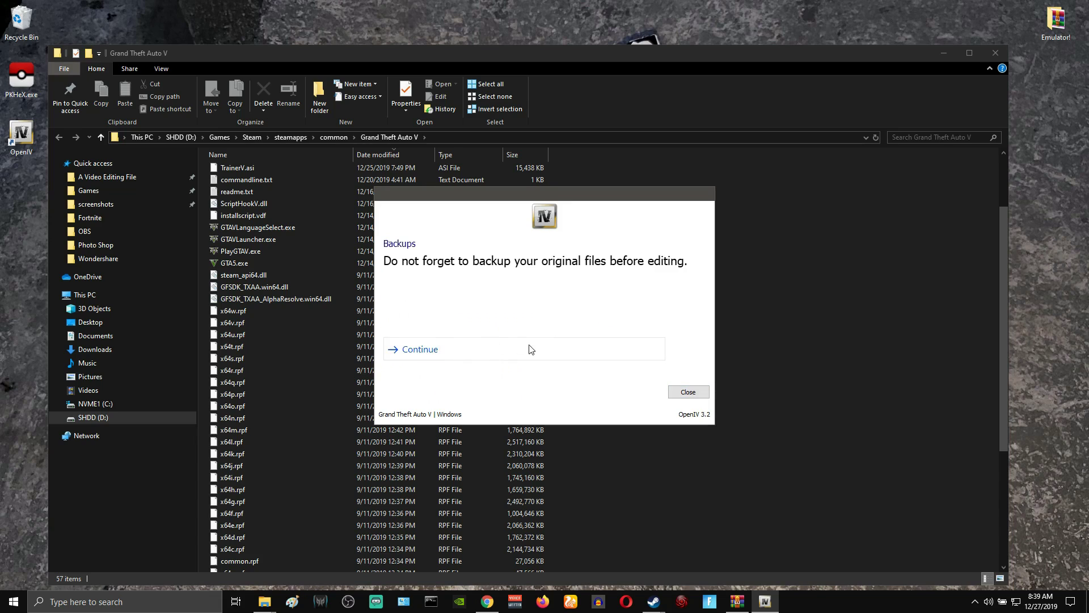
{"action": "left_click", "coordinate": [451, 348]}
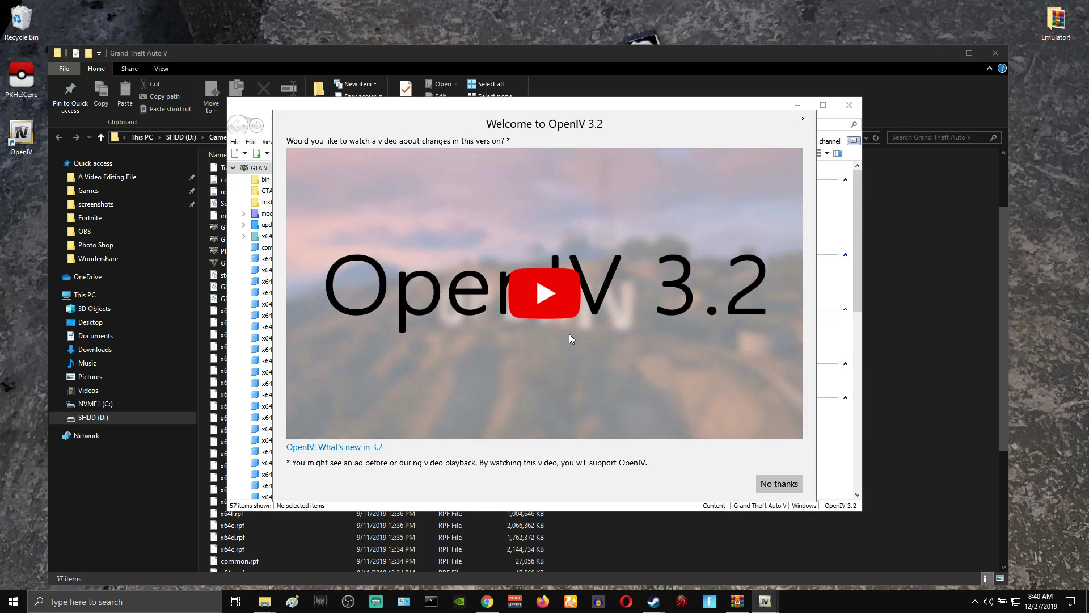
{"action": "left_click", "coordinate": [787, 489]}
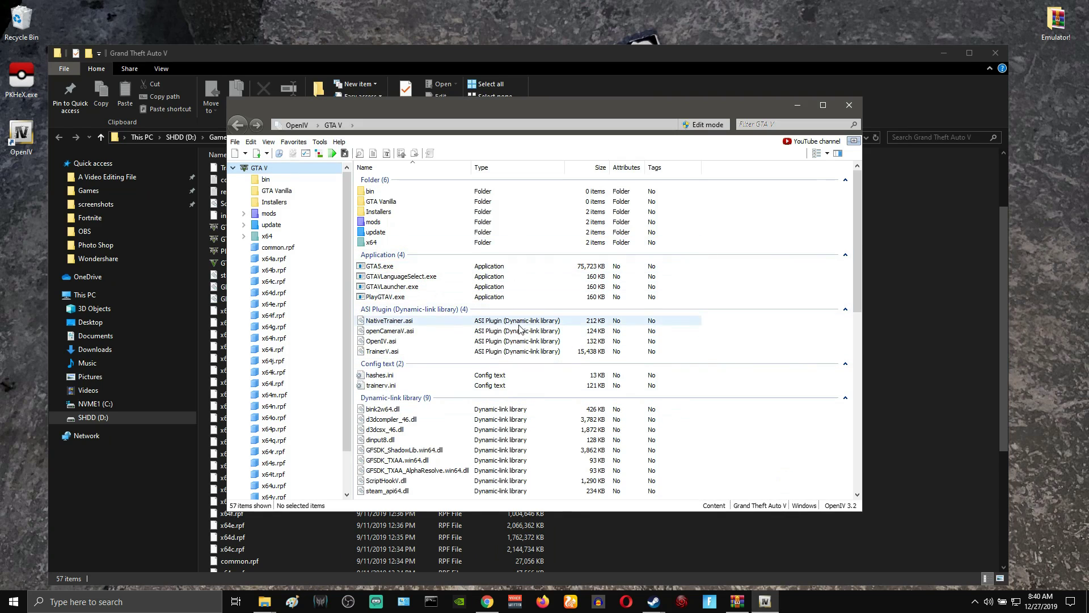
Step: Close the Grand Theft Auto V folder window, the Steam library and the game's properties, leaving OpenIV open
{"action": "left_click", "coordinate": [996, 53]}
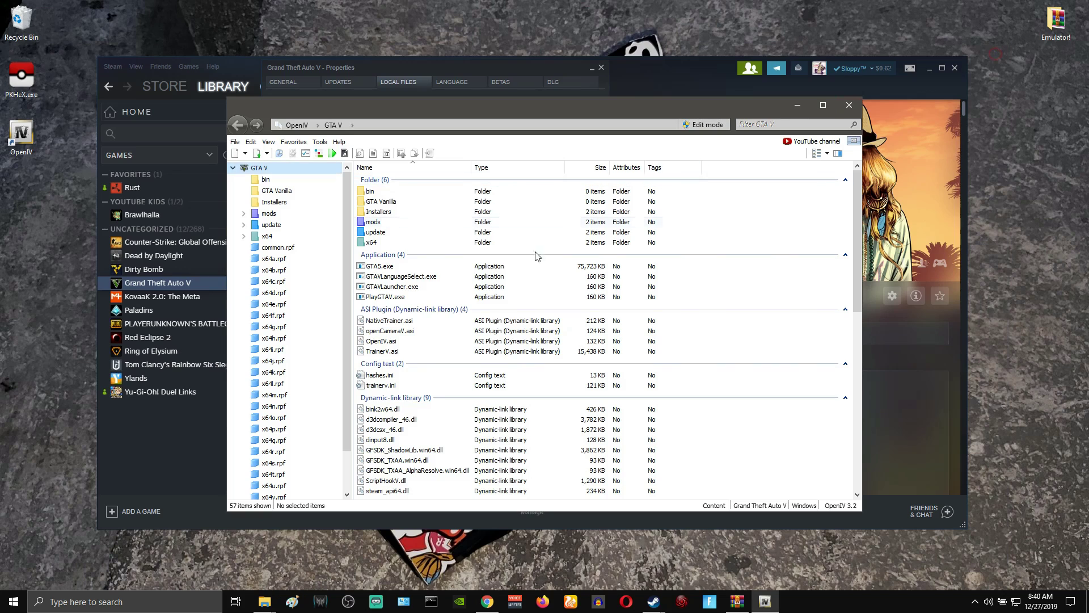
{"action": "left_click", "coordinate": [954, 68]}
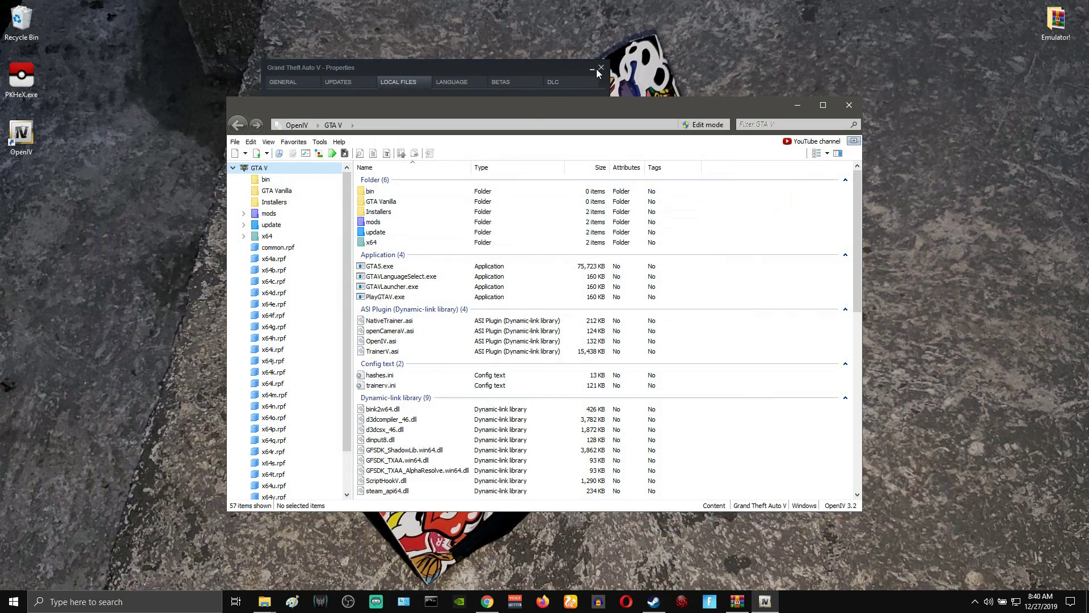
{"action": "left_click", "coordinate": [600, 69]}
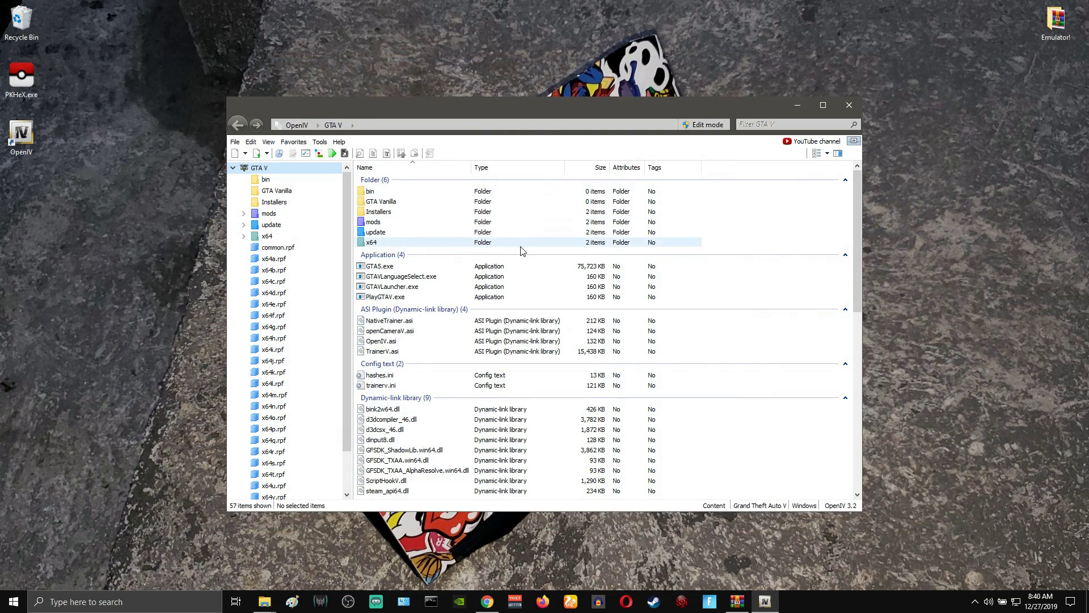
{"action": "scroll", "coordinate": [521, 254], "scroll_direction": "down", "scroll_amount": 3}
{"action": "scroll", "coordinate": [523, 260], "scroll_direction": "up", "scroll_amount": 3}
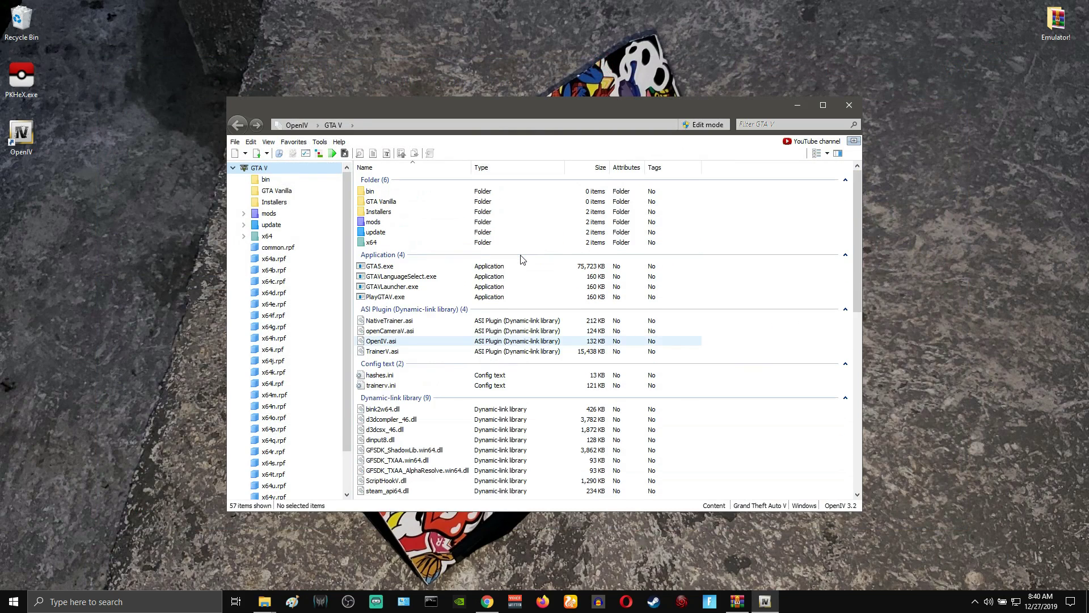
Step: Bring up the 2016 Dodge Challenger archive in WinRAR and arrange it side by side with OpenIV
{"action": "left_click", "coordinate": [266, 604]}
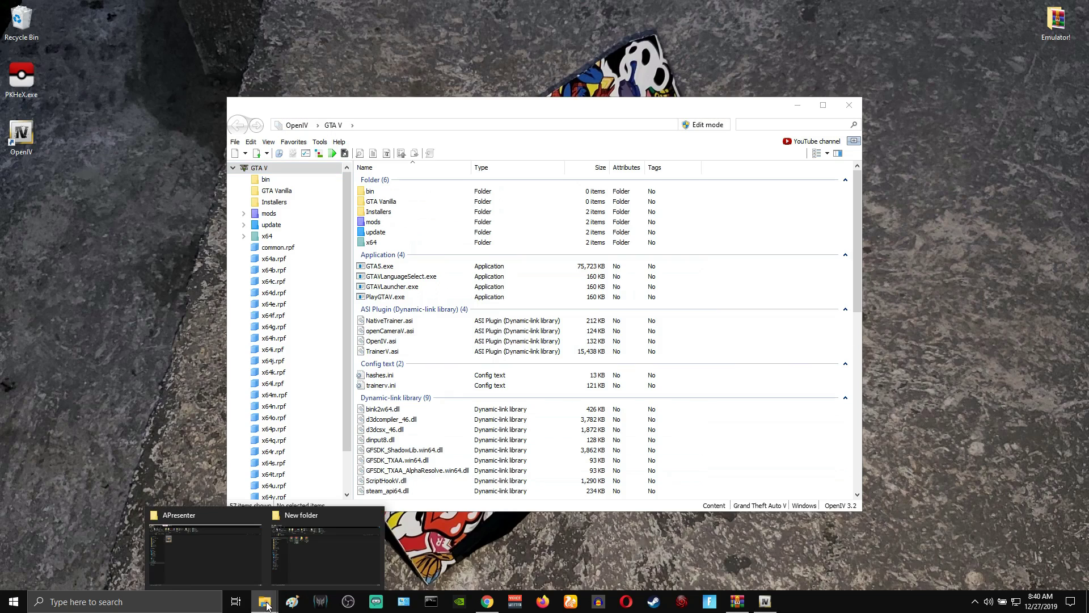
{"action": "left_click", "coordinate": [737, 602]}
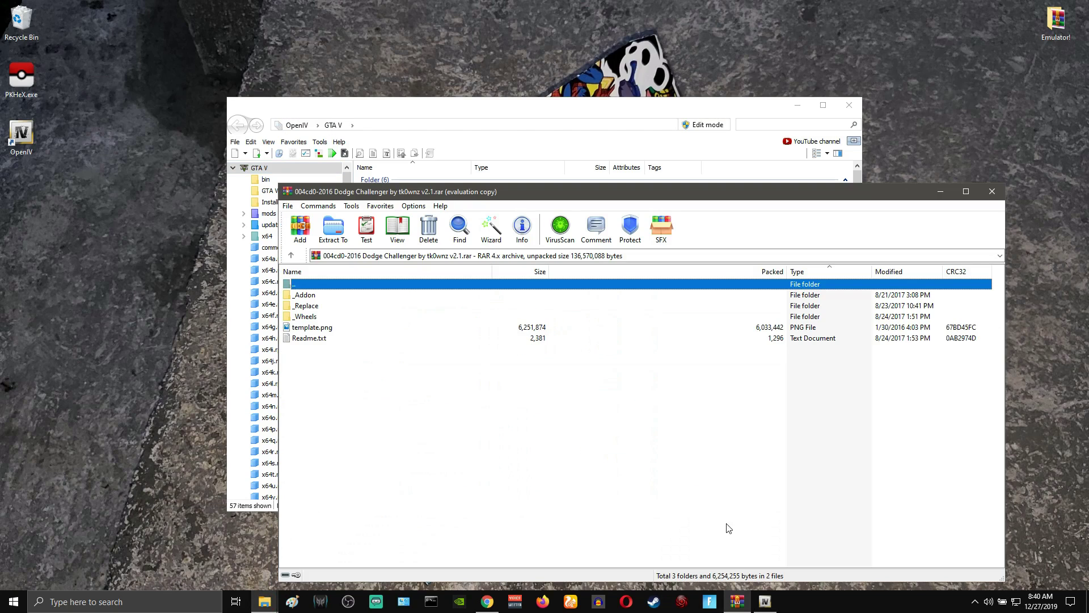
{"action": "key", "text": "super+Right"}
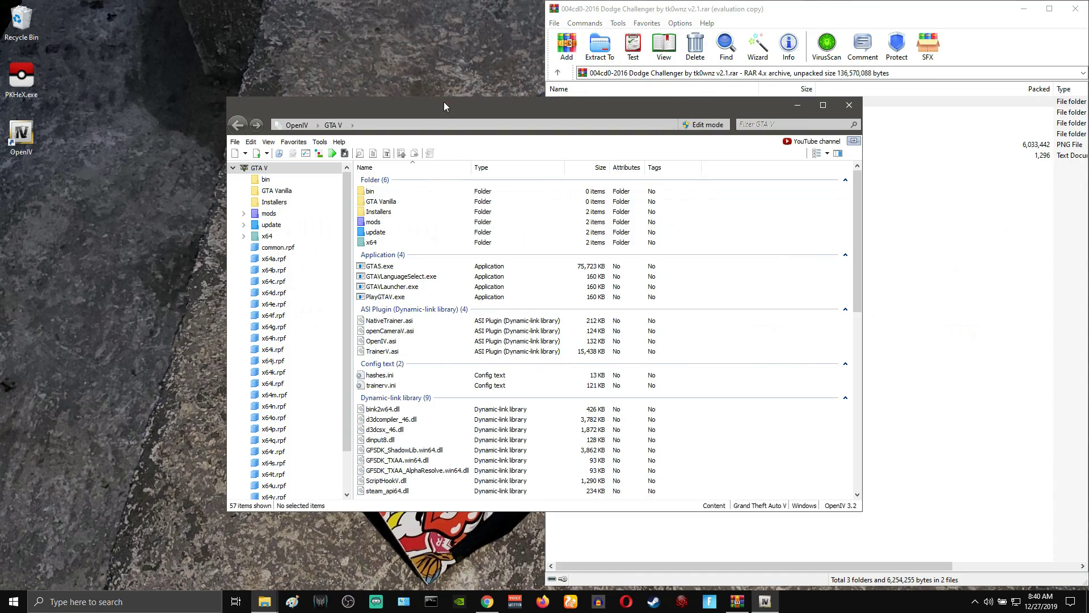
{"action": "left_click_drag", "start_coordinate": [443, 101], "coordinate": [247, 69]}
{"action": "left_click", "coordinate": [837, 274]}
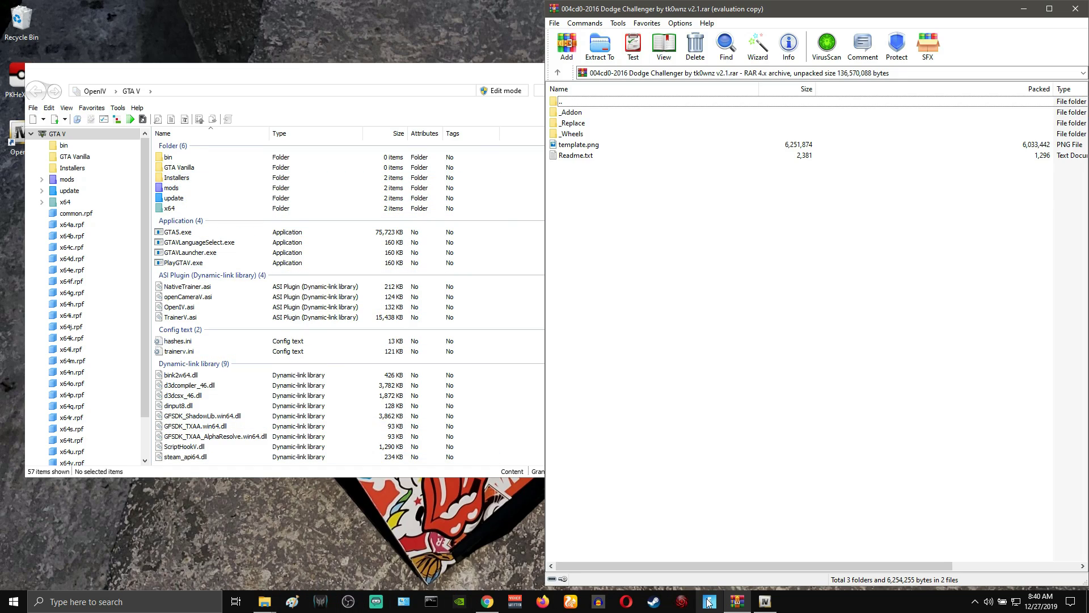
Step: Open the recent Grand Theft Auto V folder in File Explorer and create a new folder in it
{"action": "left_click", "coordinate": [264, 601]}
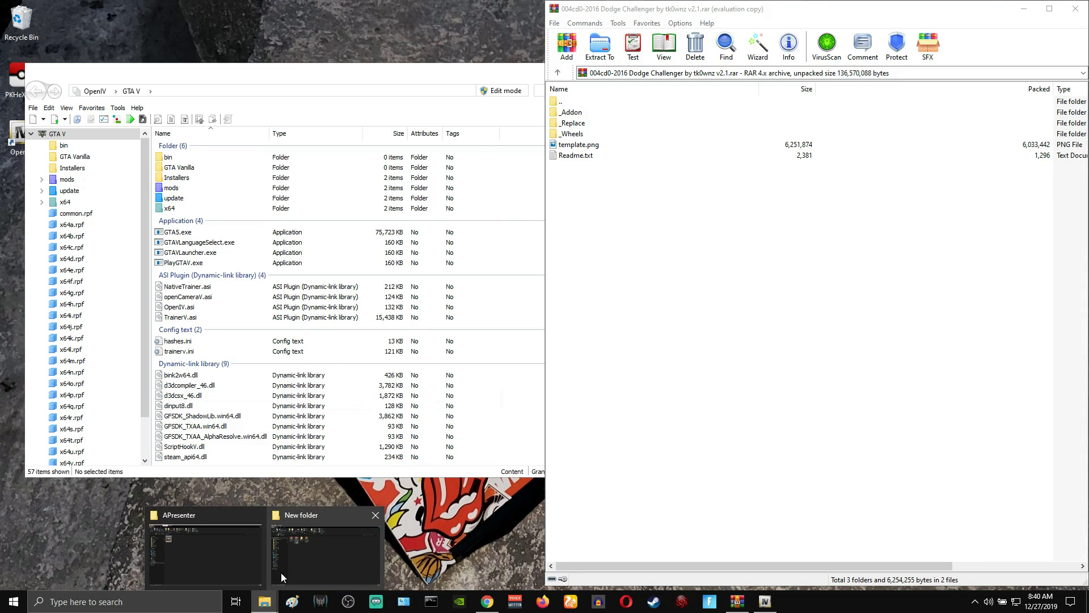
{"action": "right_click", "coordinate": [264, 602]}
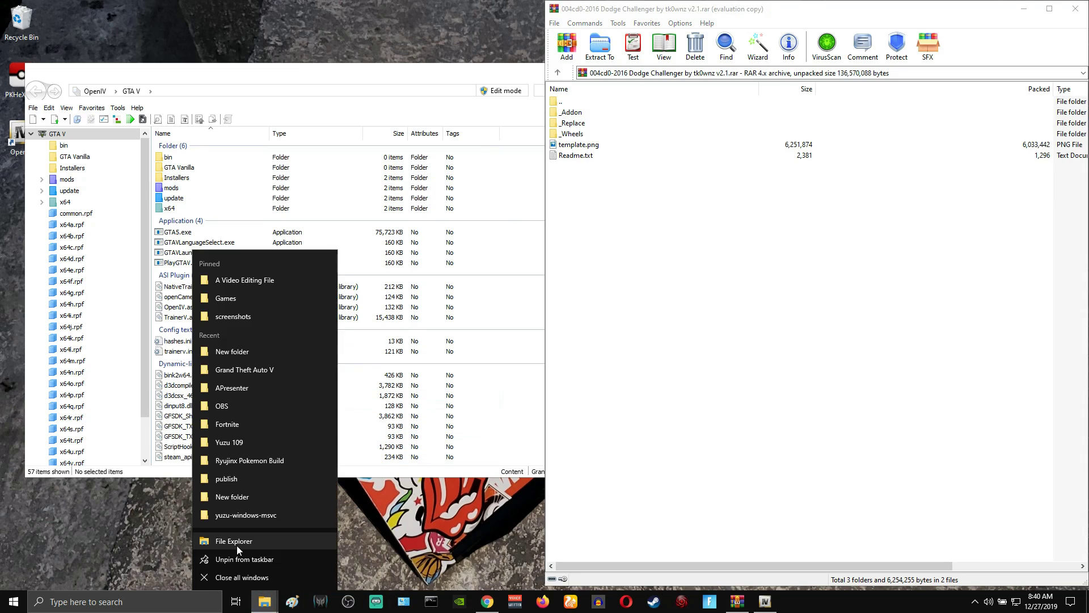
{"action": "left_click", "coordinate": [254, 369]}
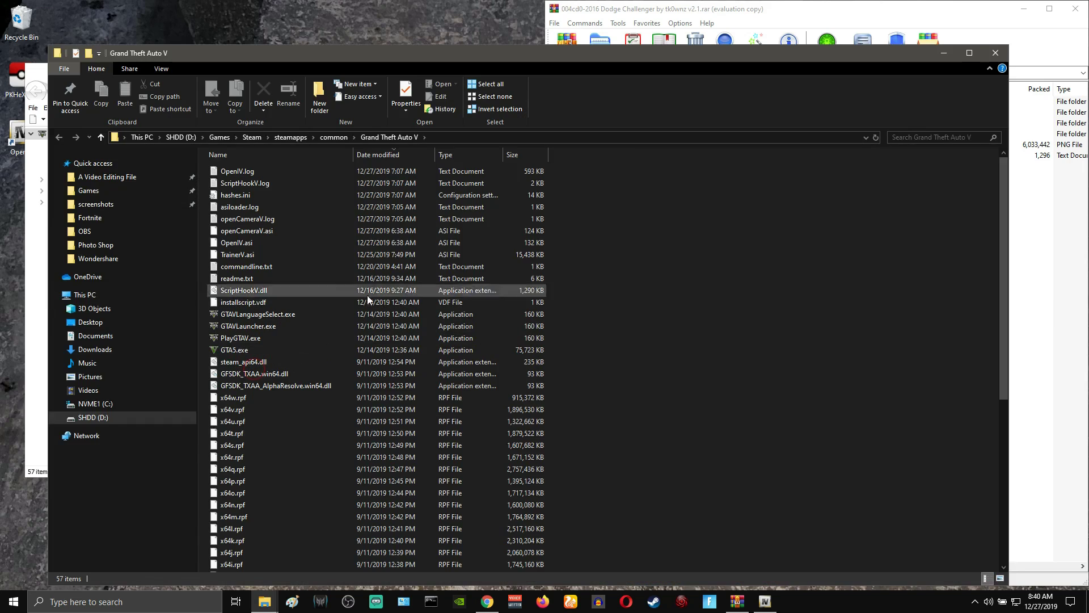
{"action": "scroll", "coordinate": [539, 309], "scroll_direction": "down", "scroll_amount": 8}
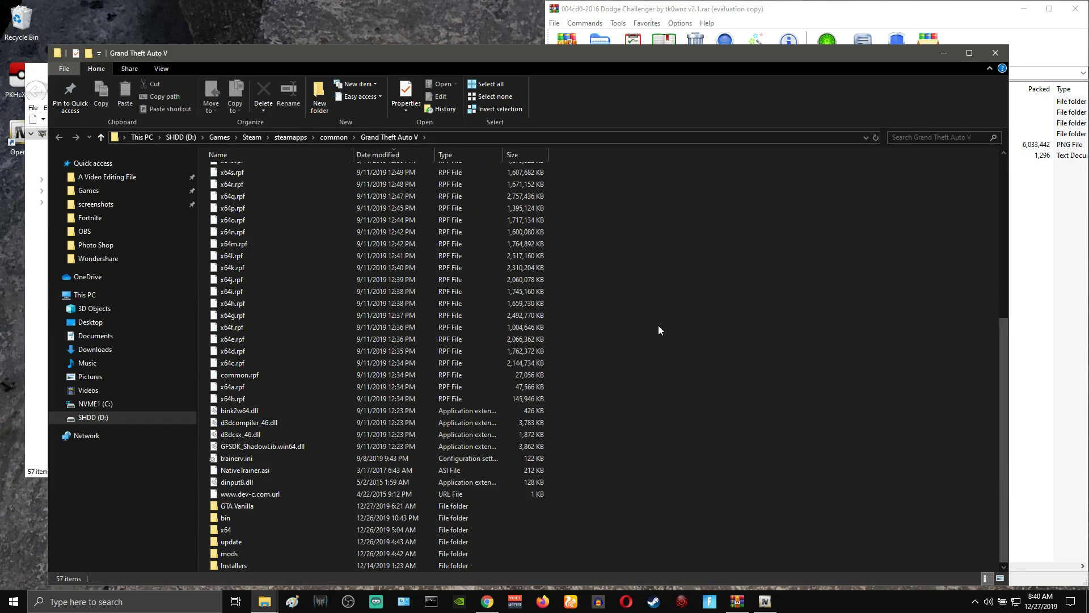
{"action": "right_click", "coordinate": [622, 341]}
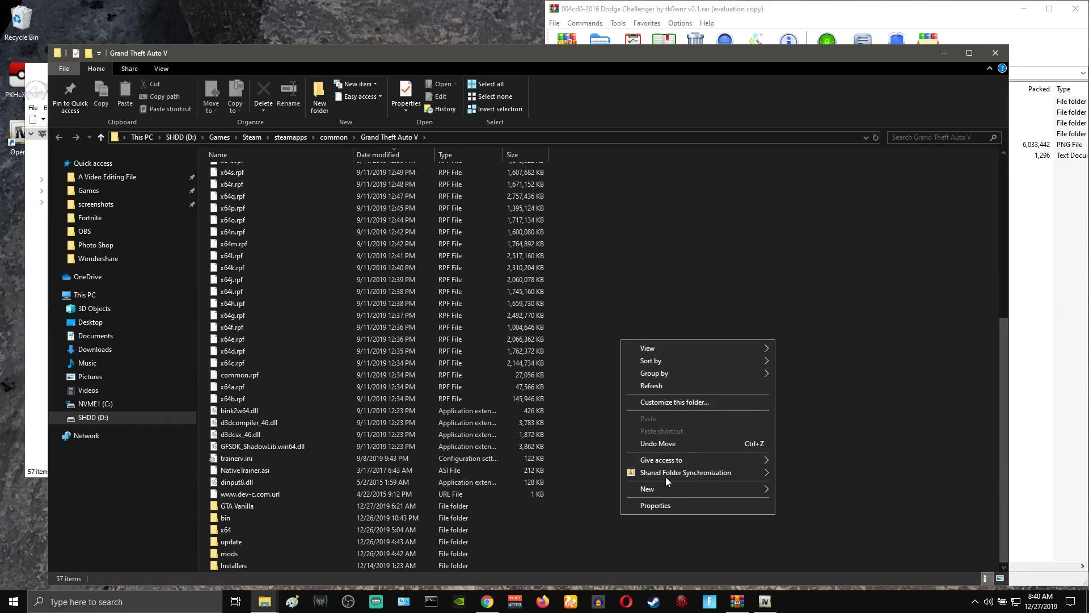
{"action": "mouse_move", "coordinate": [676, 488]}
{"action": "left_click", "coordinate": [814, 361]}
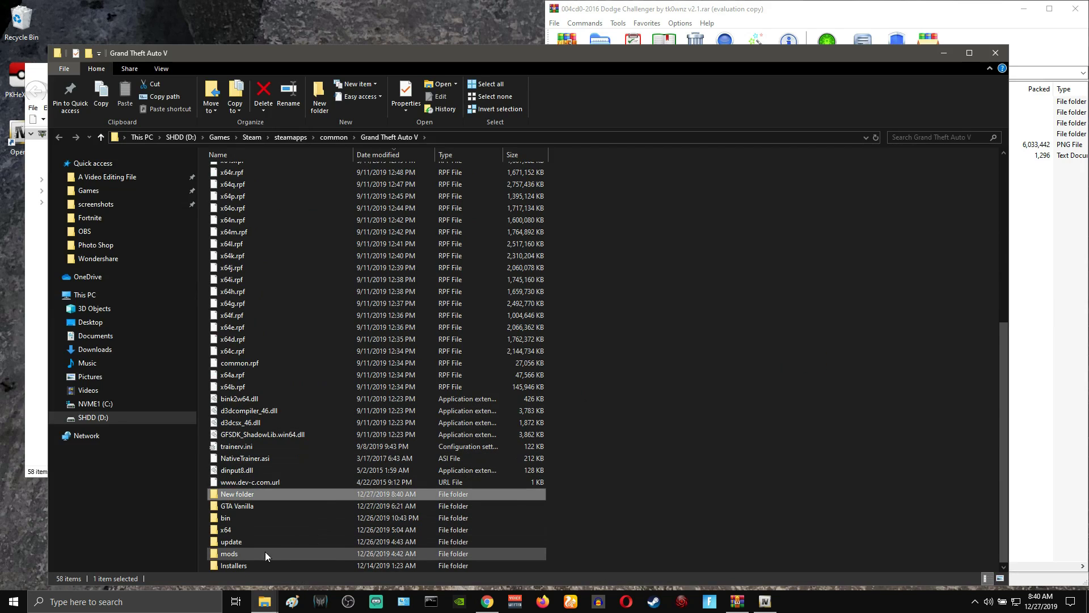
Step: Examine the contents of the mods folder and return to the Grand Theft Auto V folder
{"action": "left_click", "coordinate": [237, 554]}
{"action": "double_click", "coordinate": [237, 556]}
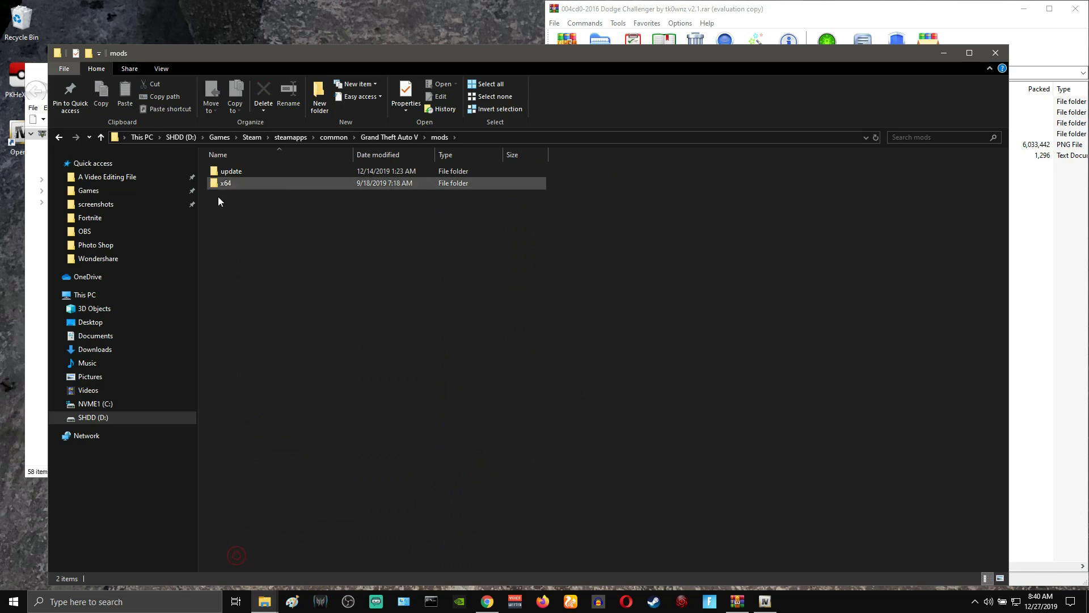
{"action": "left_click", "coordinate": [59, 137]}
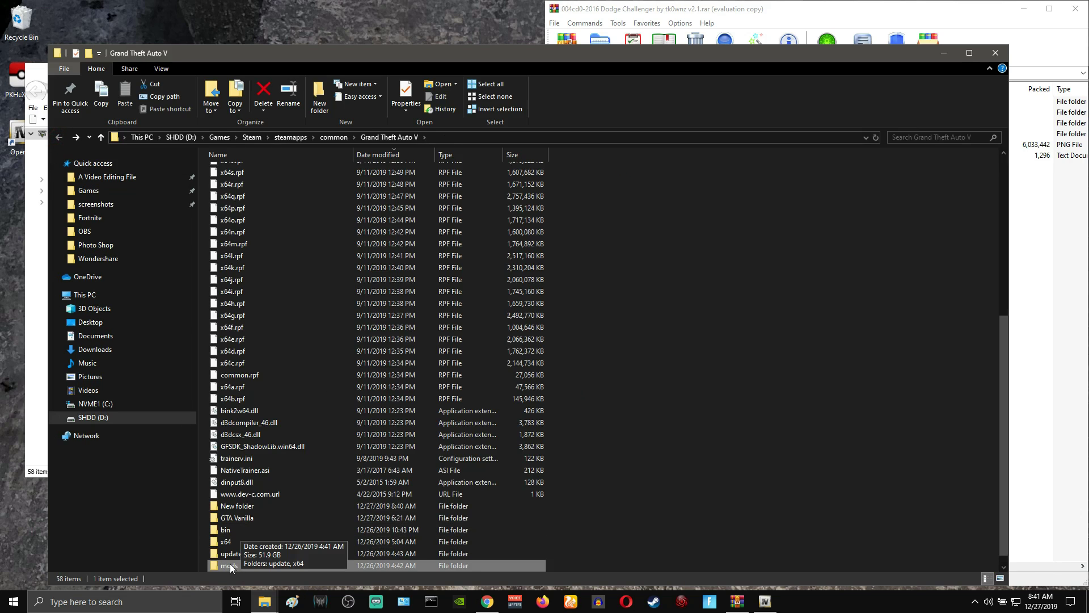
Step: Copy the update folder and open the mods folder as its destination, closing the folder window without pasting
{"action": "right_click", "coordinate": [233, 551]}
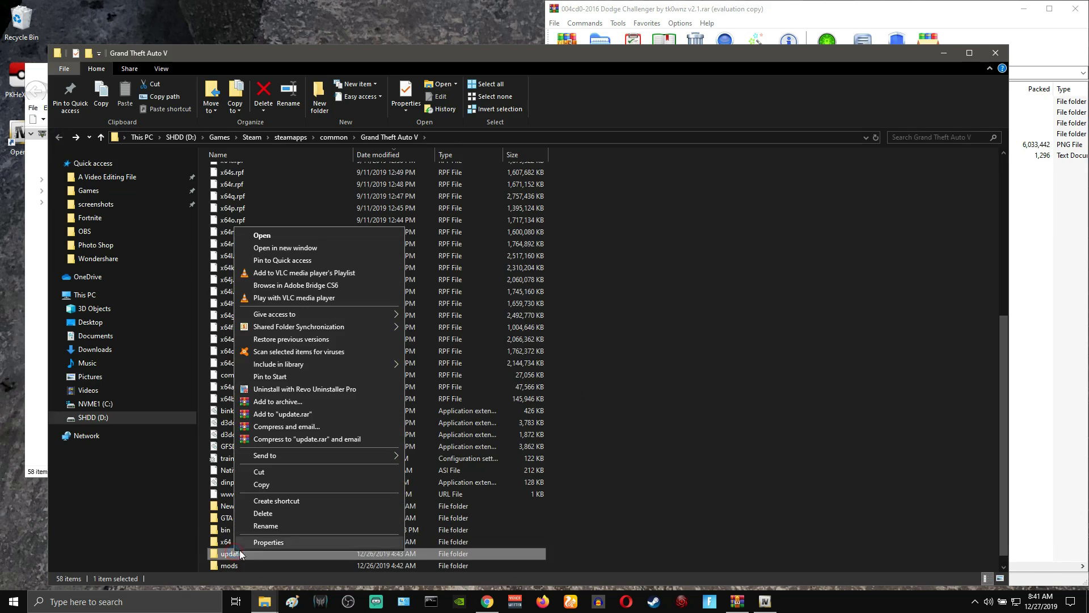
{"action": "left_click", "coordinate": [276, 484]}
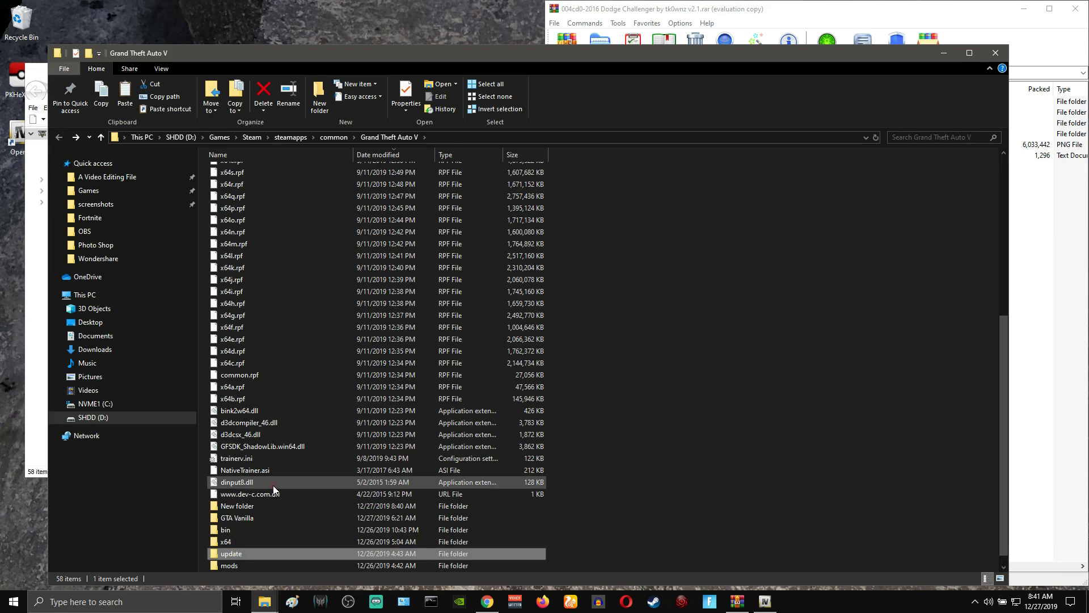
{"action": "double_click", "coordinate": [235, 564]}
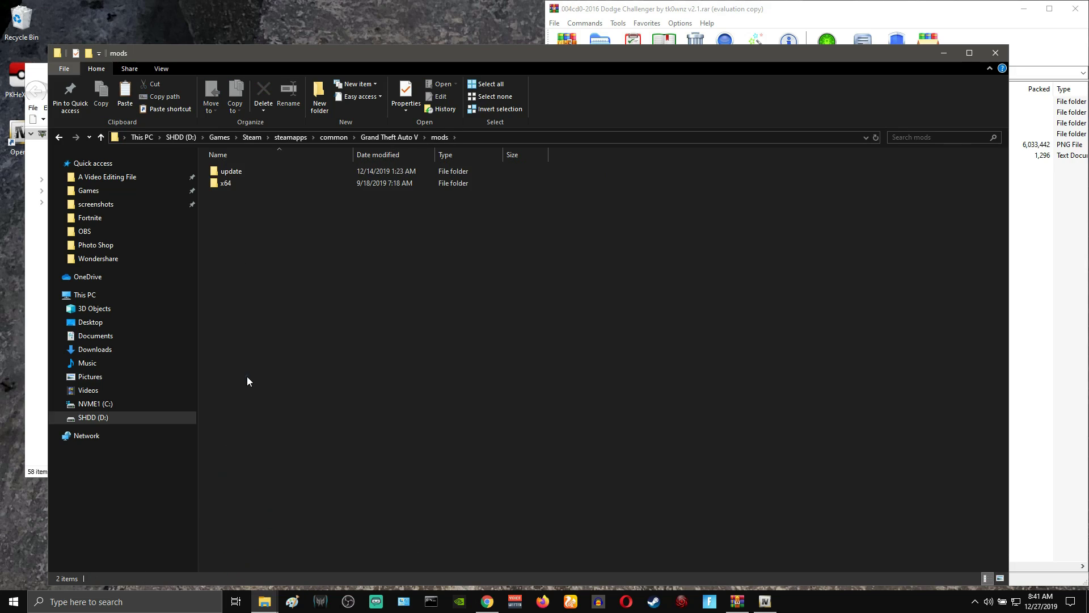
{"action": "right_click", "coordinate": [247, 377]}
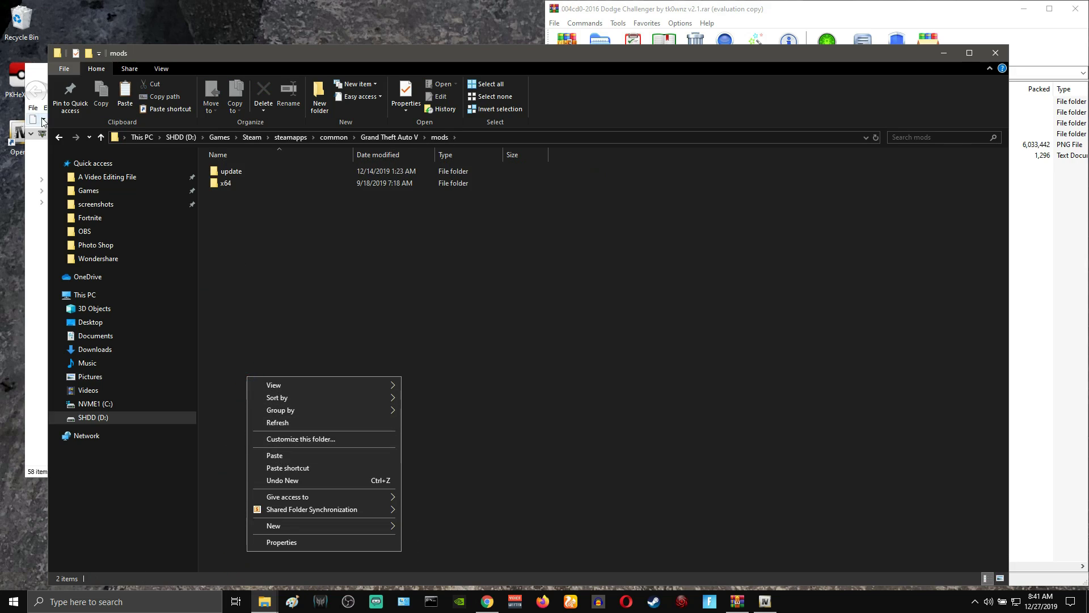
{"action": "left_click", "coordinate": [59, 137]}
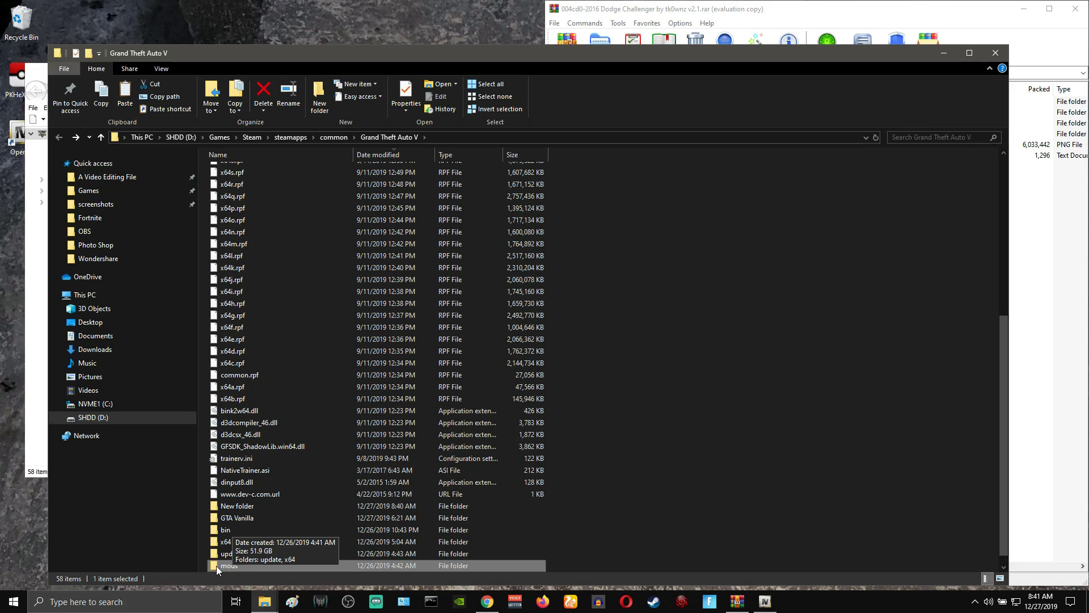
{"action": "right_click", "coordinate": [232, 566]}
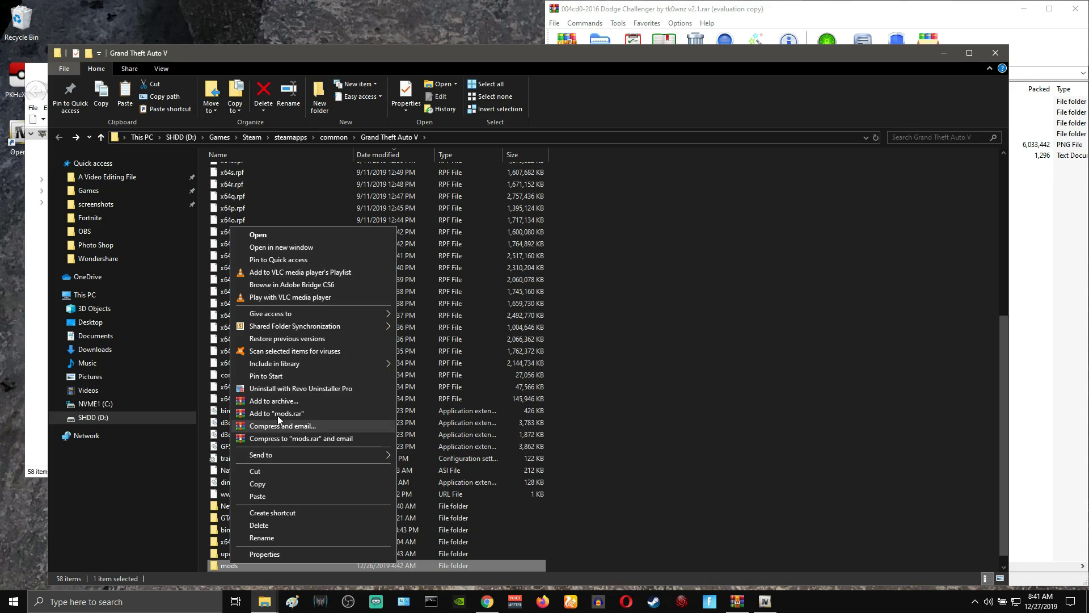
{"action": "left_click", "coordinate": [994, 54]}
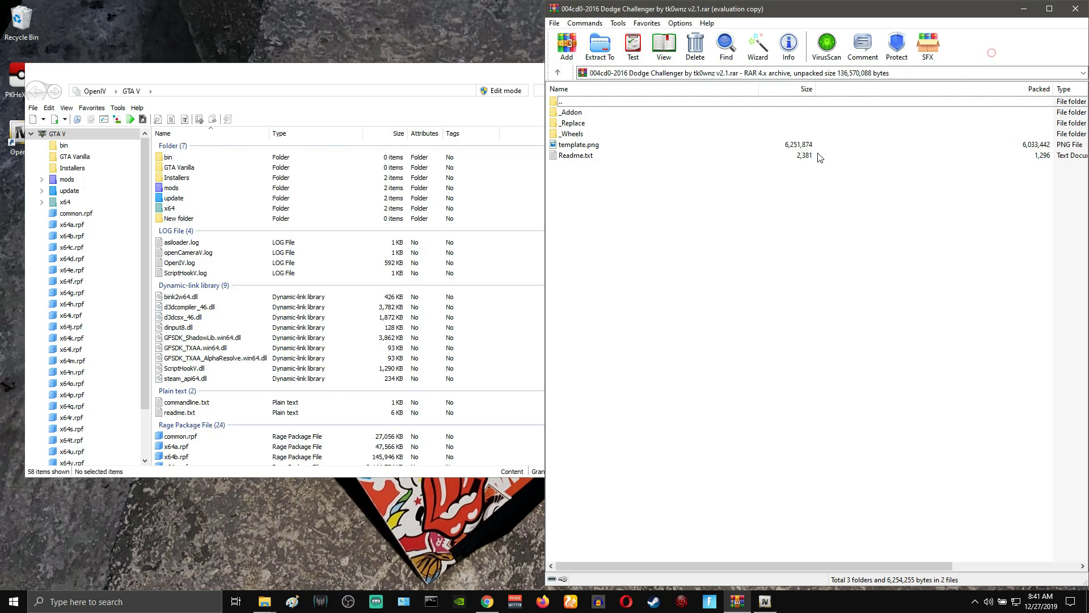
{"action": "right_click", "coordinate": [528, 151]}
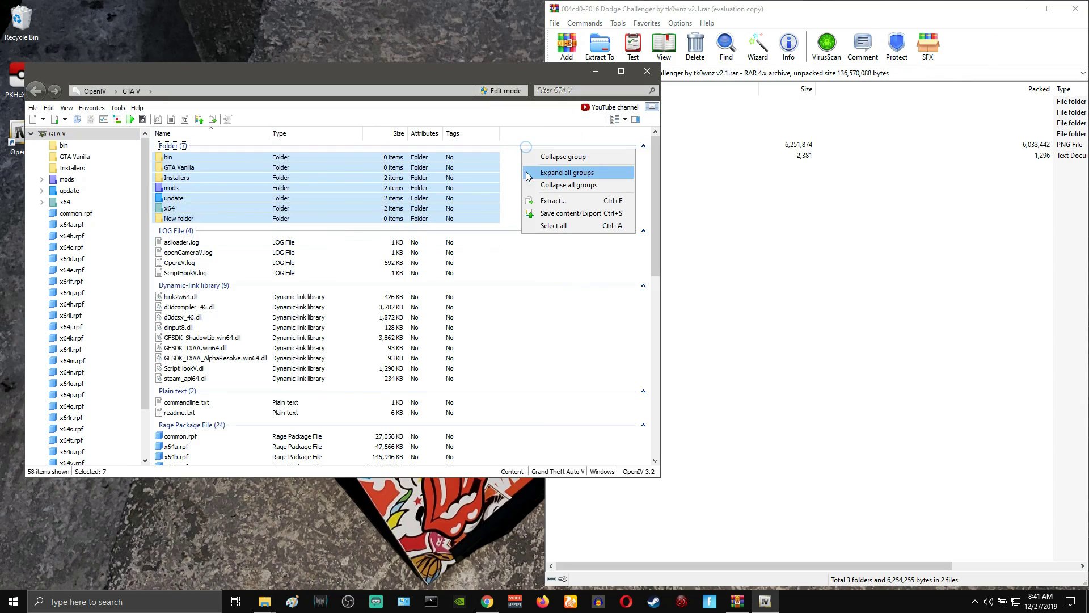
{"action": "left_click", "coordinate": [433, 116]}
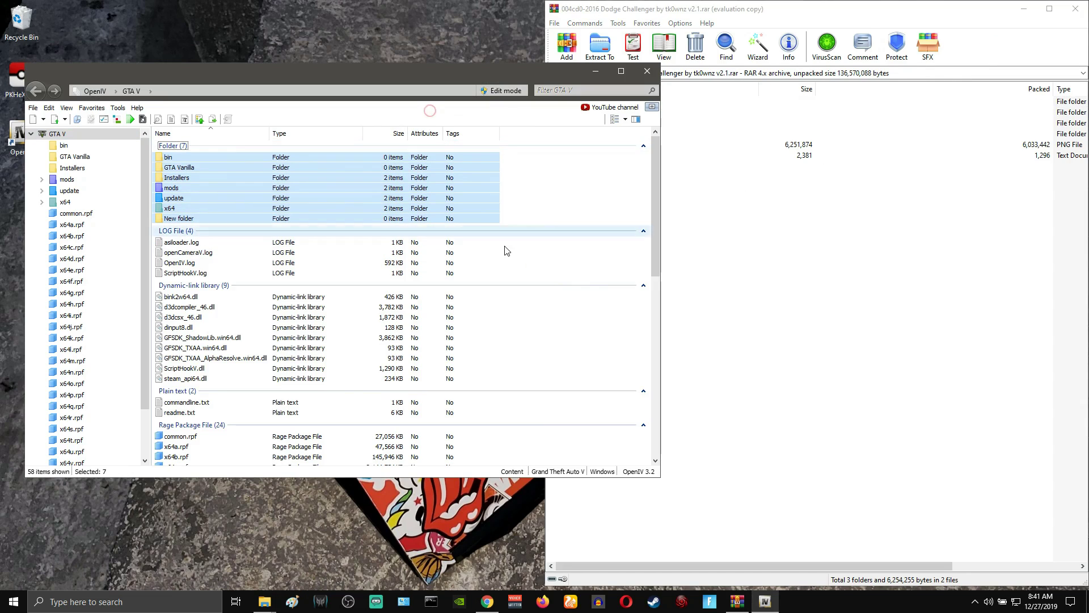
{"action": "scroll", "coordinate": [265, 343], "scroll_direction": "down", "scroll_amount": 2}
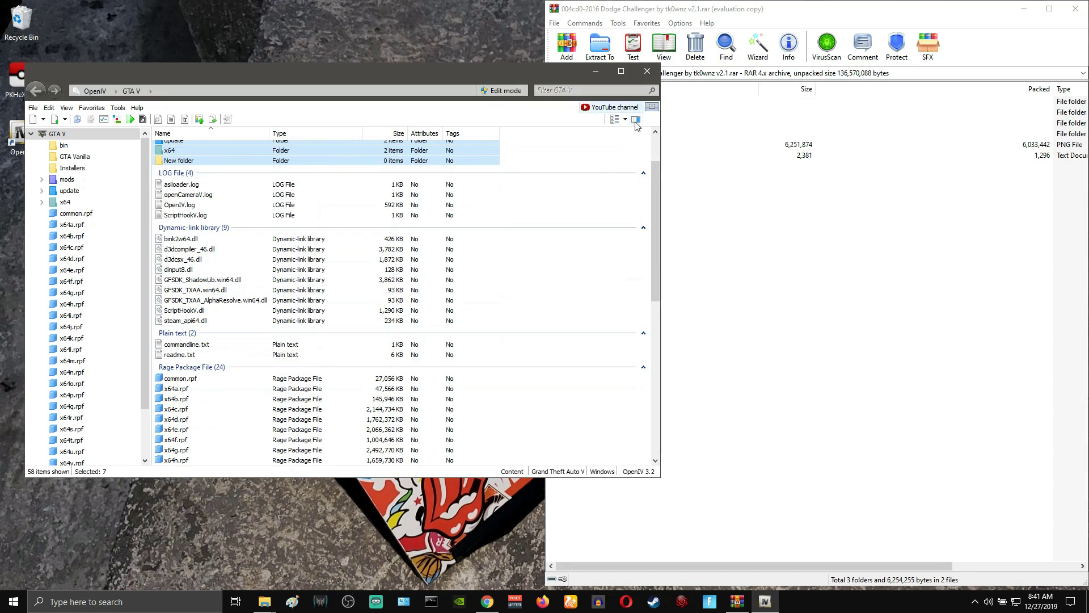
{"action": "scroll", "coordinate": [145, 211], "scroll_direction": "up", "scroll_amount": 2}
Step: Open the mods folder inside GTA V in OpenIV
{"action": "left_click", "coordinate": [170, 187]}
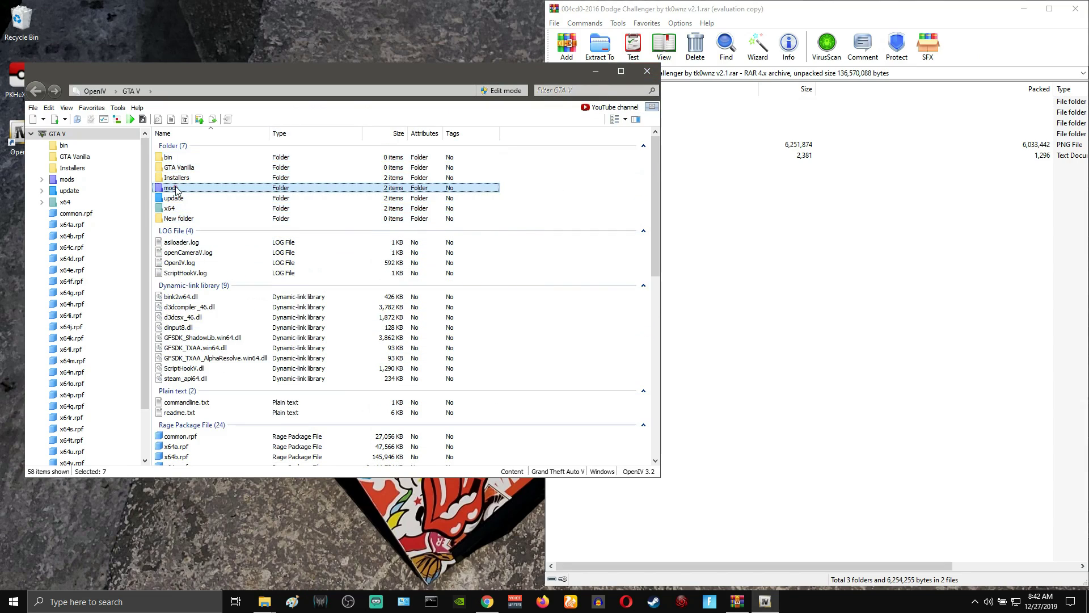
{"action": "double_click", "coordinate": [172, 189]}
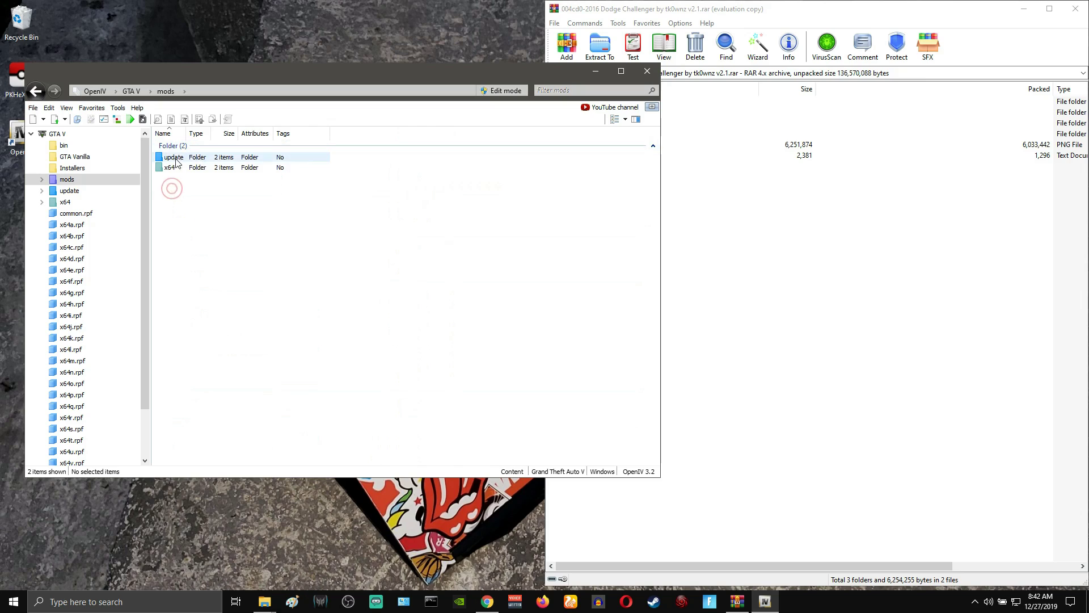
Step: Open Readme.txt from the Dodge Challenger archive, enlarge its window and read the installation instructions
{"action": "left_click", "coordinate": [729, 184]}
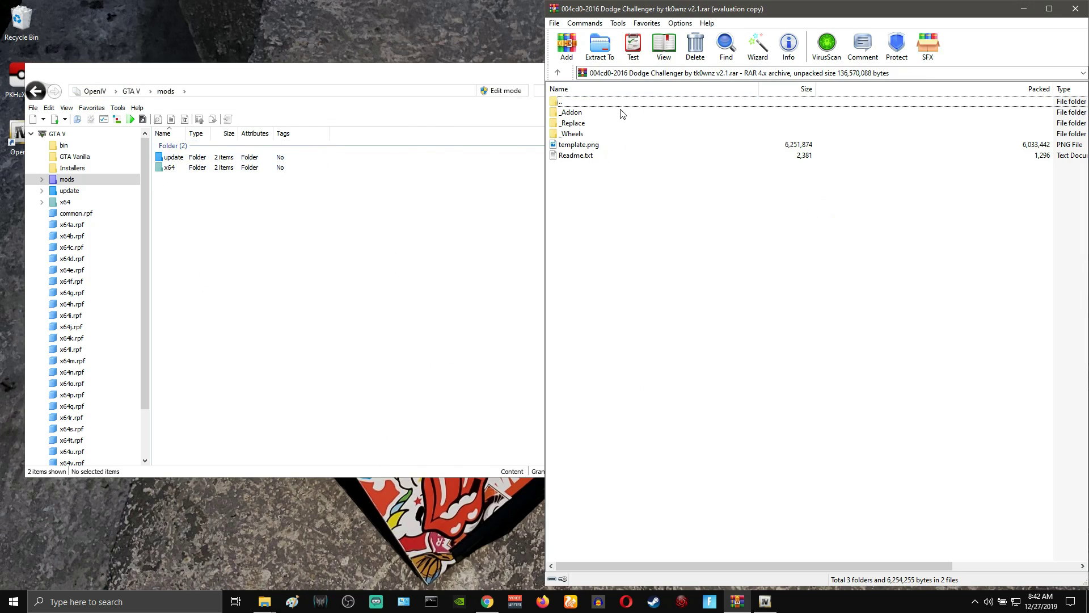
{"action": "double_click", "coordinate": [585, 156]}
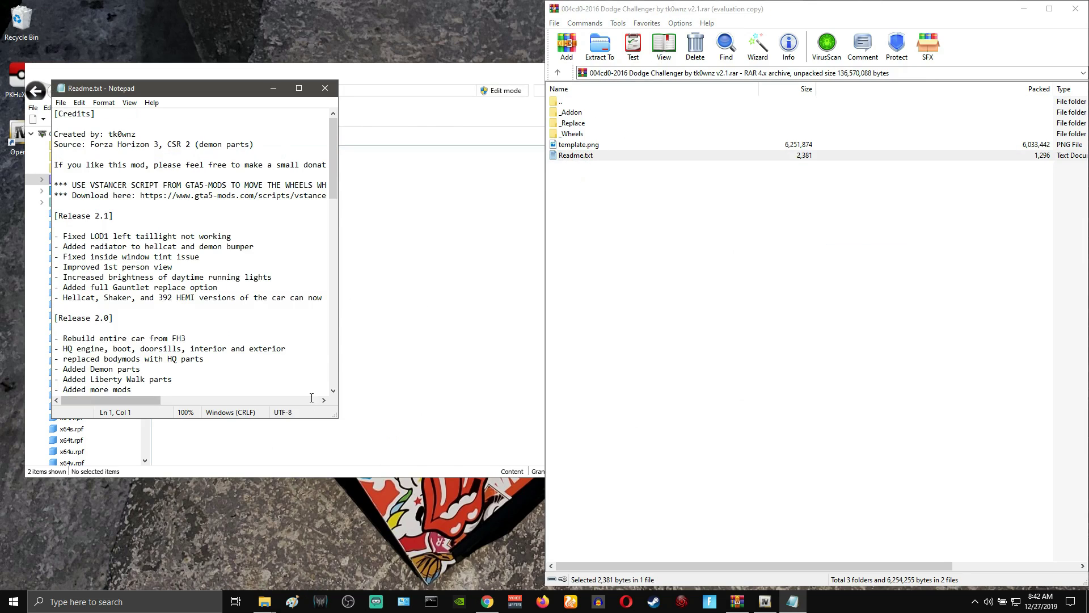
{"action": "left_click_drag", "start_coordinate": [337, 417], "coordinate": [563, 572]}
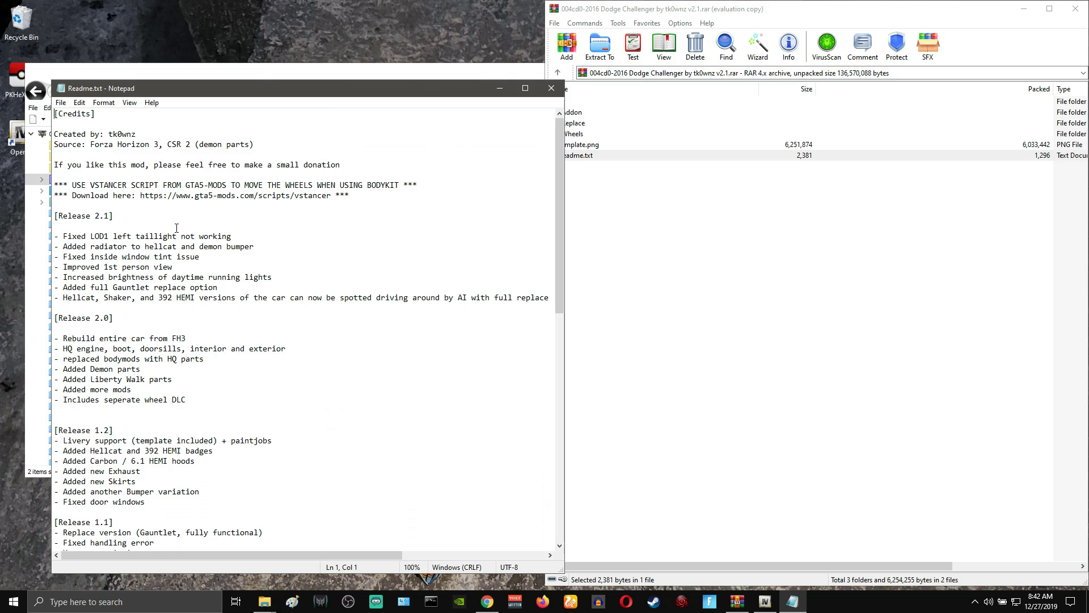
{"action": "scroll", "coordinate": [155, 250], "scroll_direction": "down", "scroll_amount": 15}
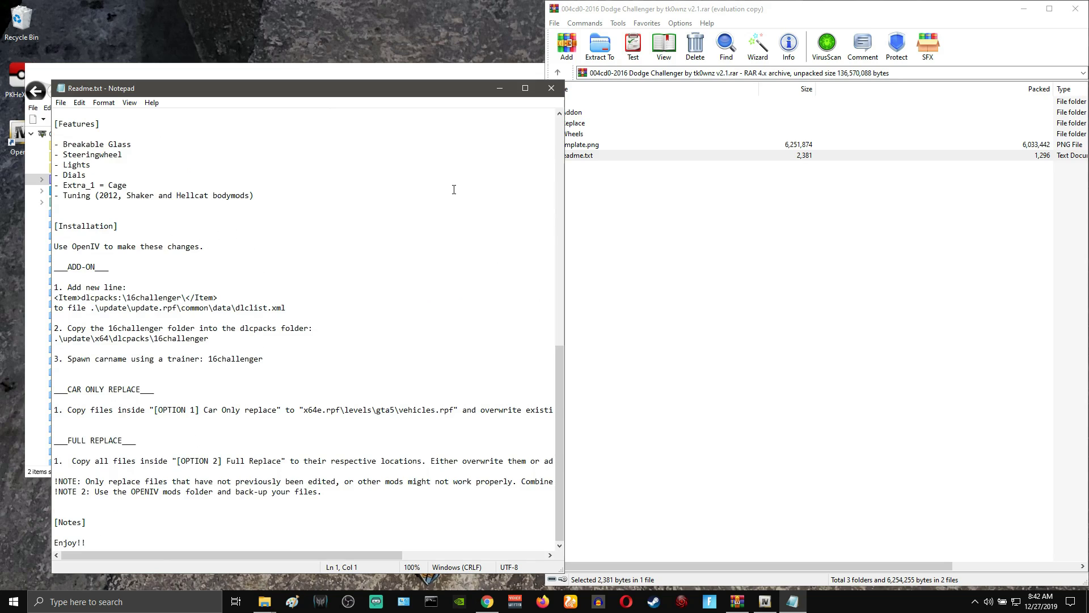
Step: Narrow the readme window and copy the add-on line <Item>dlcpacks:\16challenger\</Item> from its installation instructions
{"action": "left_click_drag", "start_coordinate": [564, 207], "coordinate": [493, 205]}
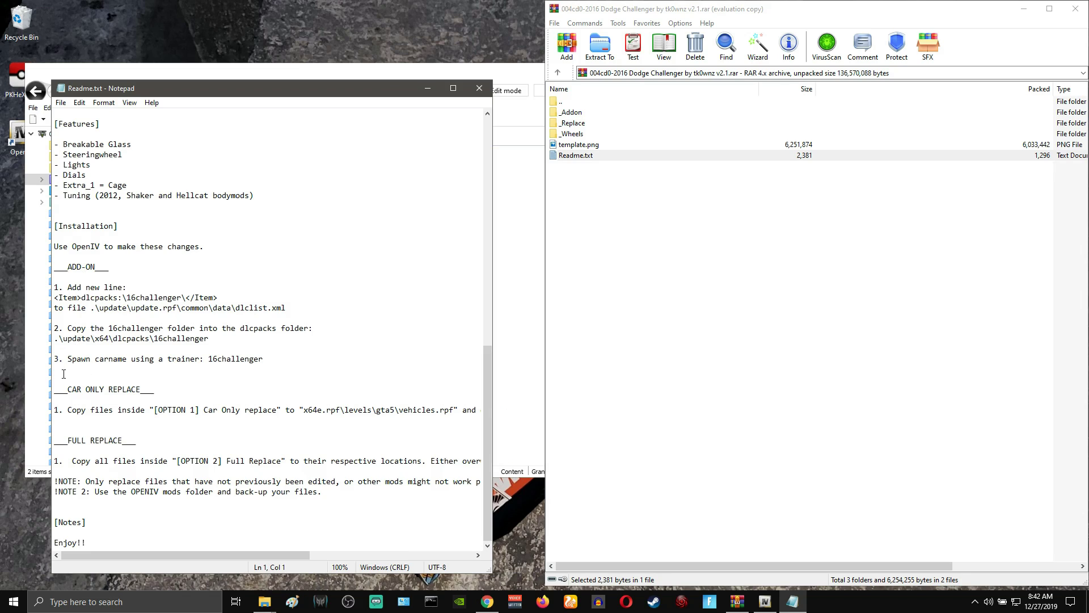
{"action": "left_click_drag", "start_coordinate": [268, 363], "coordinate": [55, 287]}
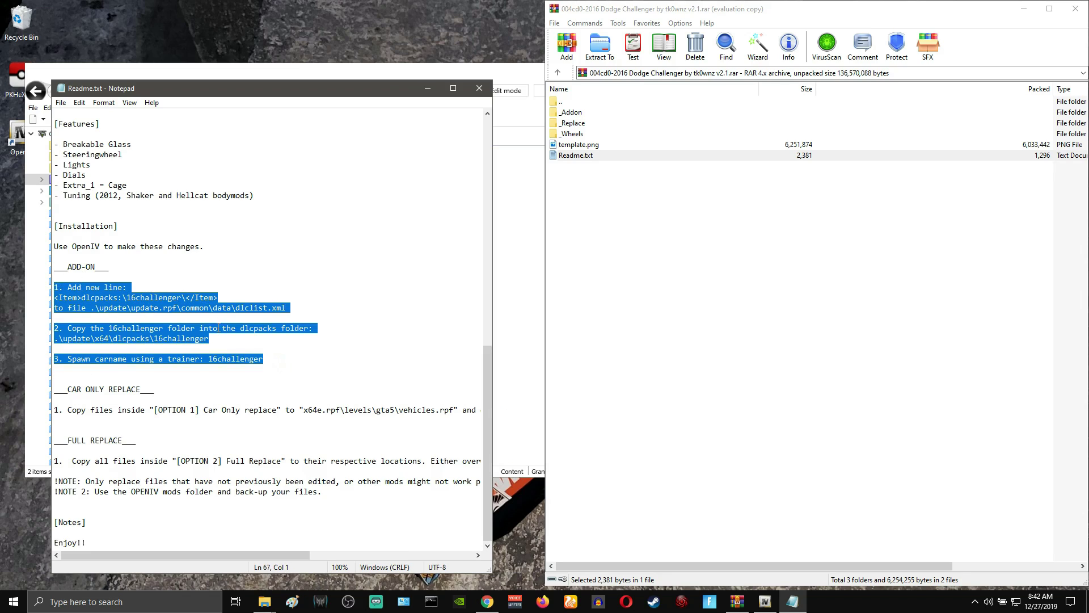
{"action": "left_click", "coordinate": [91, 296]}
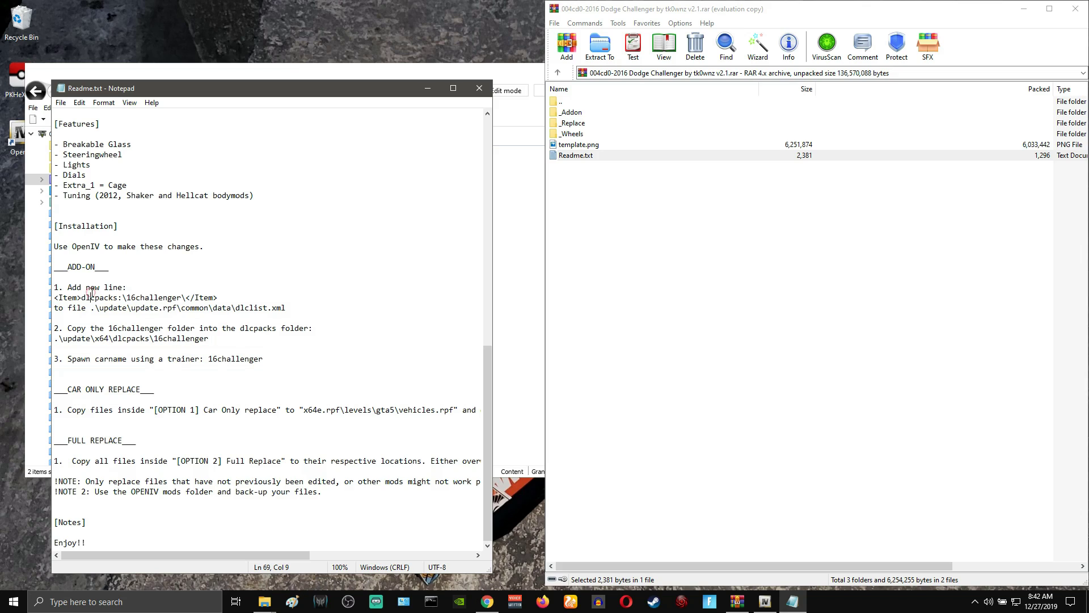
{"action": "left_click_drag", "start_coordinate": [55, 301], "coordinate": [211, 300]}
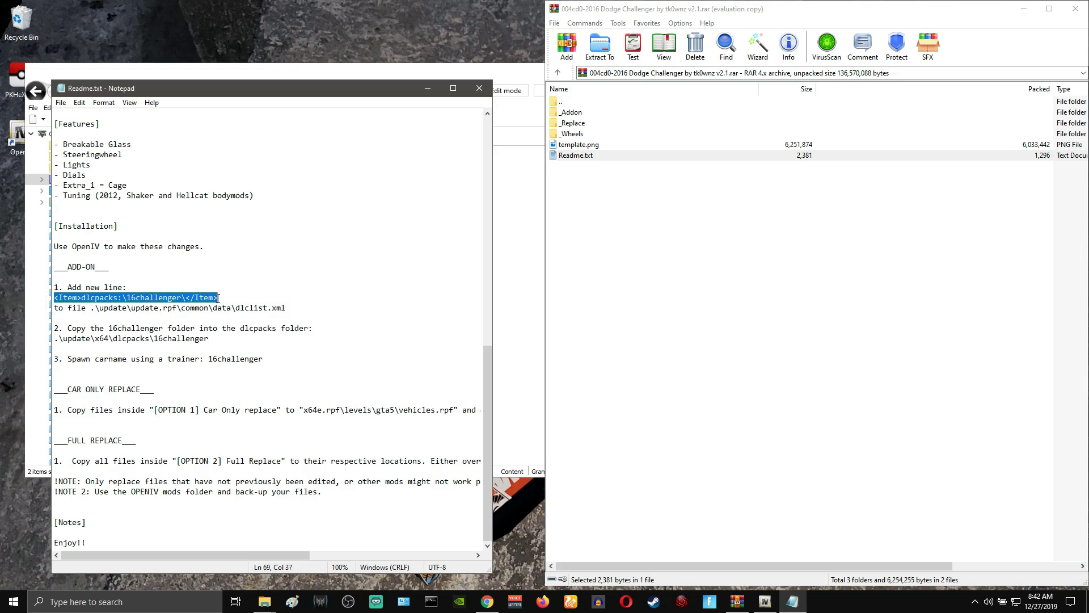
{"action": "right_click", "coordinate": [215, 297]}
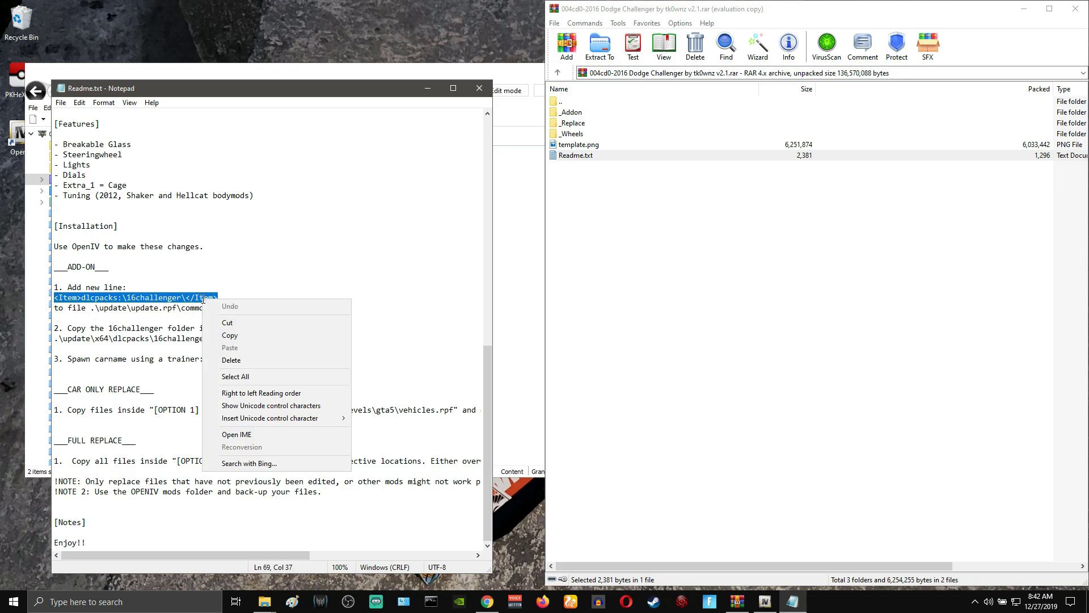
{"action": "left_click", "coordinate": [230, 336]}
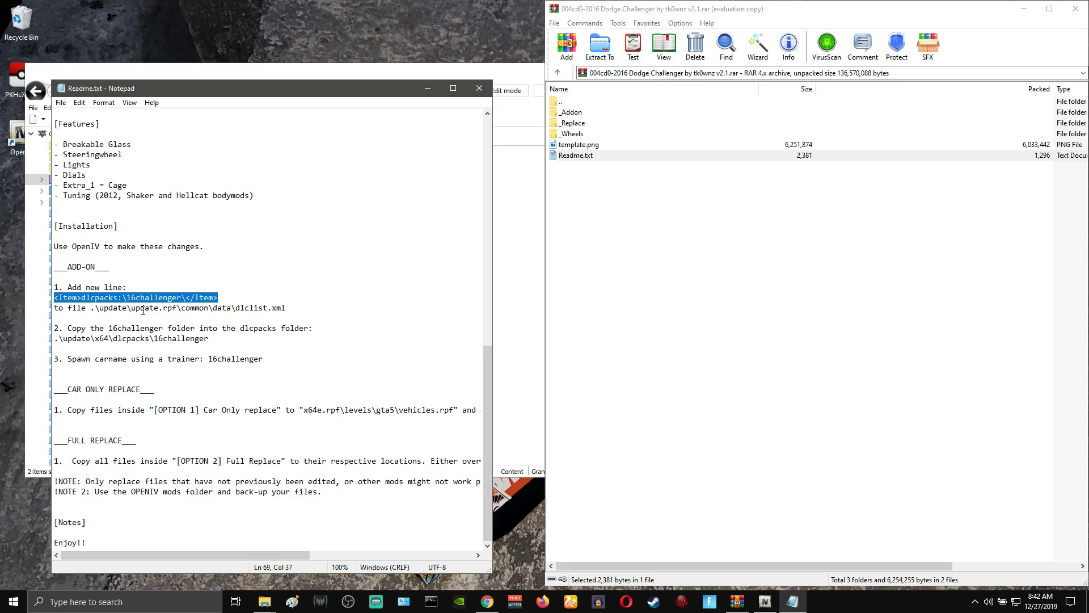
Step: Move the readme aside, open mods\update\update.rpf\common\data in OpenIV and locate dlclist.xml
{"action": "left_click_drag", "start_coordinate": [95, 308], "coordinate": [93, 319]}
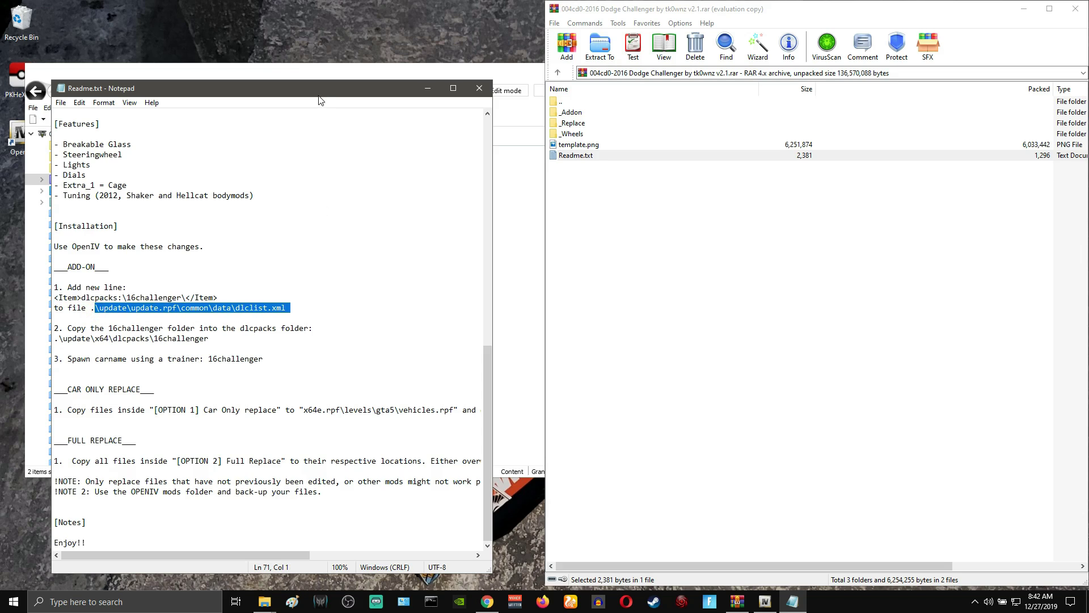
{"action": "left_click_drag", "start_coordinate": [320, 101], "coordinate": [851, 46]}
{"action": "double_click", "coordinate": [178, 158]}
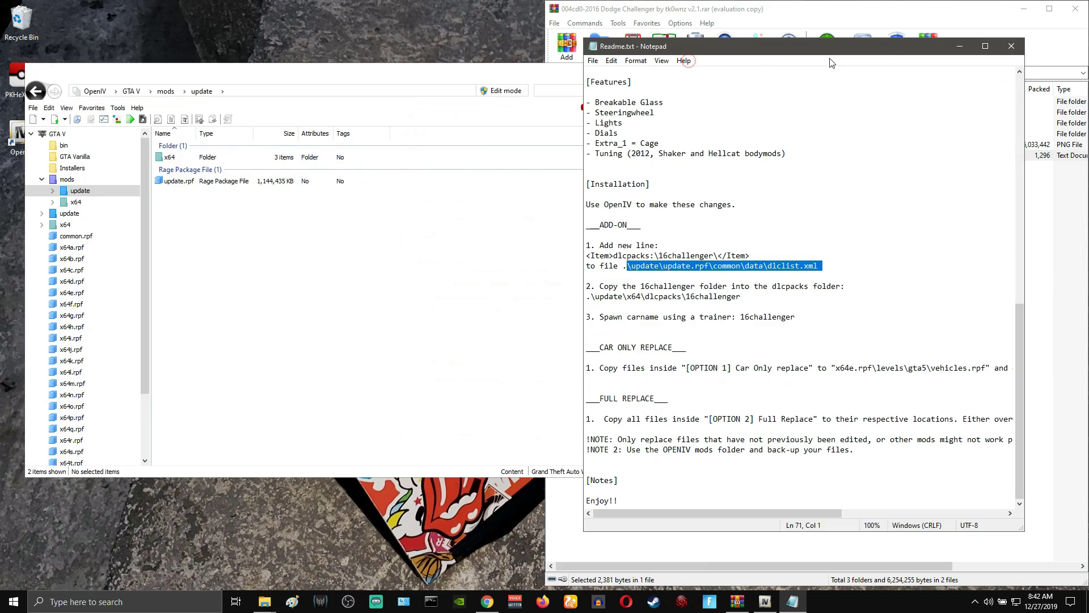
{"action": "left_click_drag", "start_coordinate": [385, 88], "coordinate": [329, 86]}
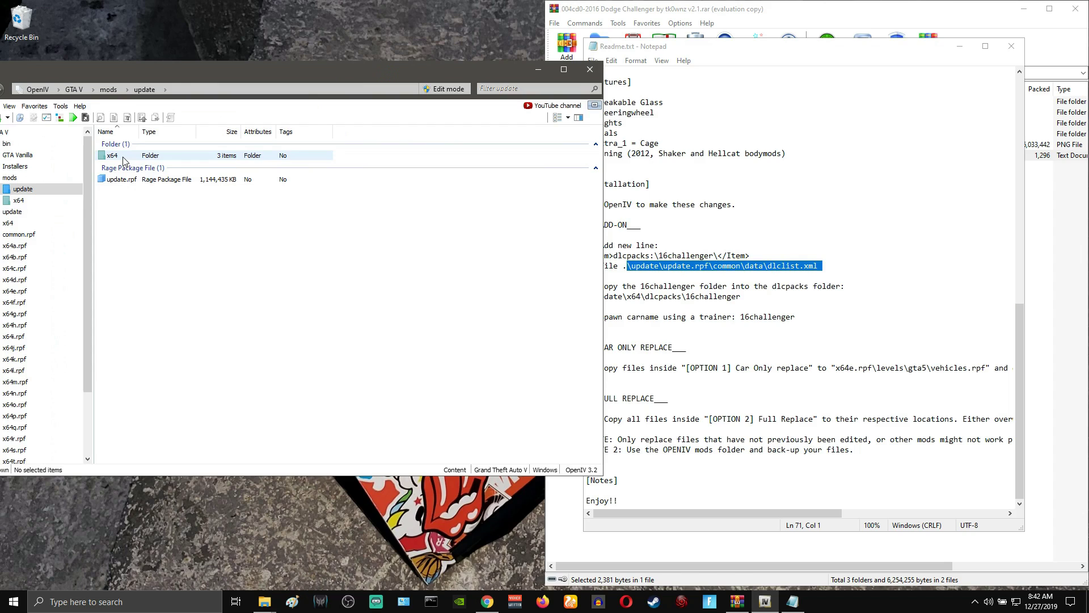
{"action": "double_click", "coordinate": [121, 180]}
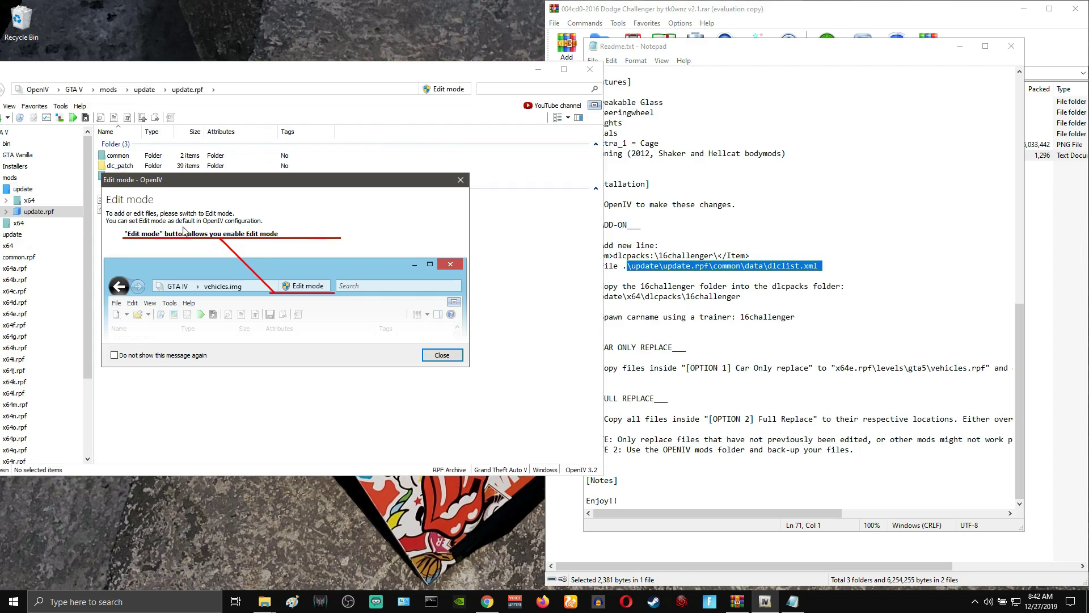
{"action": "left_click", "coordinate": [445, 355]}
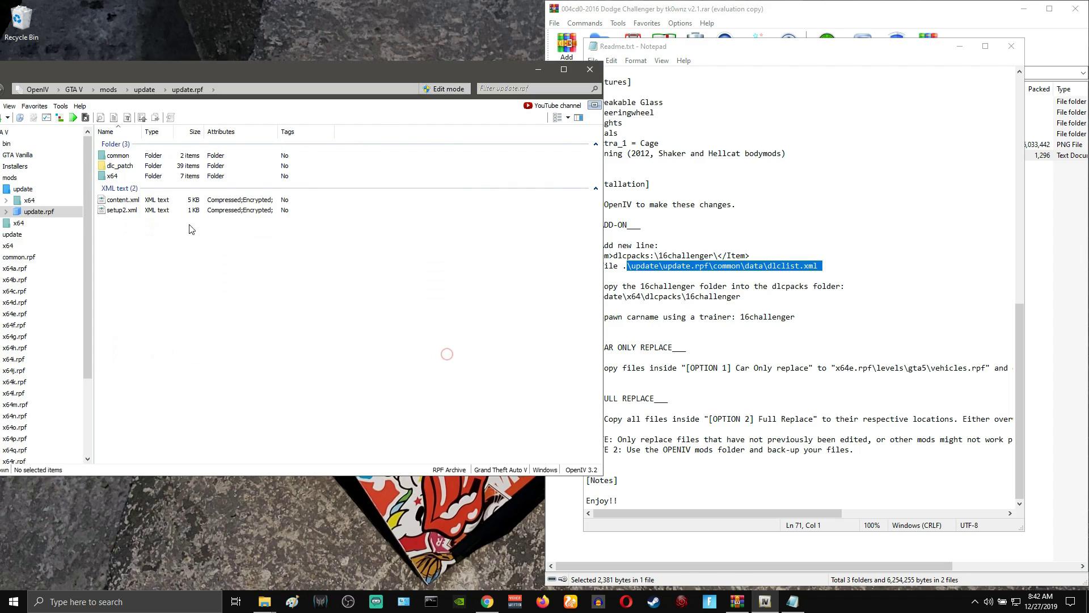
{"action": "double_click", "coordinate": [121, 156]}
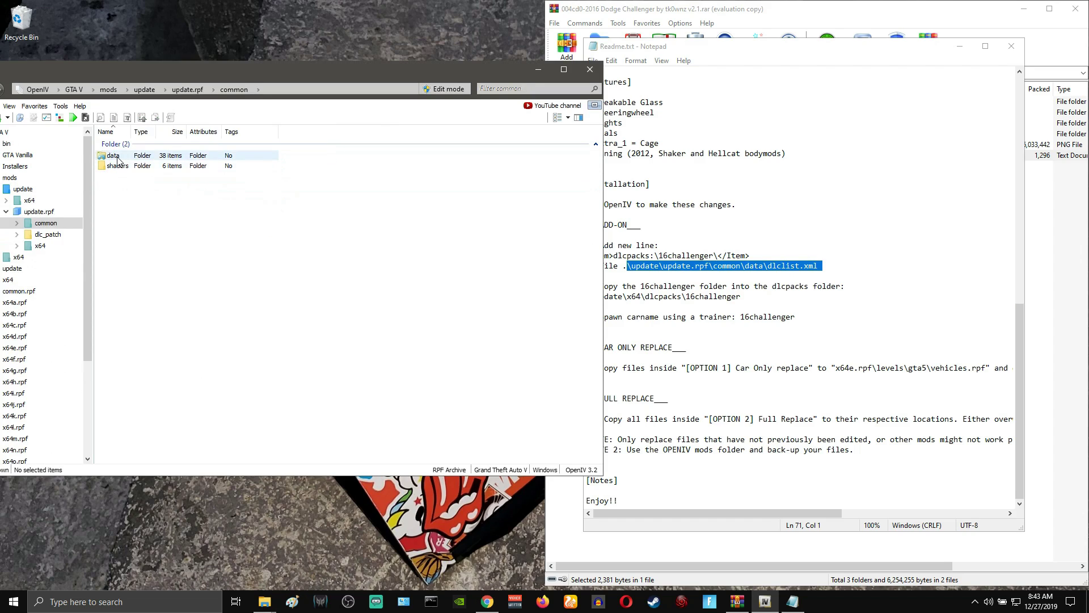
{"action": "double_click", "coordinate": [118, 157]}
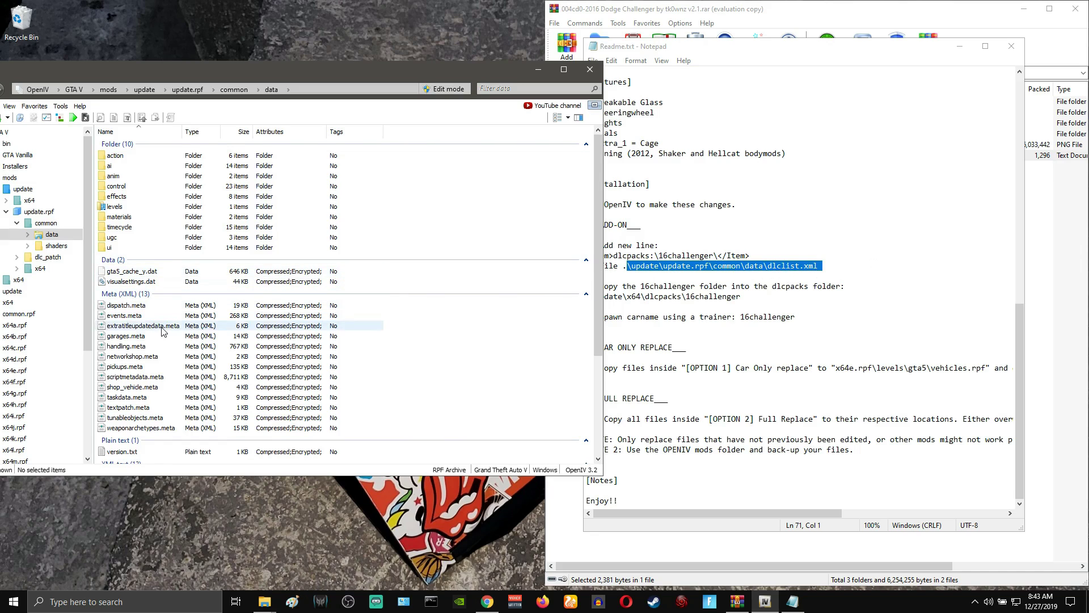
{"action": "scroll", "coordinate": [125, 395], "scroll_direction": "down", "scroll_amount": 2}
{"action": "scroll", "coordinate": [125, 395], "scroll_direction": "down", "scroll_amount": 2}
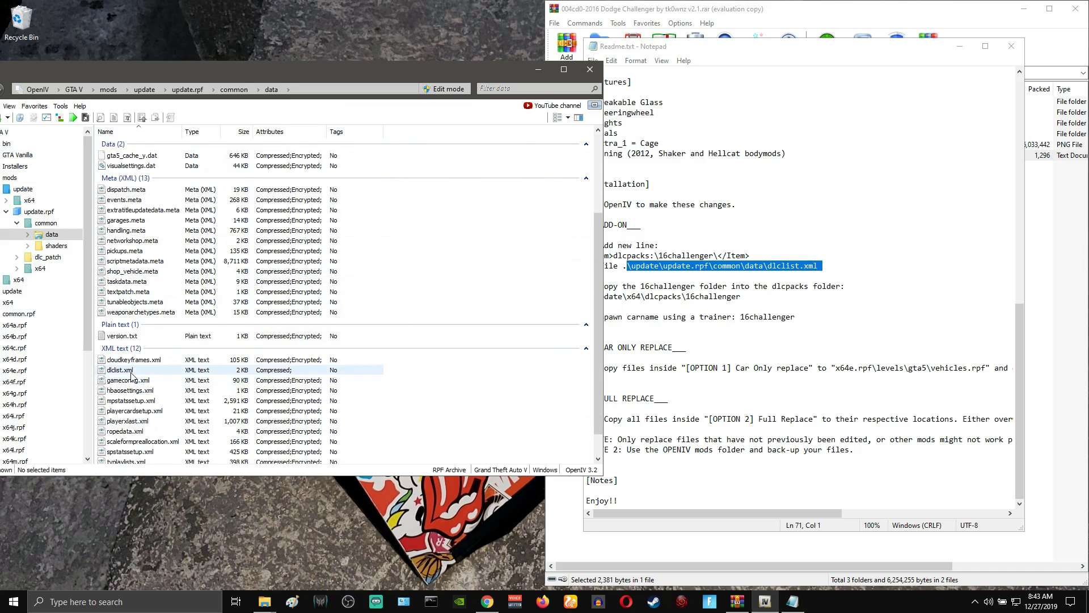
{"action": "left_click", "coordinate": [129, 370]}
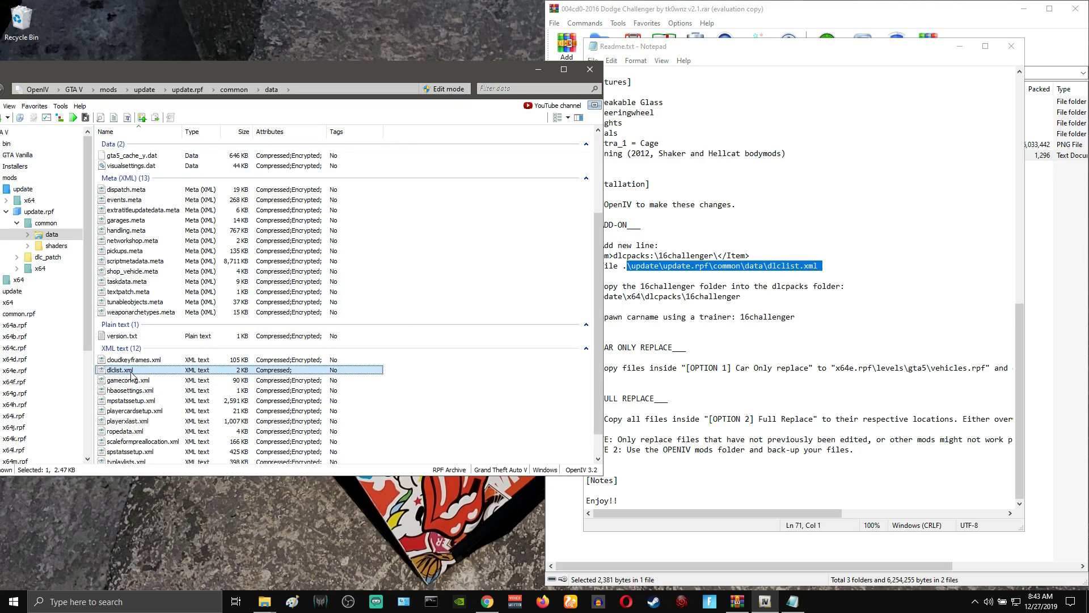
{"action": "right_click", "coordinate": [129, 373]}
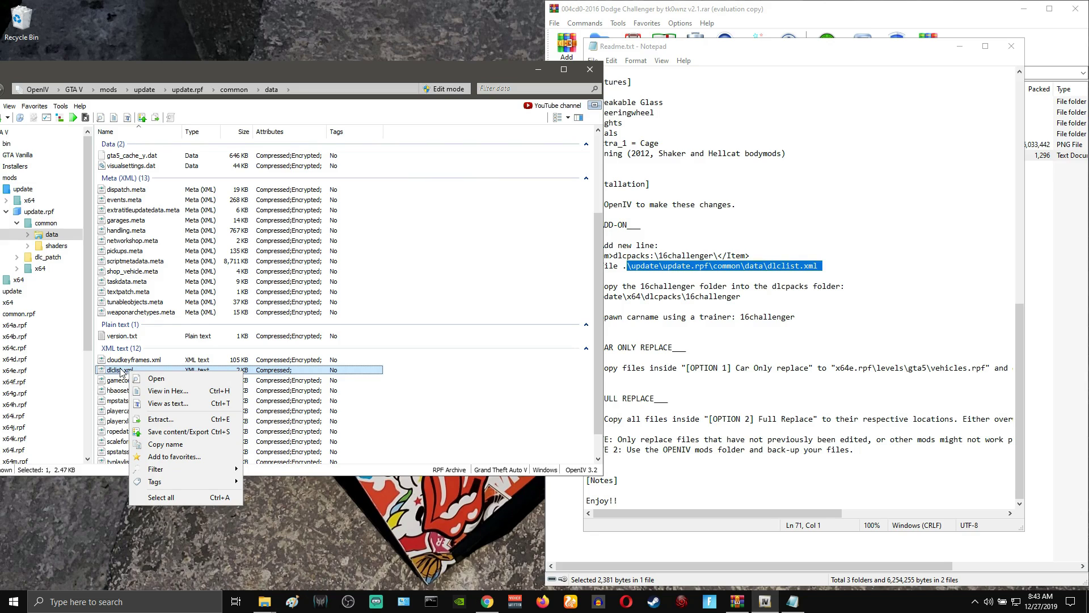
{"action": "double_click", "coordinate": [120, 372]}
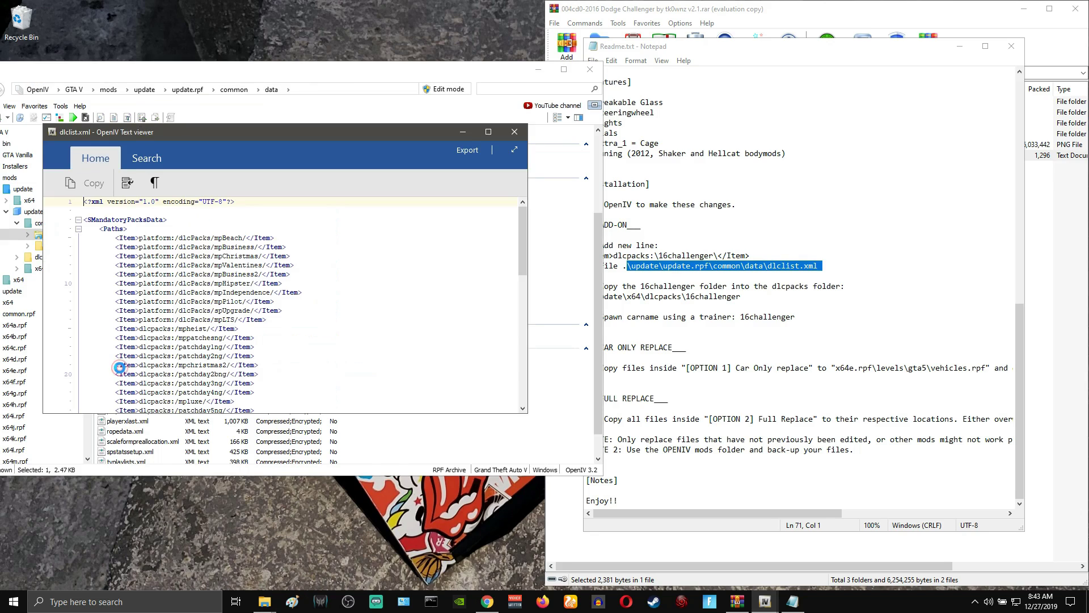
{"action": "left_click", "coordinate": [515, 132]}
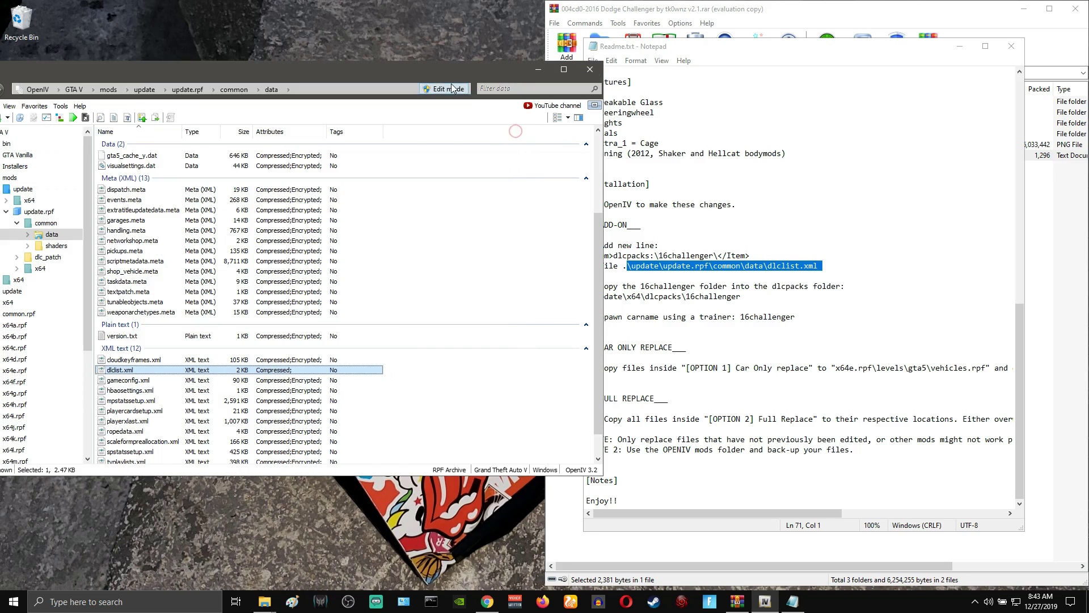
Step: Enable Edit mode in OpenIV and open dlclist.xml for editing
{"action": "left_click", "coordinate": [446, 89]}
{"action": "key", "text": "Return"}
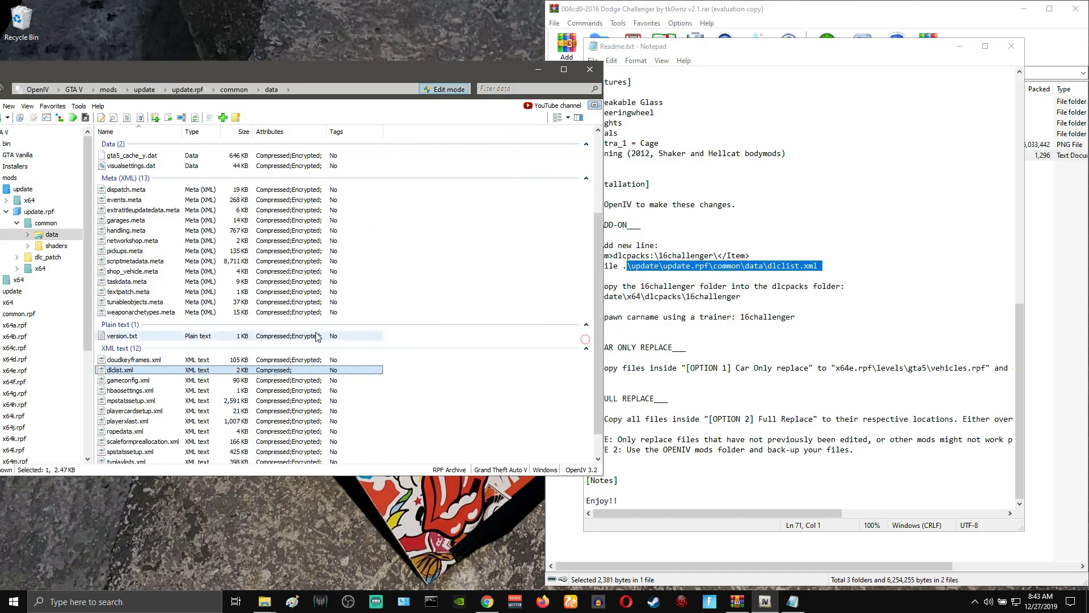
{"action": "right_click", "coordinate": [126, 368]}
{"action": "left_click", "coordinate": [155, 391]}
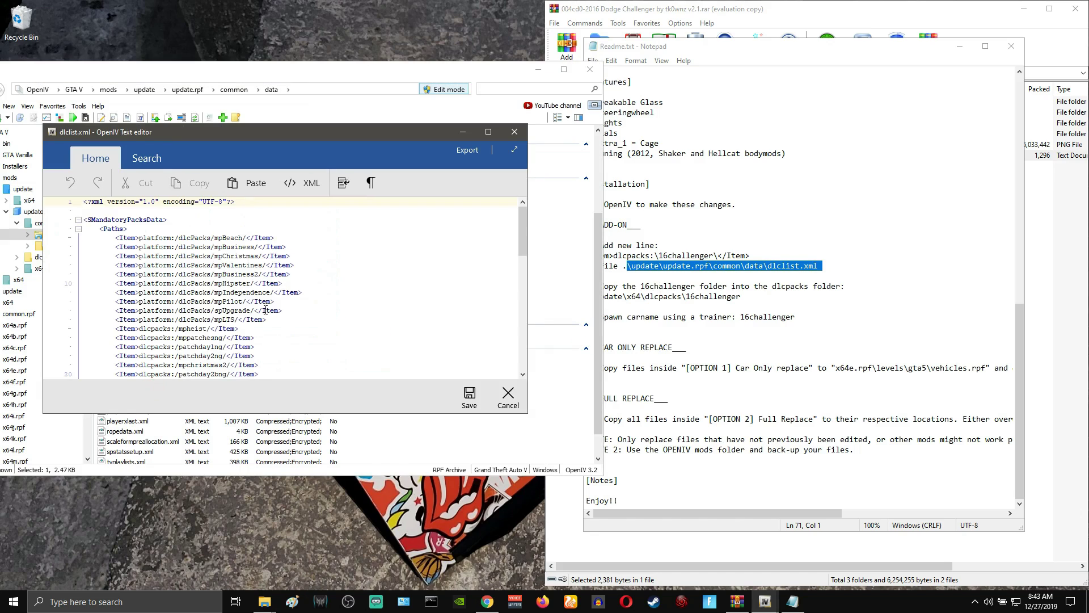
Step: Insert <Item>dlcpacks:\16challenger\</Item> on a new line below the mpheist3 entry, save dlclist.xml and leave Edit mode
{"action": "scroll", "coordinate": [268, 327], "scroll_direction": "down", "scroll_amount": 15}
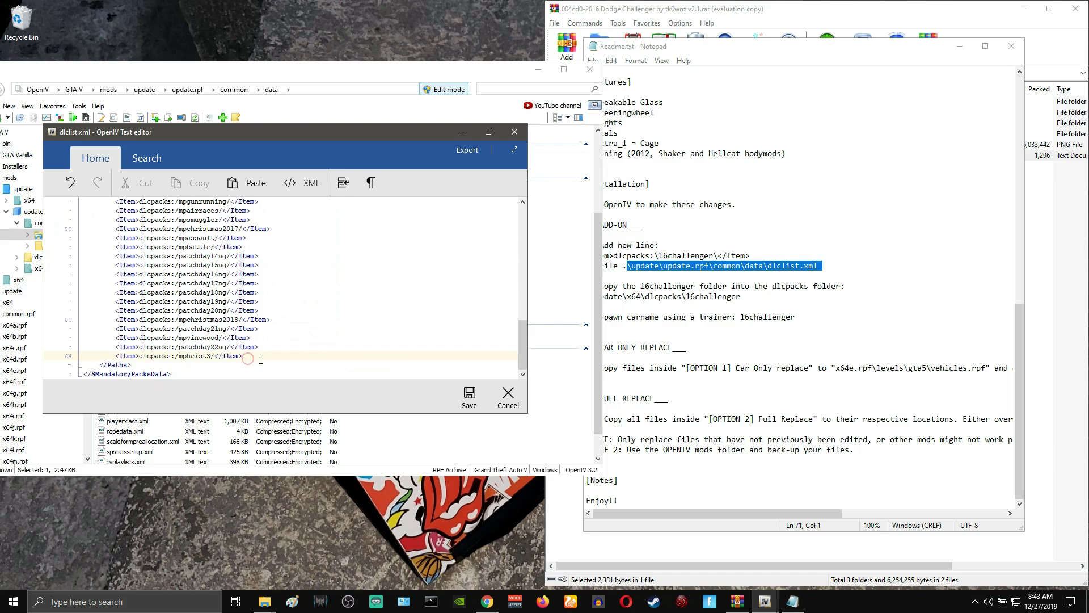
{"action": "key", "text": "Return"}
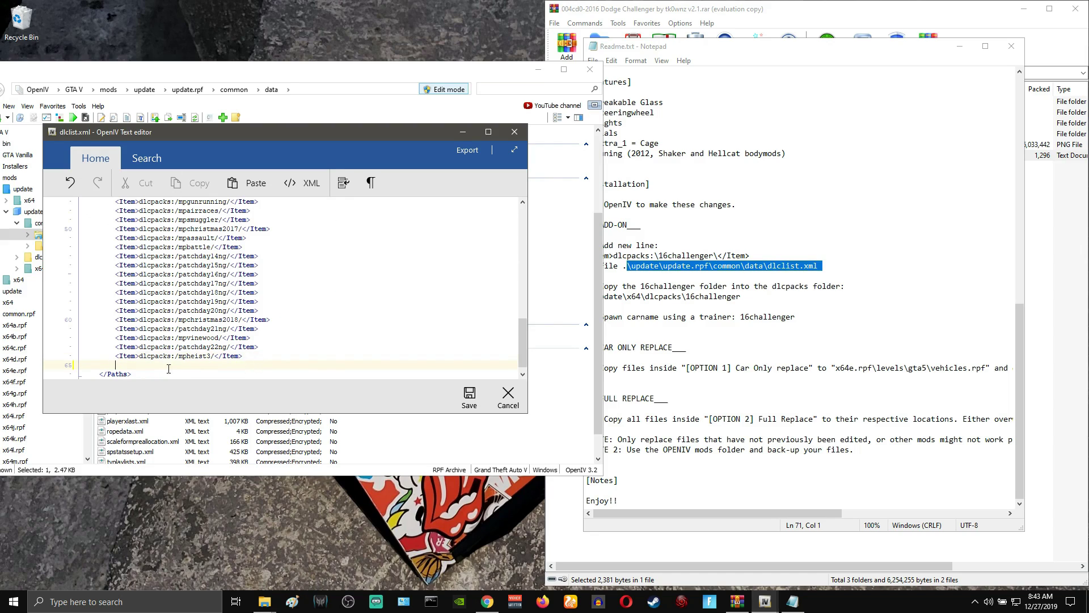
{"action": "right_click", "coordinate": [168, 369]}
{"action": "left_click", "coordinate": [188, 398]}
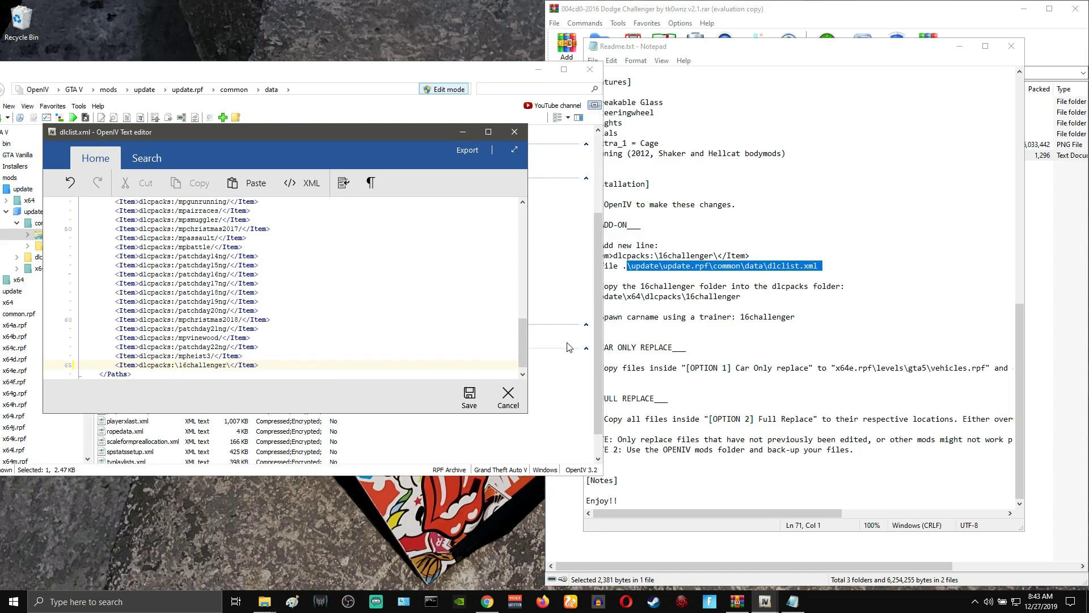
{"action": "left_click", "coordinate": [469, 395]}
{"action": "left_click", "coordinate": [427, 88]}
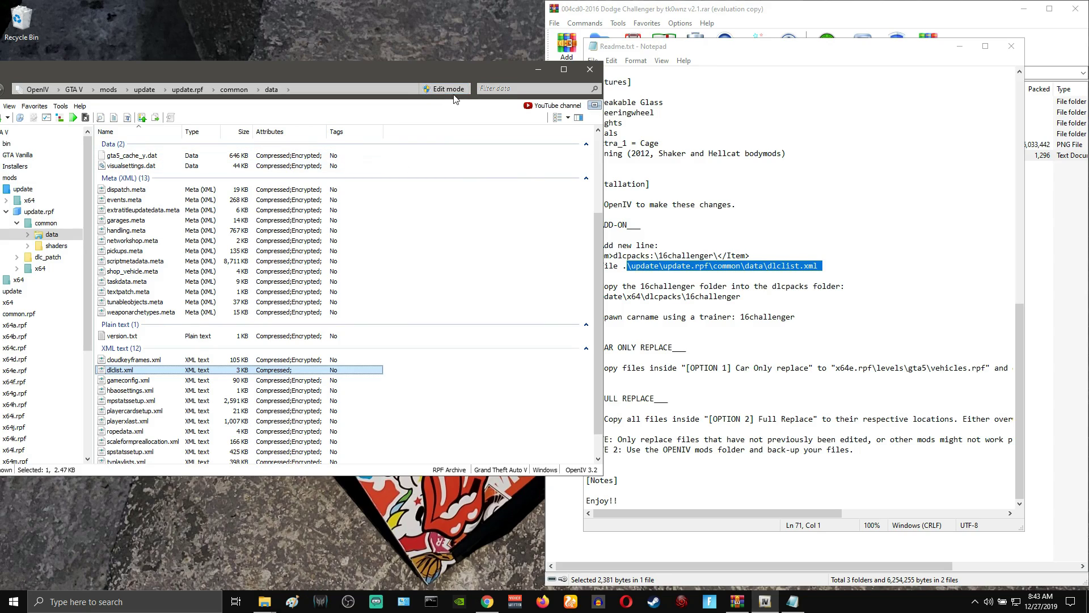
Step: Check the readme's second add-on instruction and go back to the mods folder in OpenIV
{"action": "left_click", "coordinate": [606, 291]}
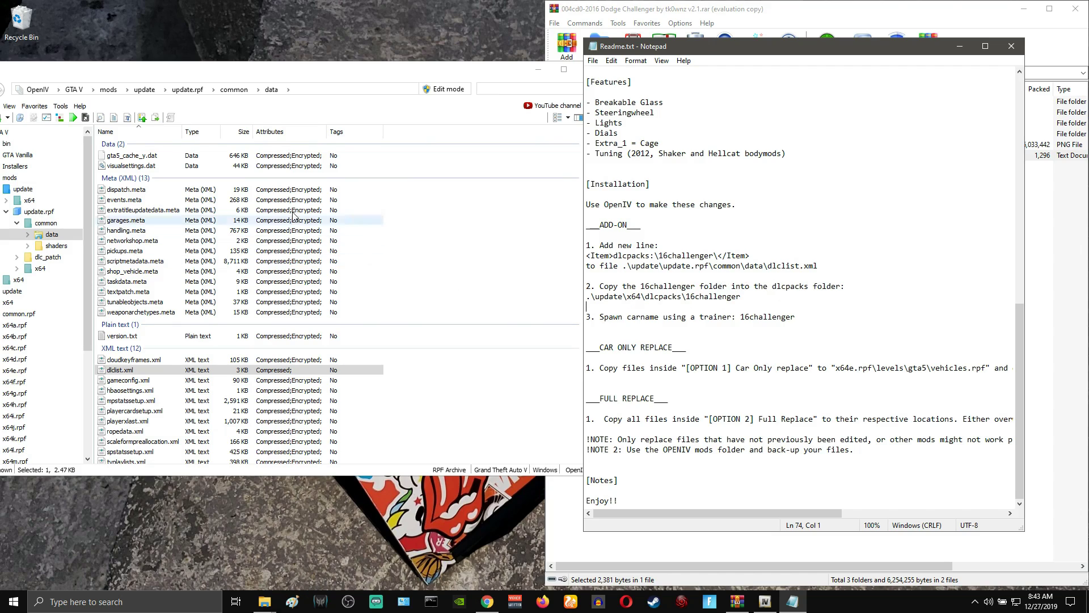
{"action": "left_click_drag", "start_coordinate": [36, 92], "coordinate": [109, 89]}
{"action": "left_click", "coordinate": [50, 85]}
{"action": "left_click", "coordinate": [50, 85]}
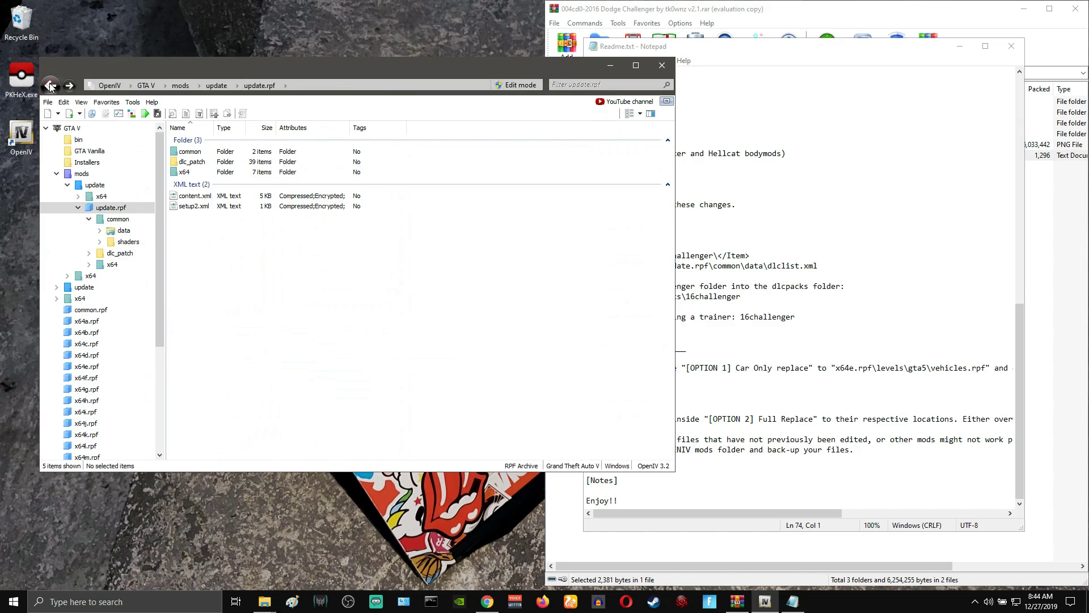
{"action": "left_click", "coordinate": [50, 85]}
{"action": "left_click", "coordinate": [50, 85]}
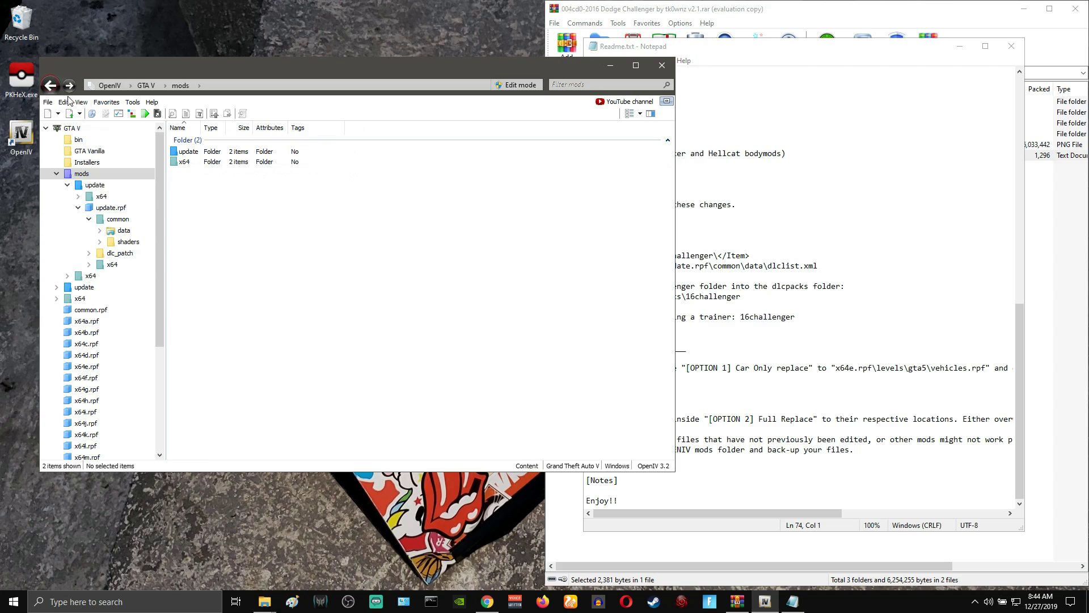
Step: Open update\x64\dlcpacks inside the mods folder, following the path given in the readme
{"action": "double_click", "coordinate": [183, 153]}
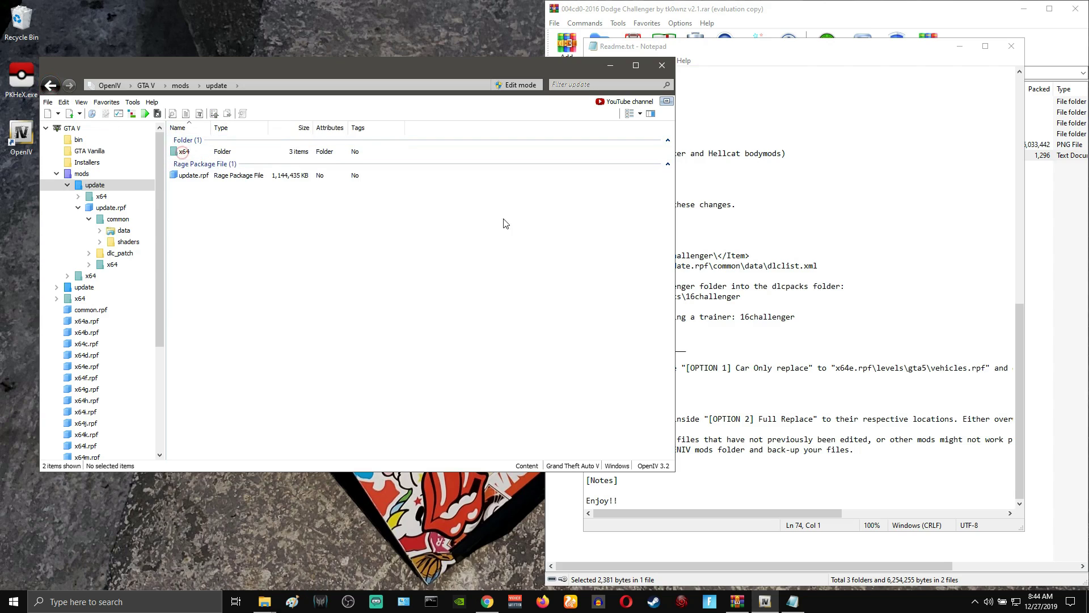
{"action": "left_click", "coordinate": [854, 217]}
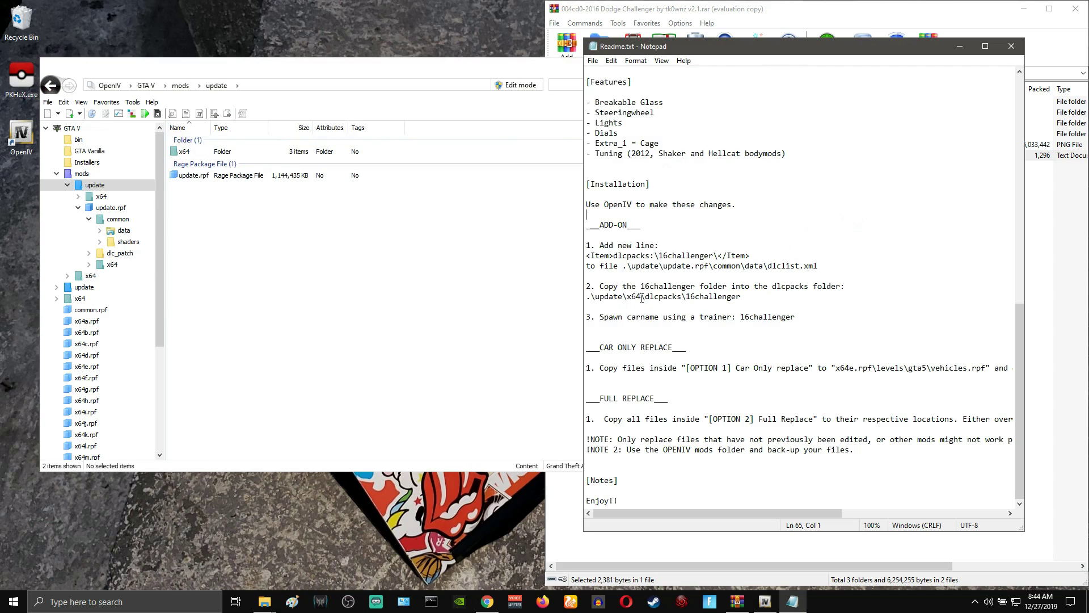
{"action": "double_click", "coordinate": [185, 151]}
{"action": "left_click", "coordinate": [809, 272]}
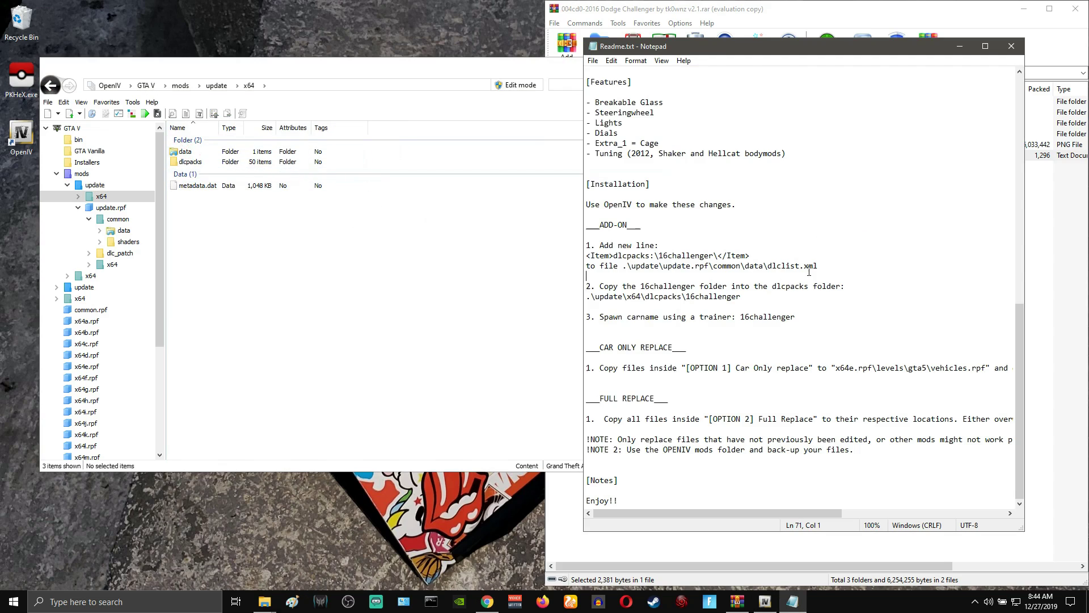
{"action": "double_click", "coordinate": [197, 162]}
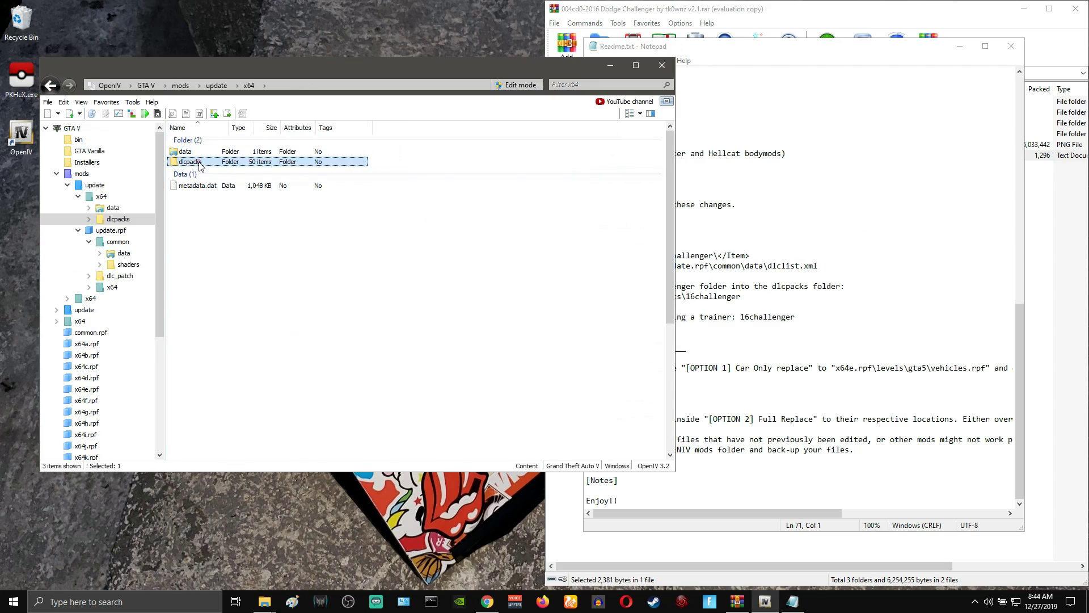
{"action": "left_click", "coordinate": [775, 243]}
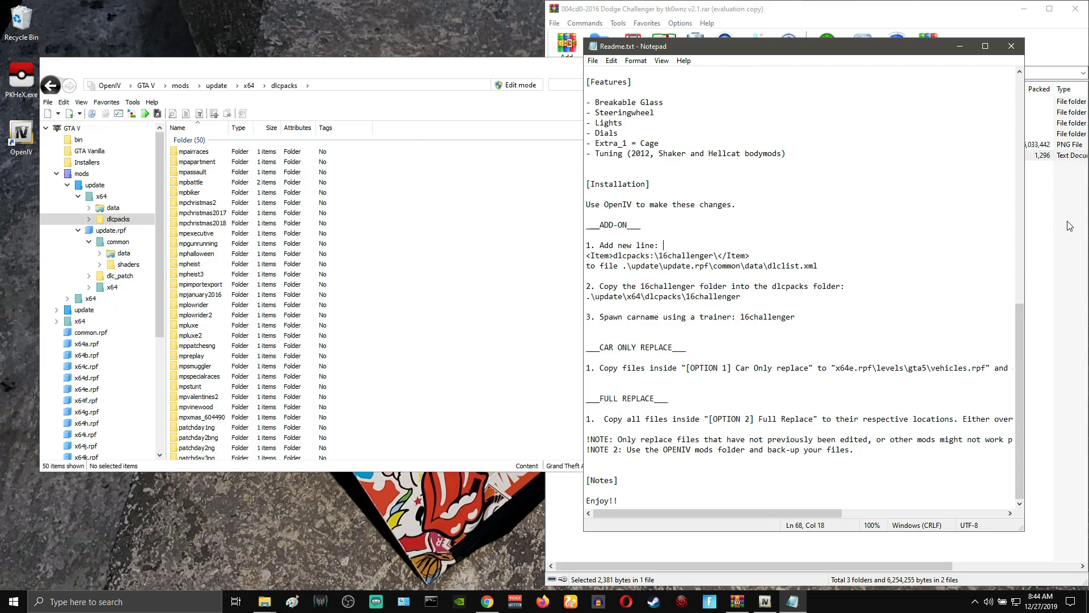
Step: Switch to the Challenger archive in WinRAR and locate the 16challenger folder under _Addon\update\x64\dlcpacks
{"action": "left_click", "coordinate": [737, 601]}
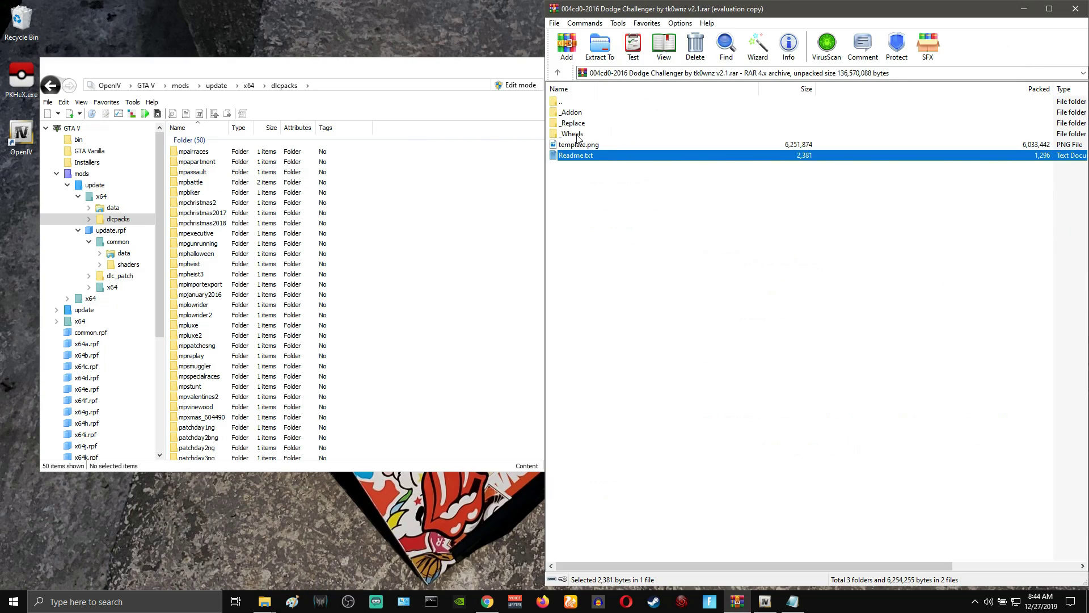
{"action": "double_click", "coordinate": [570, 112]}
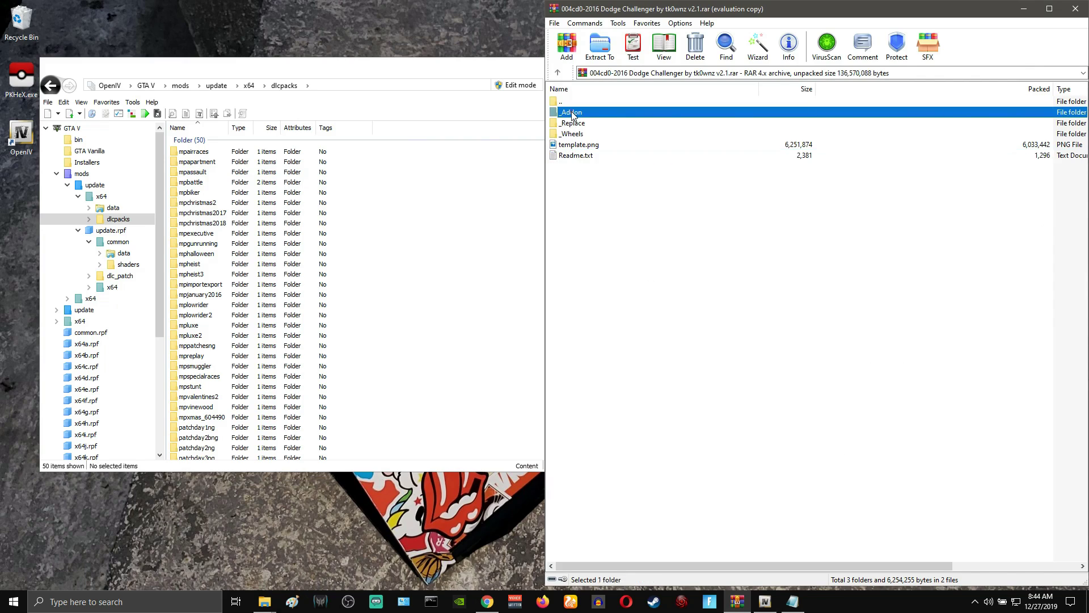
{"action": "double_click", "coordinate": [569, 113]}
{"action": "double_click", "coordinate": [565, 112]}
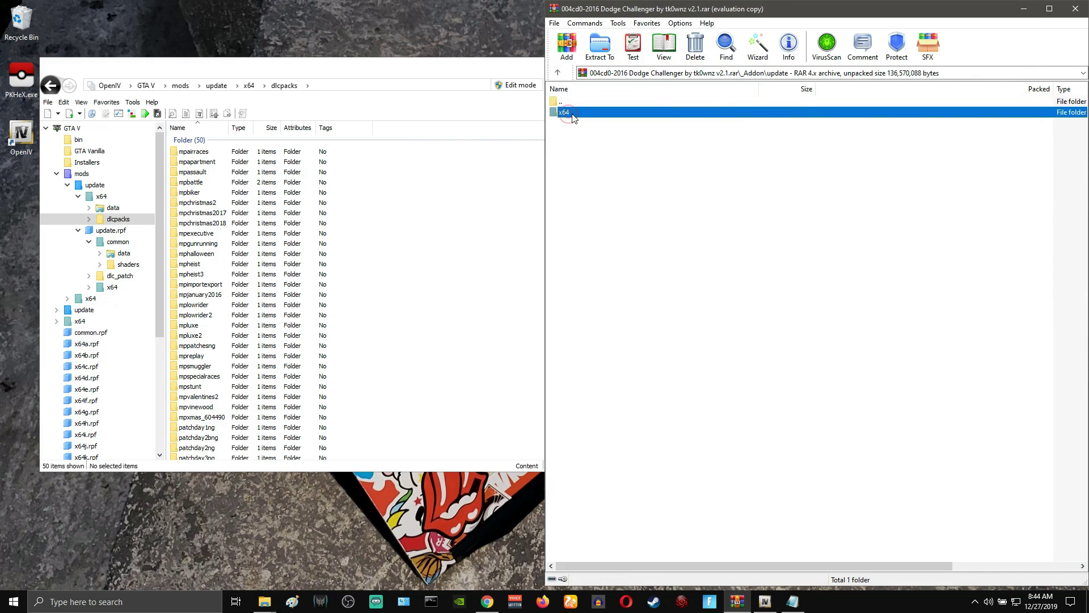
{"action": "double_click", "coordinate": [568, 112]}
{"action": "left_click_drag", "start_coordinate": [601, 113], "coordinate": [575, 112]}
{"action": "right_click", "coordinate": [584, 114]}
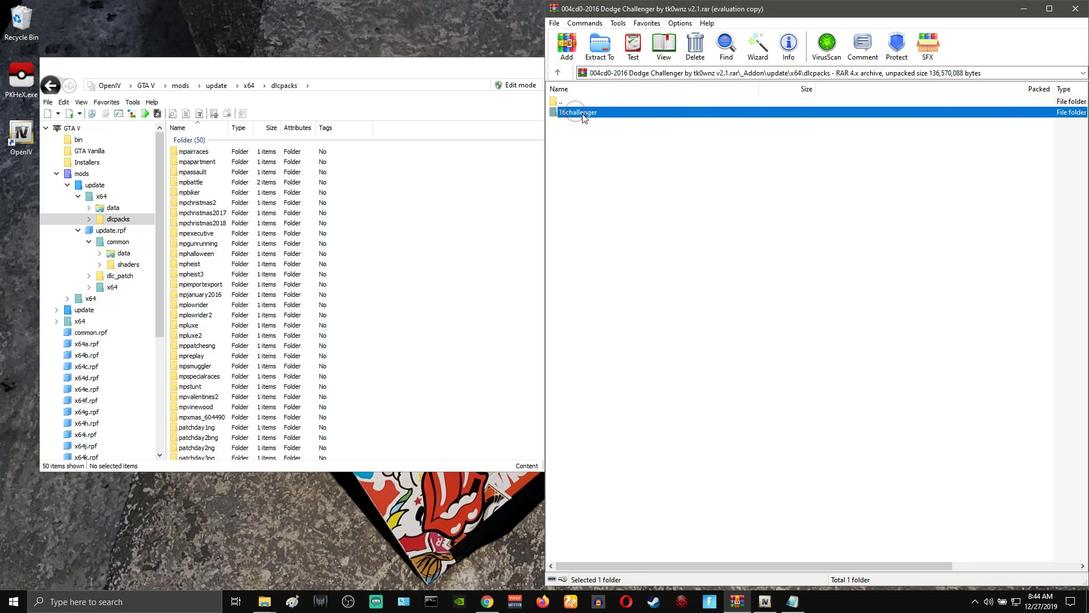
Step: Create a new folder on the desktop, extract everything from the root of the Challenger archive into it, and close WinRAR
{"action": "left_click", "coordinate": [560, 72]}
{"action": "left_click", "coordinate": [560, 72]}
{"action": "left_click", "coordinate": [559, 72]}
{"action": "left_click", "coordinate": [559, 72]}
{"action": "right_click", "coordinate": [445, 29]}
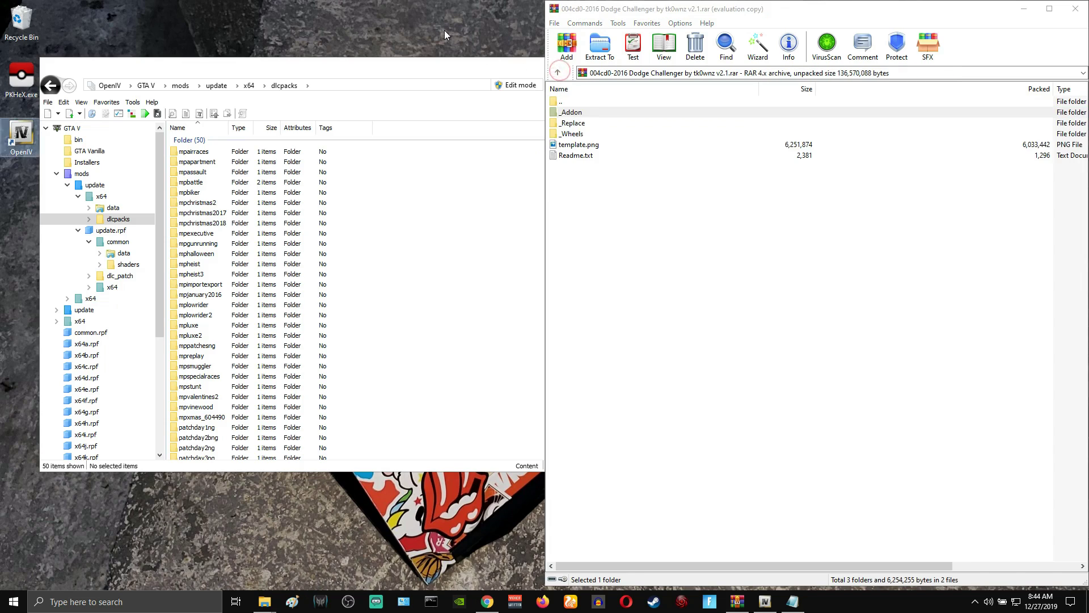
{"action": "mouse_move", "coordinate": [507, 155]}
{"action": "left_click", "coordinate": [608, 154]}
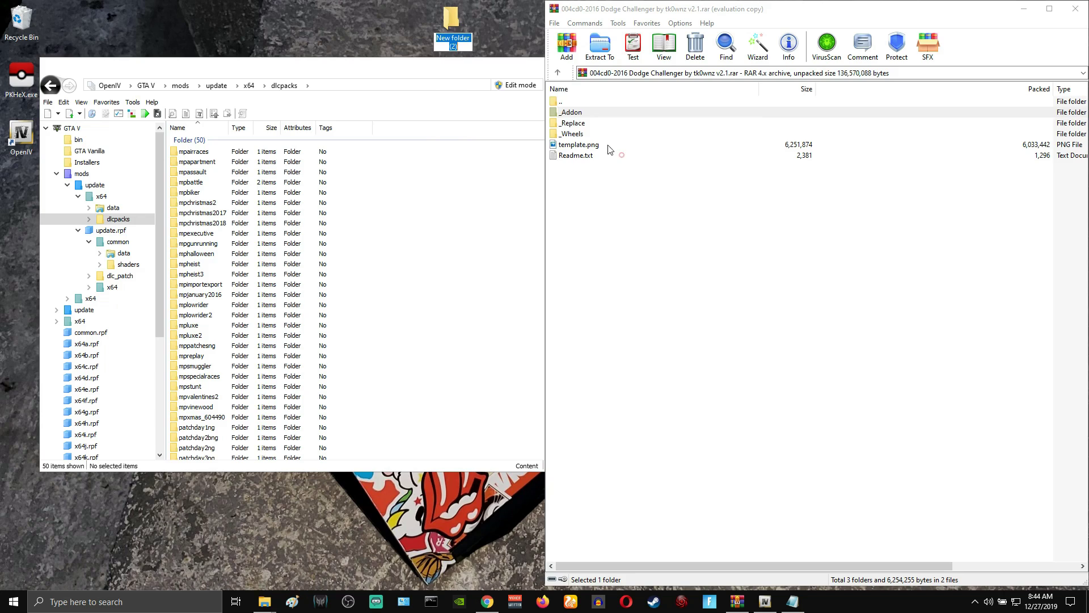
{"action": "left_click_drag", "start_coordinate": [569, 170], "coordinate": [451, 29]}
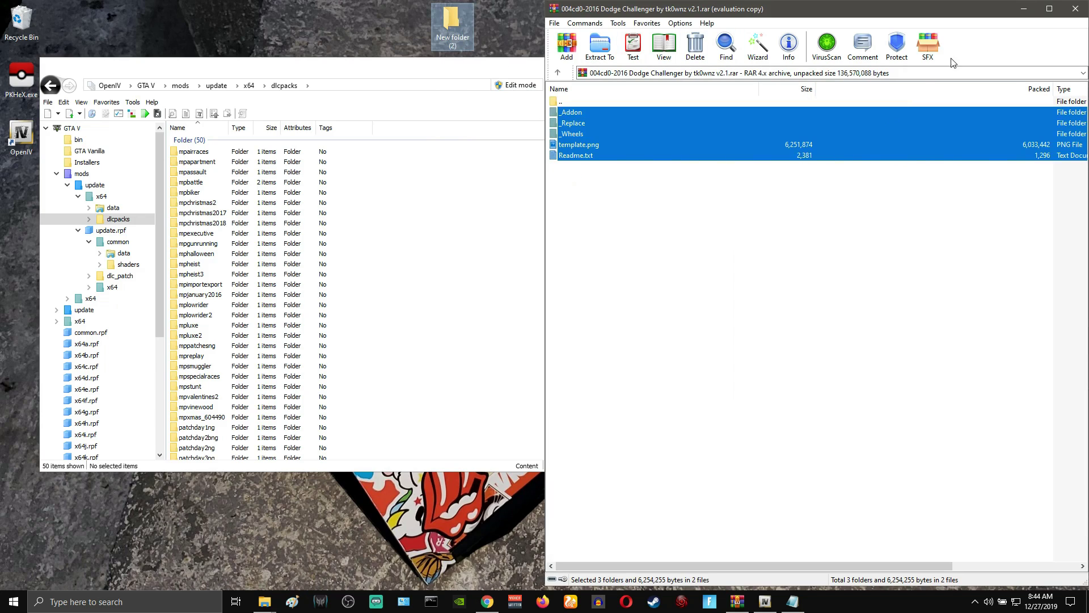
{"action": "left_click", "coordinate": [1082, 15]}
Step: Open the extracted files in New folder (2) beside OpenIV and select the 16challenger folder in _Addon\update\x64\dlcpacks
{"action": "double_click", "coordinate": [452, 23]}
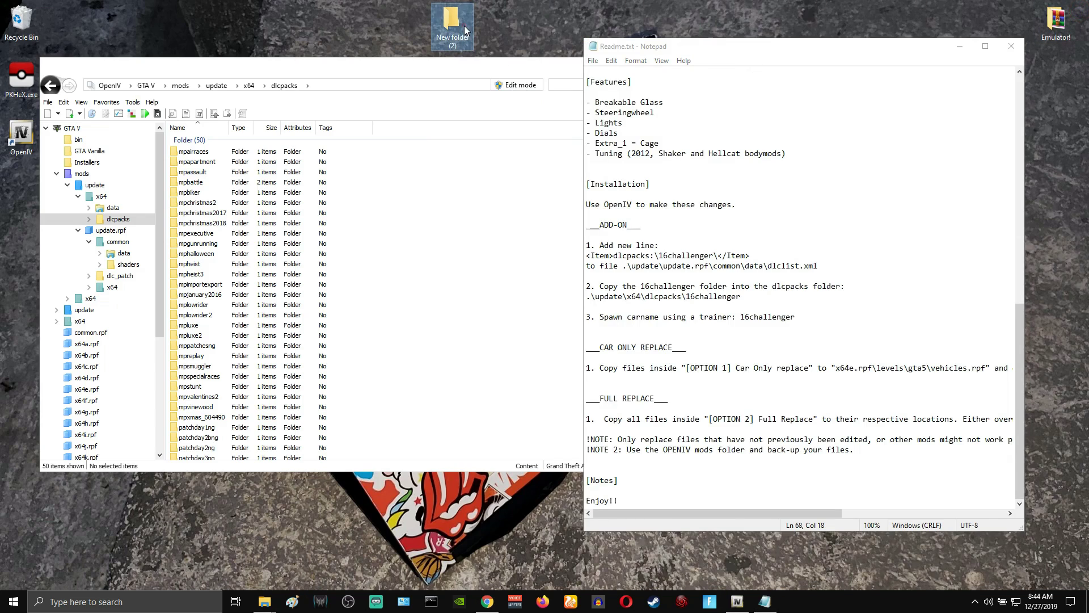
{"action": "left_click_drag", "start_coordinate": [415, 53], "coordinate": [1088, 62]}
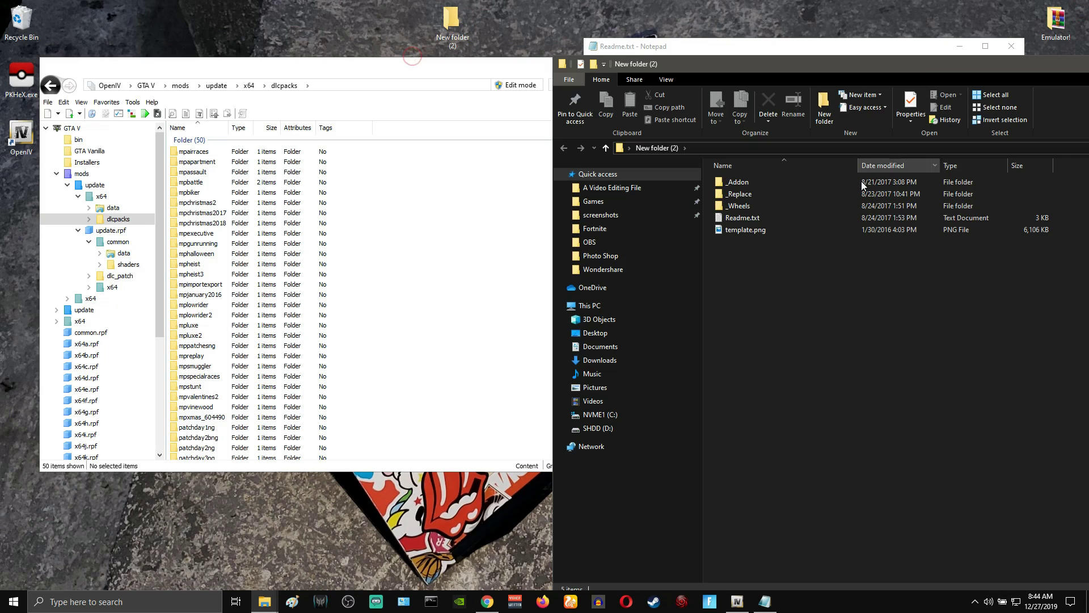
{"action": "left_click", "coordinate": [748, 185]}
{"action": "double_click", "coordinate": [747, 184]}
{"action": "double_click", "coordinate": [740, 181]}
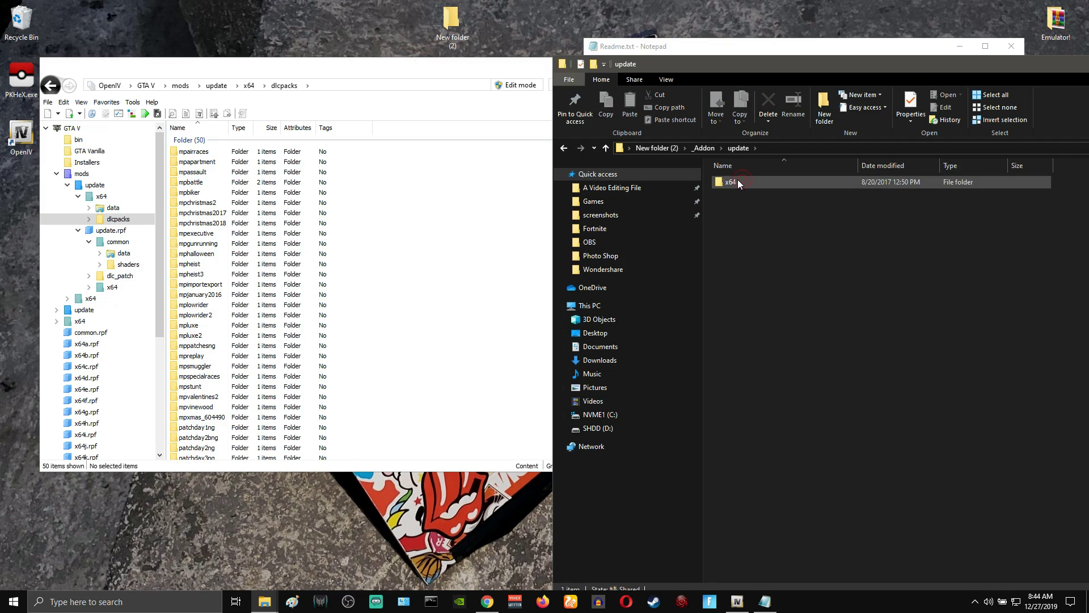
{"action": "double_click", "coordinate": [738, 181]}
{"action": "double_click", "coordinate": [741, 182]}
{"action": "mouse_move", "coordinate": [745, 182]}
{"action": "left_mouse_down"}
{"action": "mouse_move", "coordinate": [624, 253]}
{"action": "mouse_move", "coordinate": [396, 243]}
{"action": "mouse_move", "coordinate": [672, 182]}
{"action": "mouse_move", "coordinate": [441, 208]}
{"action": "mouse_move", "coordinate": [731, 170]}
{"action": "mouse_move", "coordinate": [754, 186]}
{"action": "mouse_move", "coordinate": [745, 180]}
{"action": "left_mouse_up"}
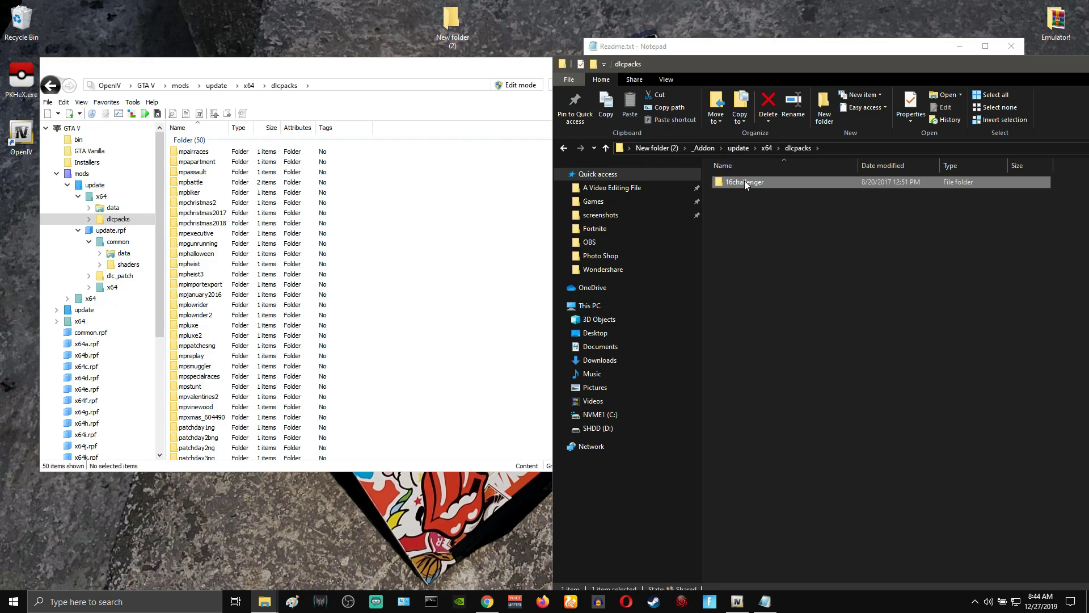
Step: In OpenIV's Edit mode, copy the 16challenger folder into mods\update\x64\dlcpacks, then leave Edit mode and close the extracted folder's window
{"action": "left_click", "coordinate": [516, 85]}
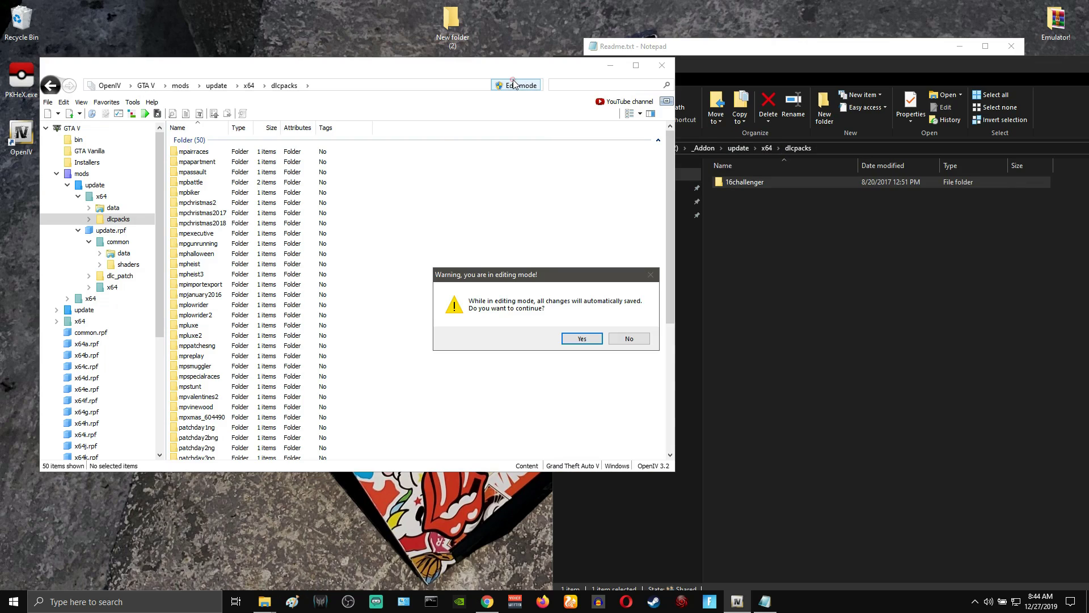
{"action": "left_click", "coordinate": [582, 339]}
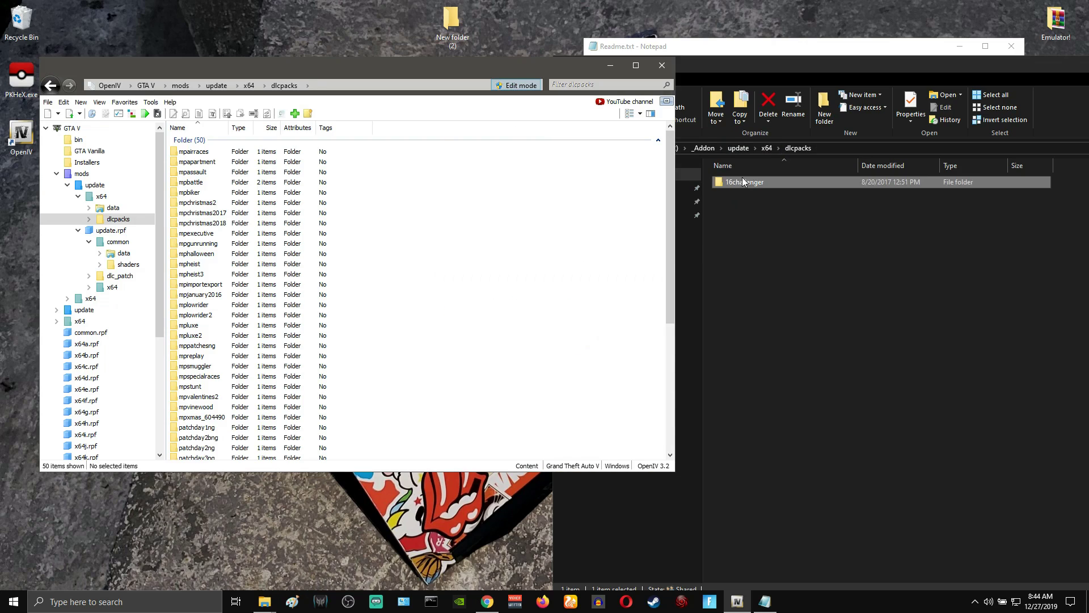
{"action": "left_click_drag", "start_coordinate": [738, 182], "coordinate": [463, 237]}
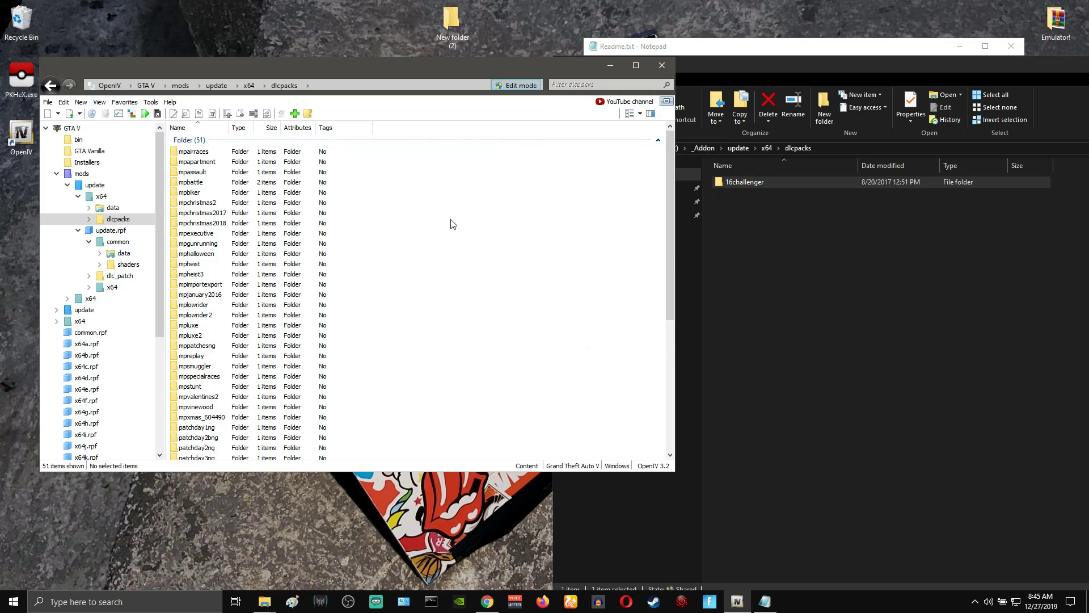
{"action": "scroll", "coordinate": [450, 225], "scroll_direction": "down", "scroll_amount": 7}
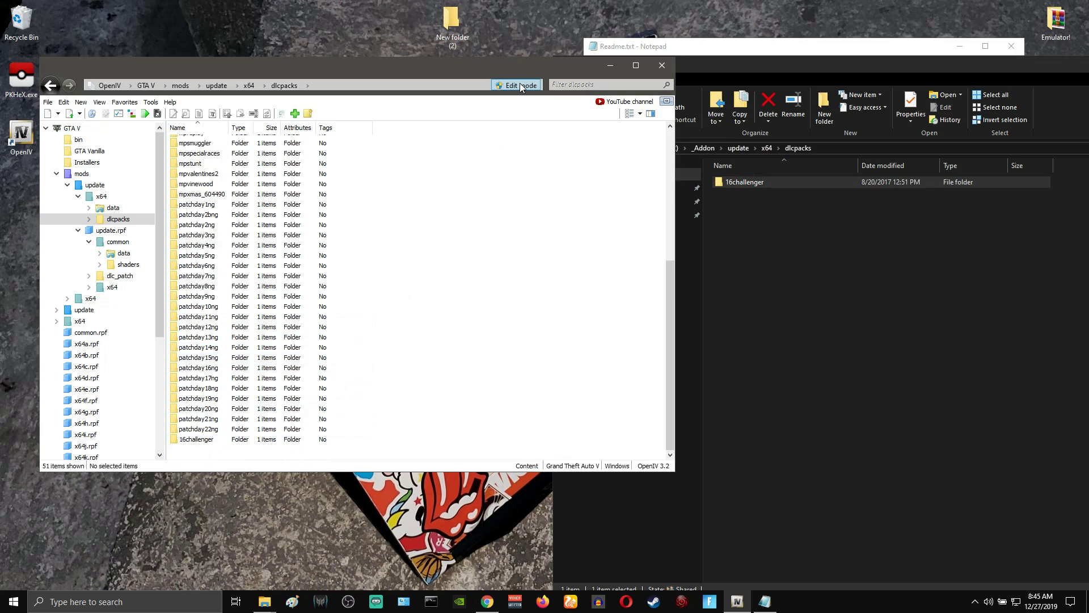
{"action": "left_click", "coordinate": [520, 84]}
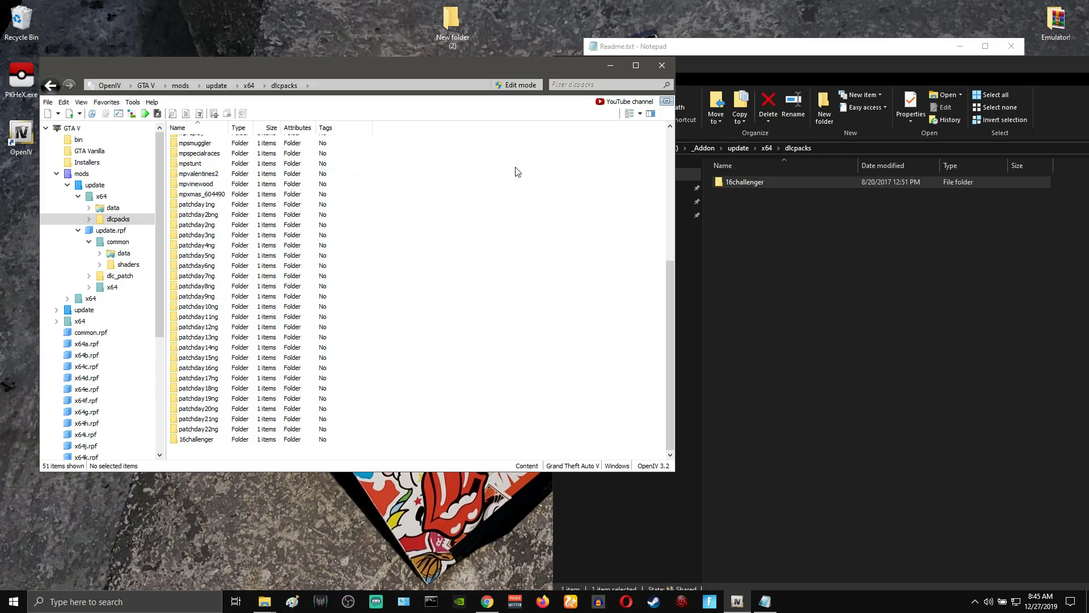
{"action": "left_click", "coordinate": [770, 242]}
{"action": "left_click_drag", "start_coordinate": [869, 67], "coordinate": [365, 76]}
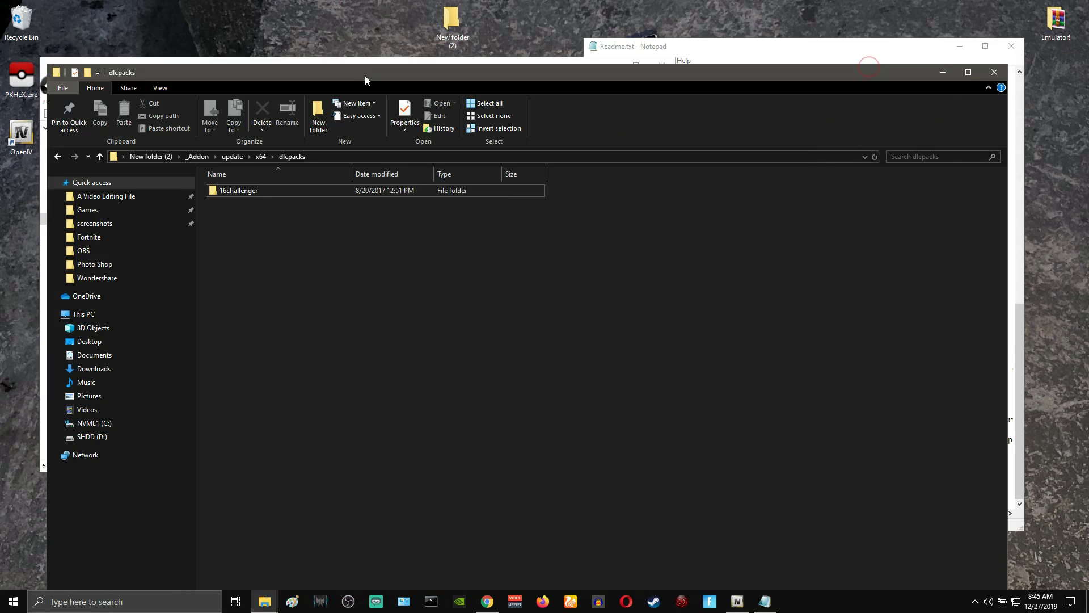
{"action": "left_click", "coordinate": [997, 71]}
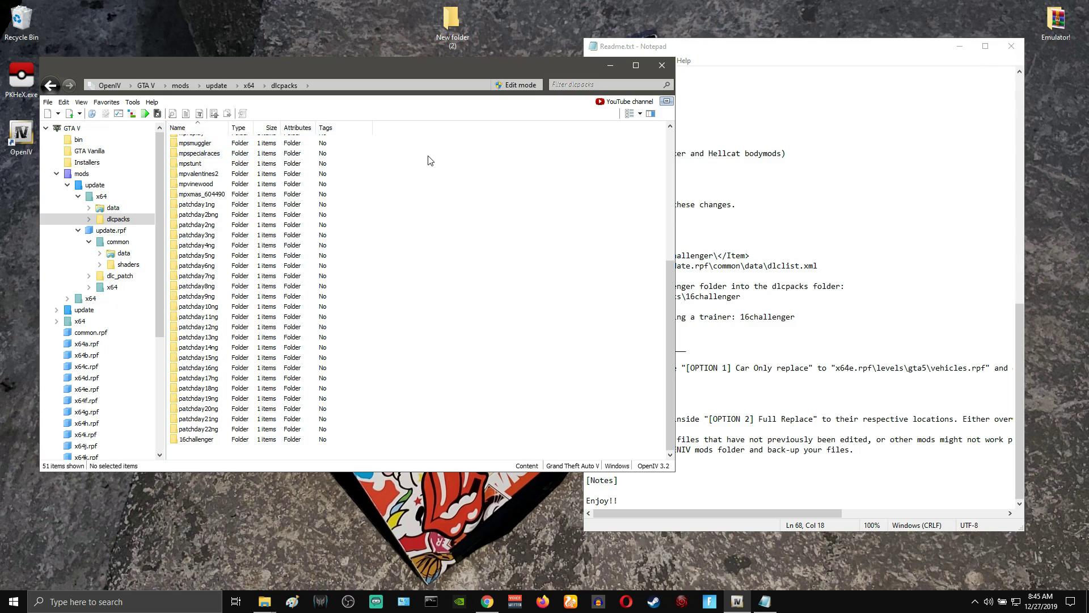
Step: Check the ASI Loader, OpenIV.ASI and openCamera status in OpenIV's ASI Manager, then close OpenIV and the readme
{"action": "left_click", "coordinate": [119, 114]}
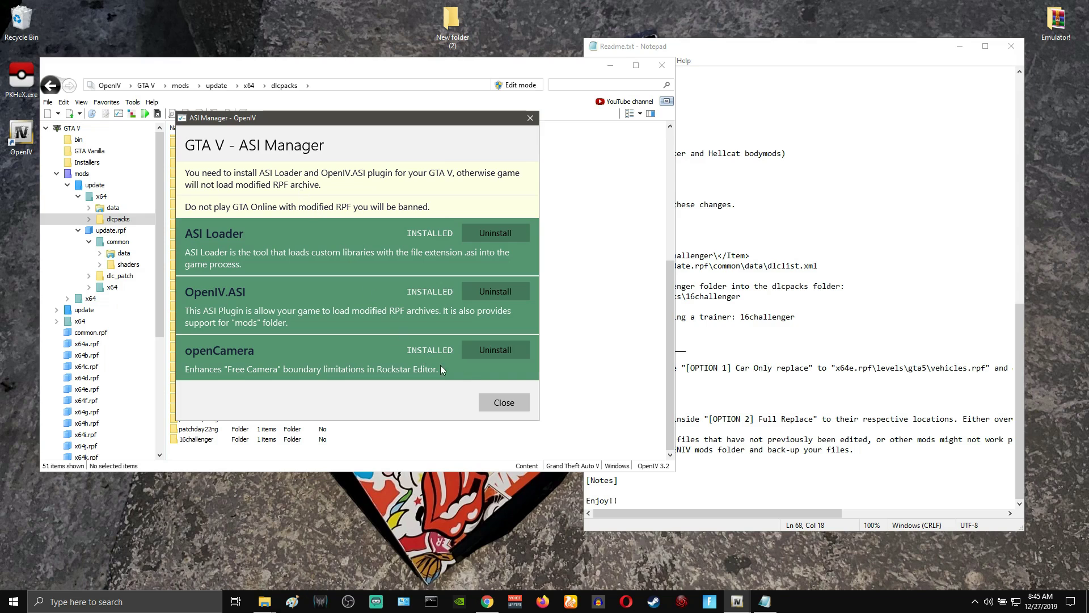
{"action": "left_click", "coordinate": [500, 405]}
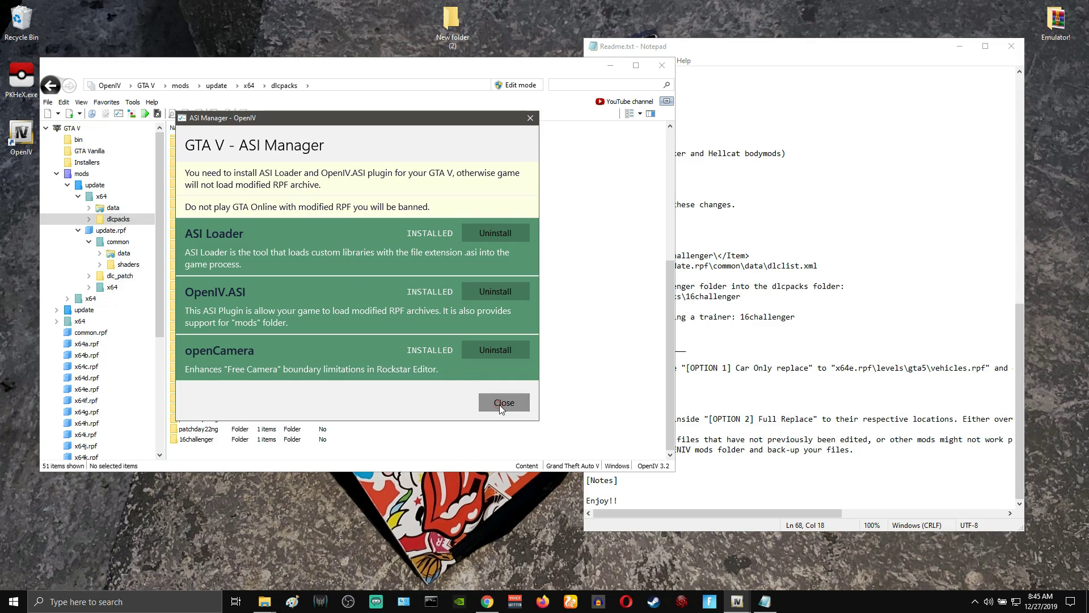
{"action": "left_click", "coordinate": [663, 67]}
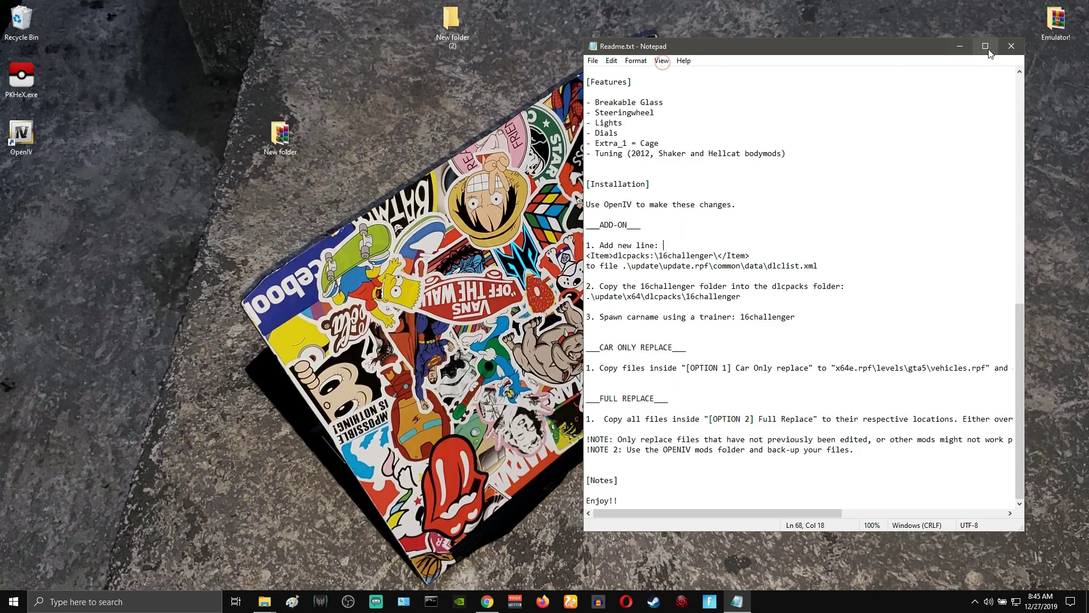
{"action": "left_click", "coordinate": [1011, 46]}
Step: Move the desktop's New folder next to New folder (2) and refresh the desktop
{"action": "left_click_drag", "start_coordinate": [279, 136], "coordinate": [497, 24]}
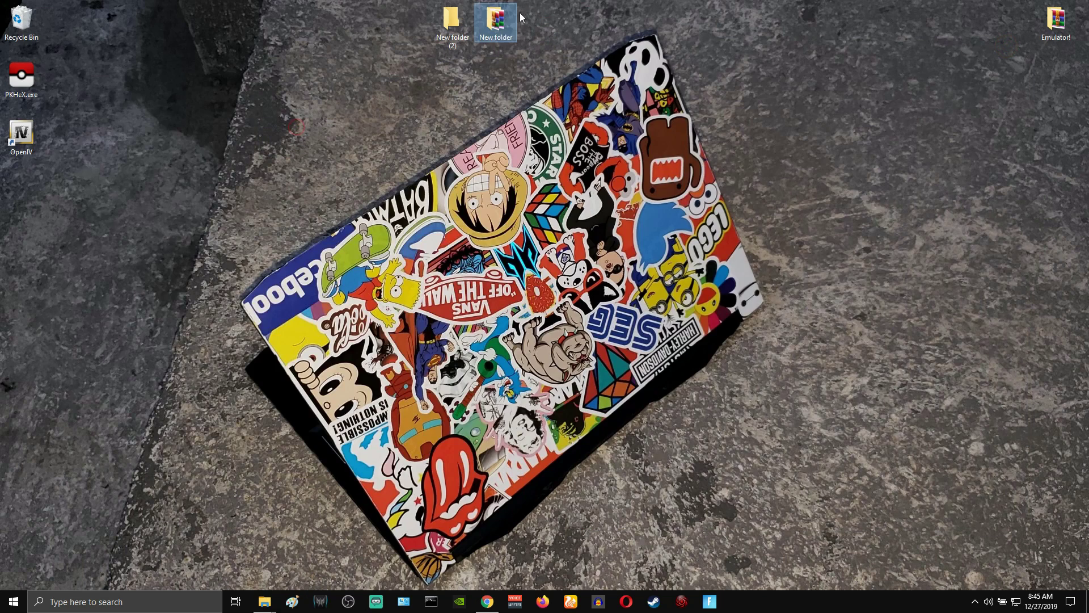
{"action": "right_click", "coordinate": [395, 140]}
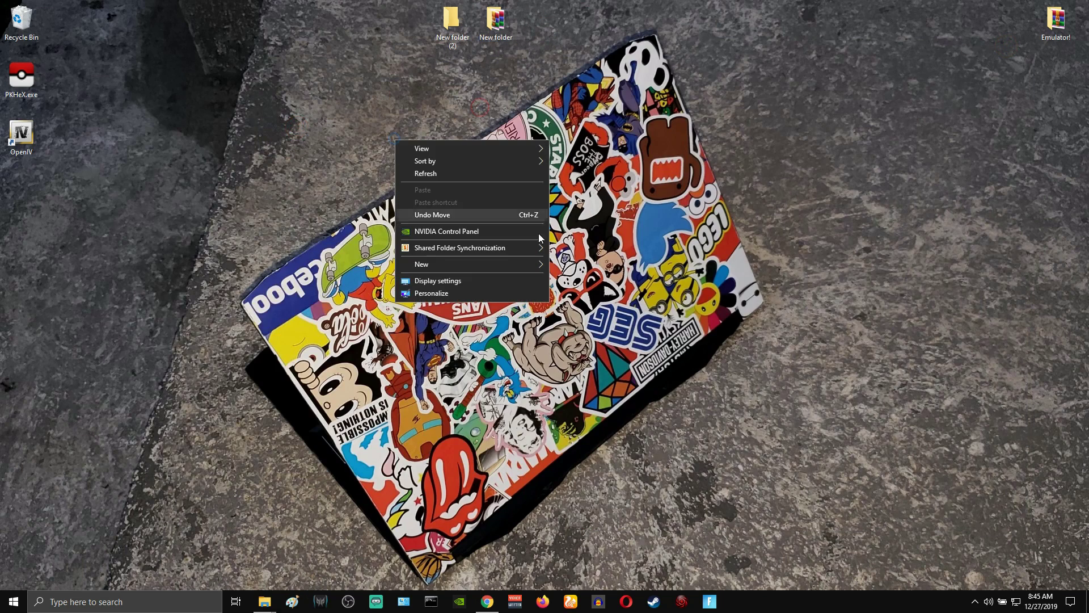
{"action": "left_click", "coordinate": [438, 173]}
Step: Switch to Steam and launch Grand Theft Auto V from the library
{"action": "left_click", "coordinate": [653, 601]}
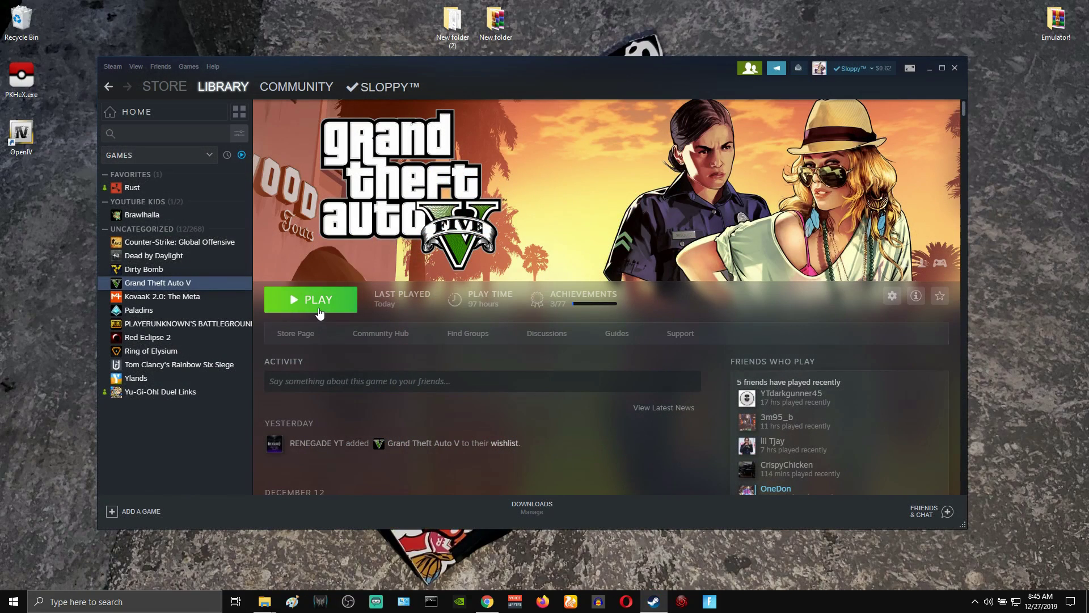
{"action": "left_click", "coordinate": [316, 308]}
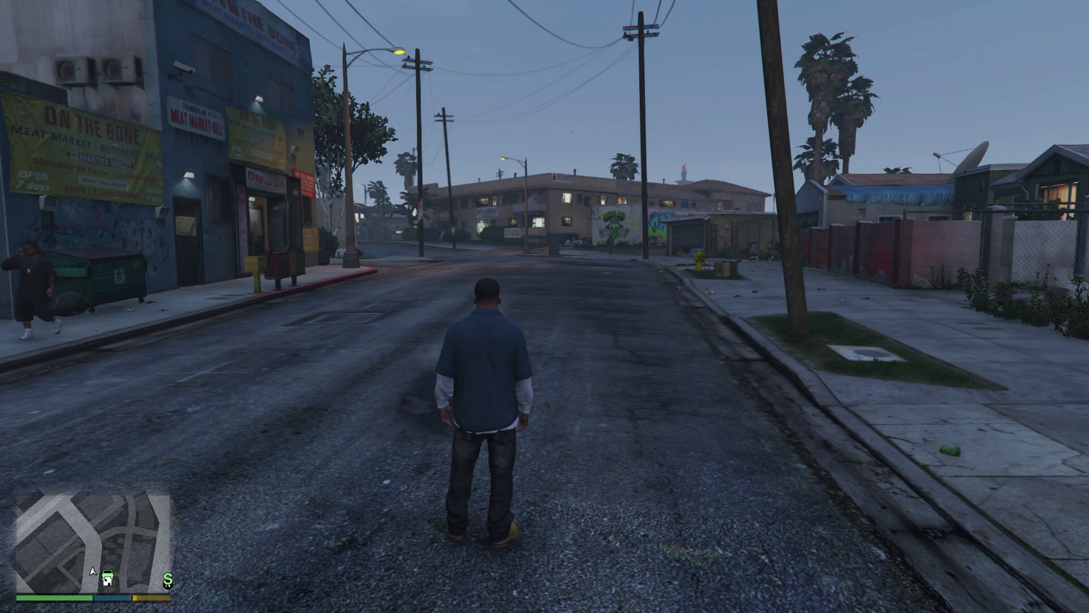
Step: Bring up Simple Trainer in the game and go to Vehicle Spawning
{"action": "key", "text": "F3"}
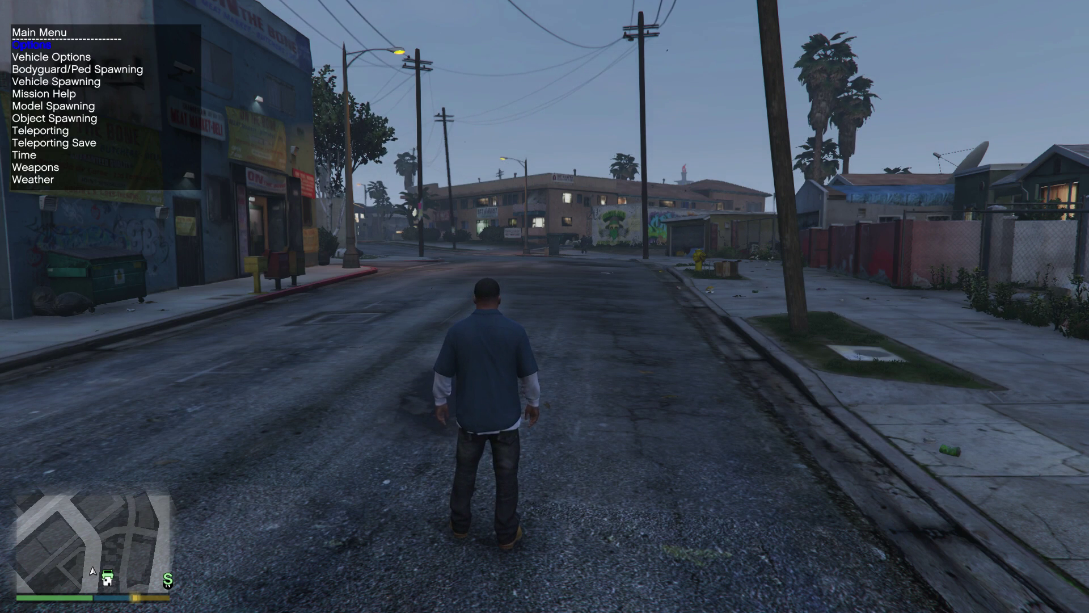
{"action": "key", "text": "Down"}
{"action": "key", "text": "Down"}
{"action": "key", "text": "Down"}
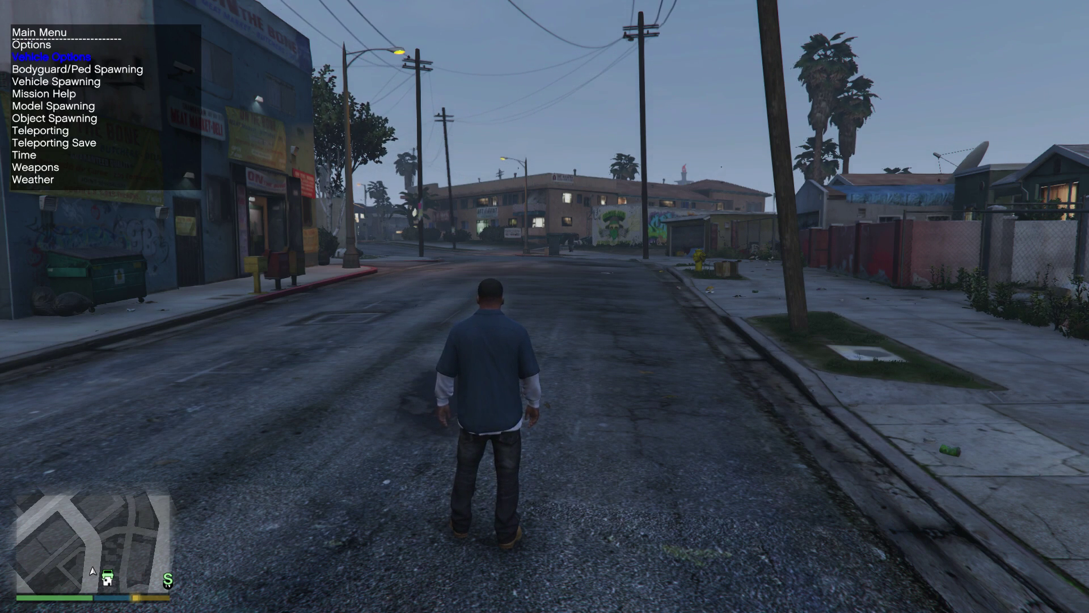
{"action": "key", "text": "Return"}
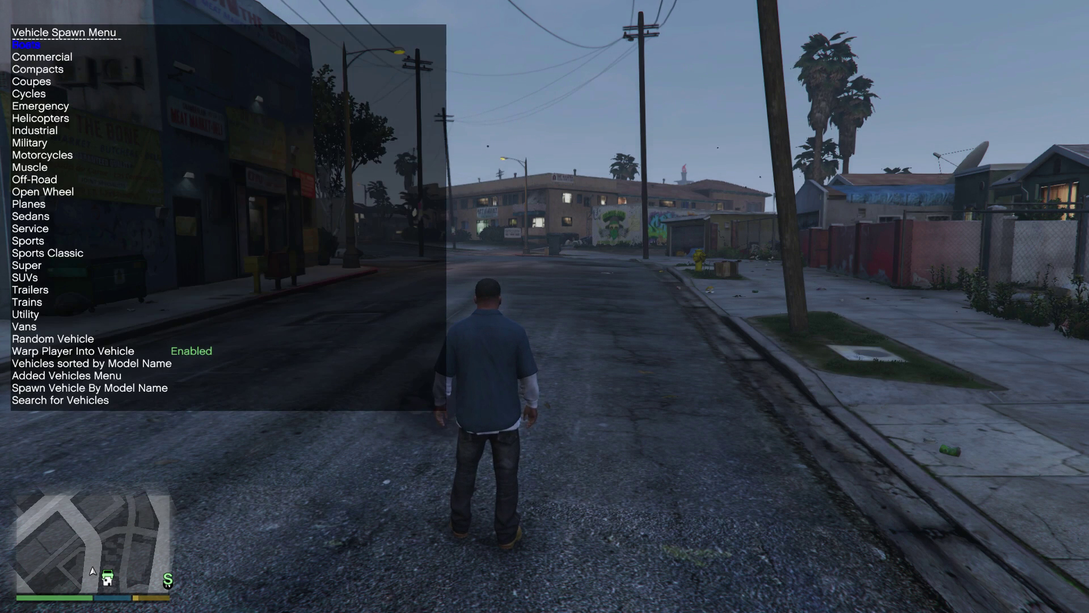
Step: Spawn the vehicle with model name 16CHALLENGER using Spawn Vehicle By Model Name, then exit the trainer
{"action": "key", "text": "Down"}
{"action": "key", "text": "Down"}
{"action": "key", "text": "Down"}
{"action": "key", "text": "Down"}
{"action": "key", "text": "Down"}
{"action": "key", "text": "Down"}
{"action": "key", "text": "Down"}
{"action": "key", "text": "Down"}
{"action": "key", "text": "Down"}
{"action": "key", "text": "Down"}
{"action": "key", "text": "Down"}
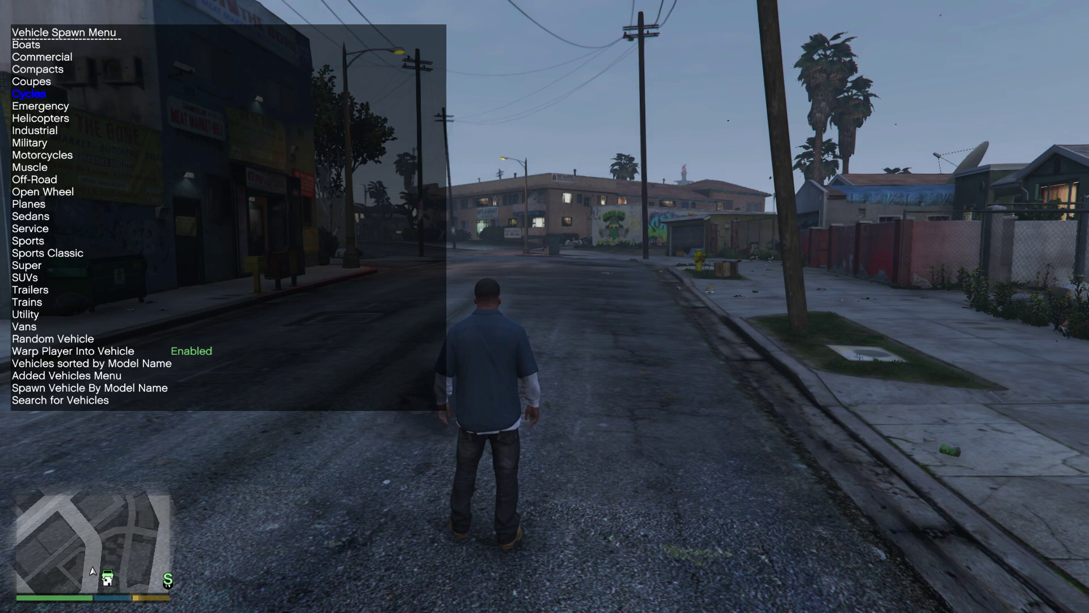
{"action": "key", "text": "Down"}
{"action": "key", "text": "Down"}
{"action": "key", "text": "Down"}
{"action": "key", "text": "Down"}
{"action": "key", "text": "Down"}
{"action": "key", "text": "Down"}
{"action": "key", "text": "Down"}
{"action": "key", "text": "Down"}
{"action": "key", "text": "Down"}
{"action": "key", "text": "Down"}
{"action": "key", "text": "Down"}
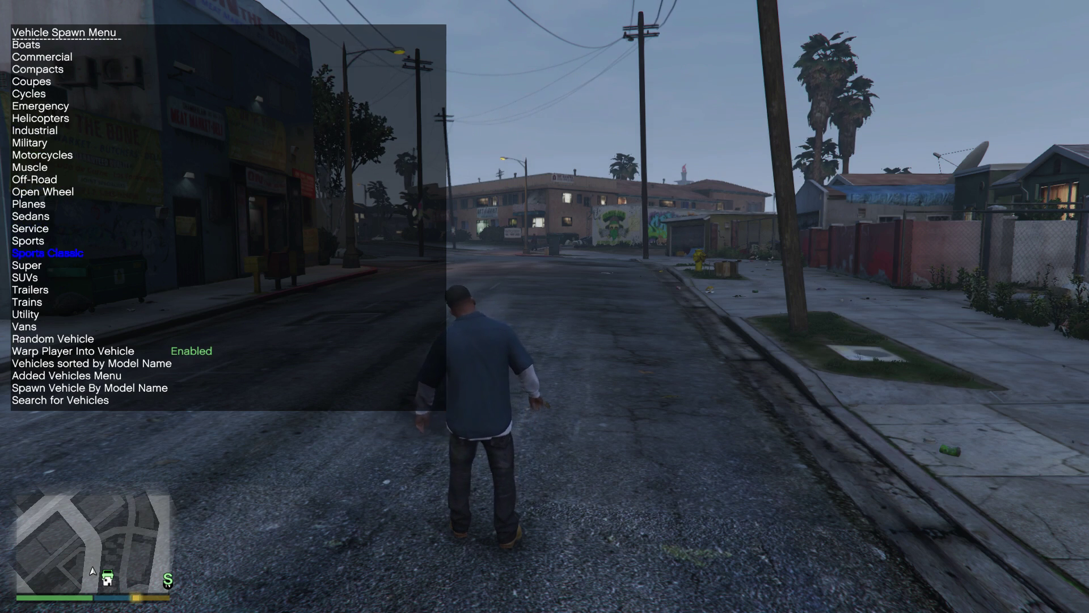
{"action": "key", "text": "Down"}
{"action": "key", "text": "Down"}
{"action": "key", "text": "Down"}
{"action": "key", "text": "Down"}
{"action": "key", "text": "Down"}
{"action": "key", "text": "Down"}
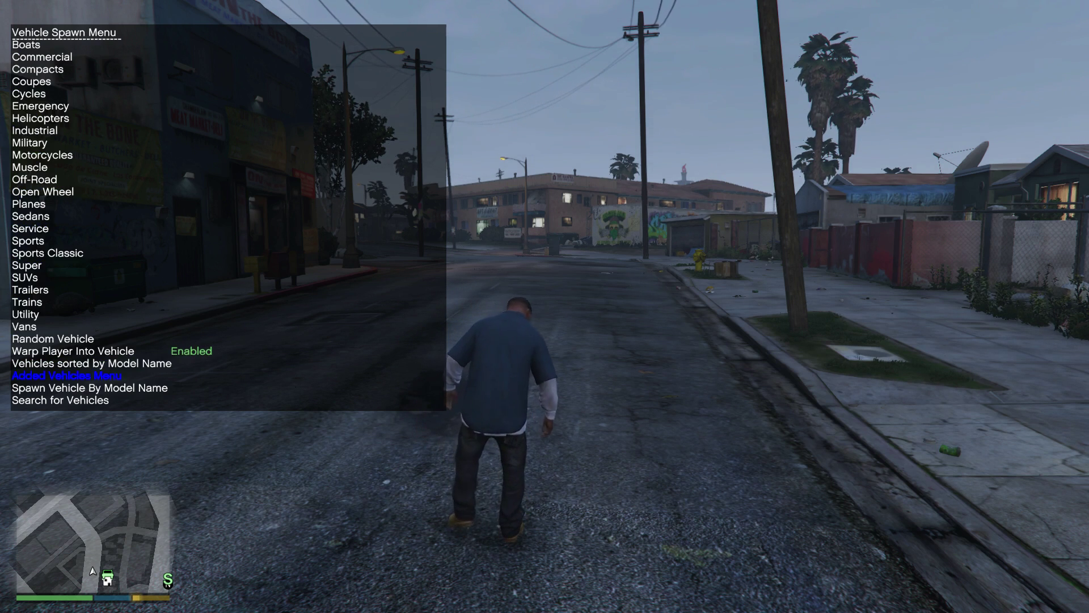
{"action": "key", "text": "Return"}
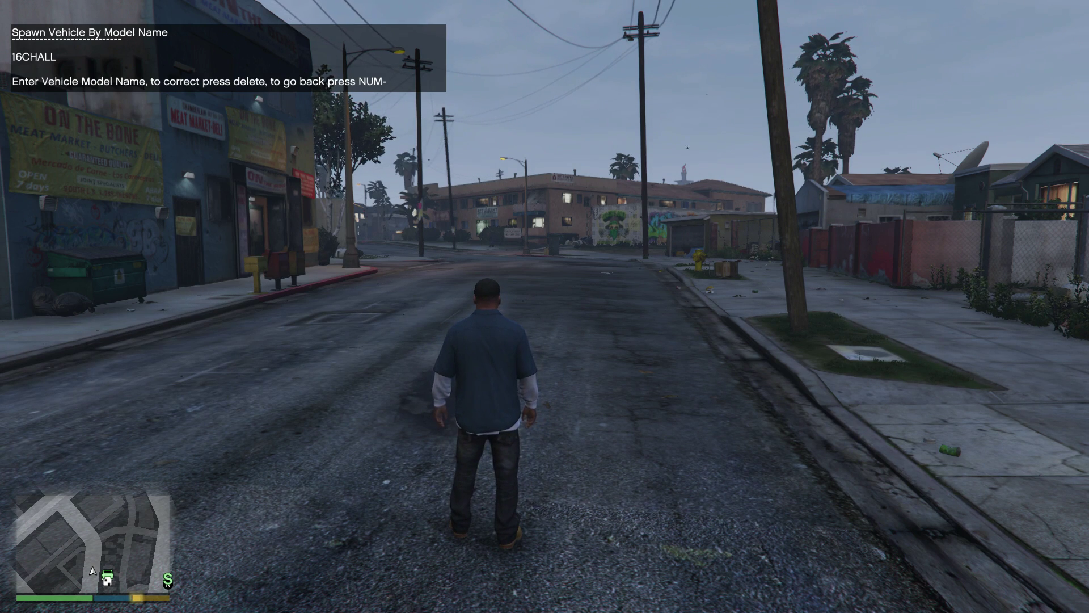
{"action": "type", "text": "16CHALLENGER"}
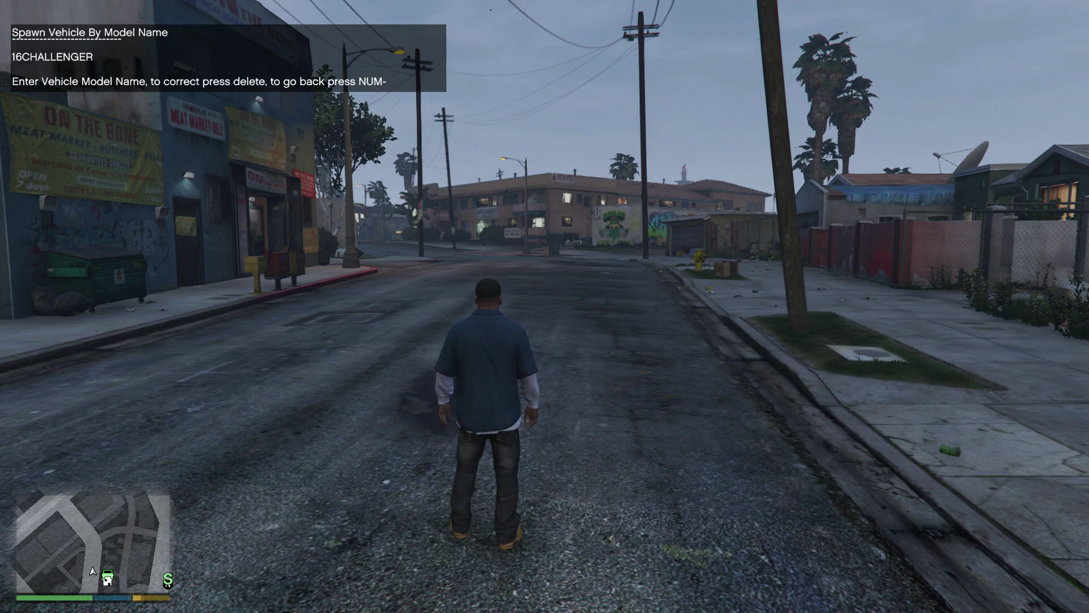
{"action": "key", "text": "Return"}
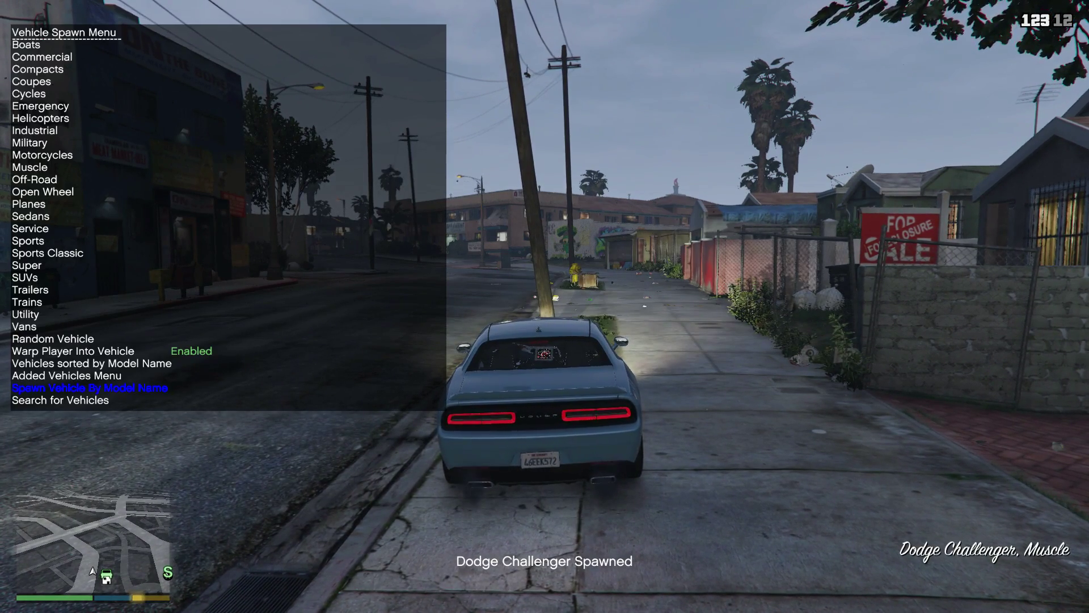
{"action": "key", "text": "BackSpace"}
{"action": "key", "text": "BackSpace"}
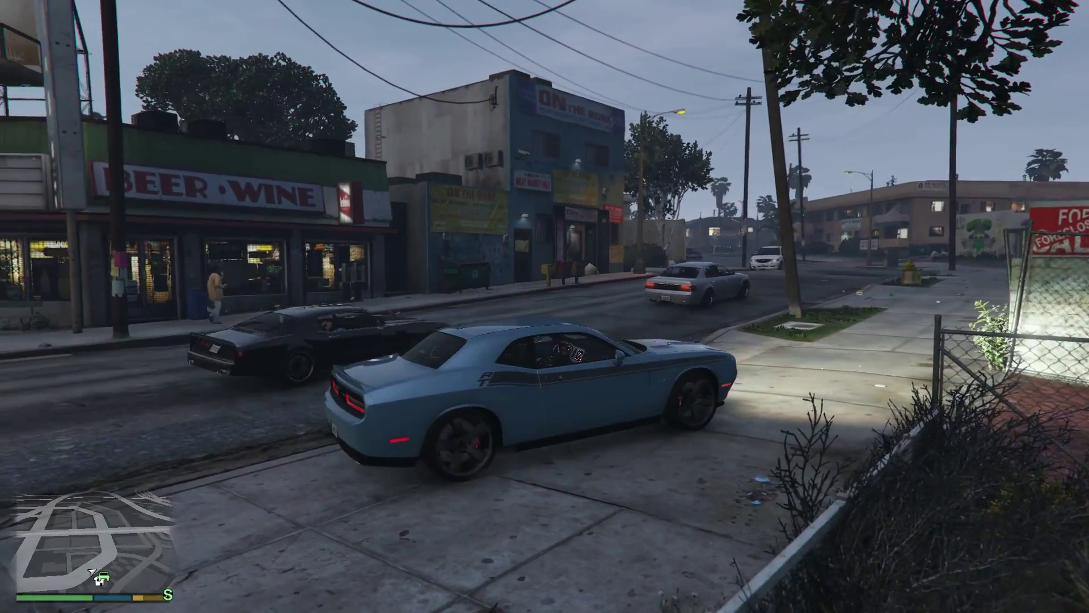
{"action": "key", "text": "w"}
{"action": "key", "text": "a"}
{"action": "key", "text": "d"}
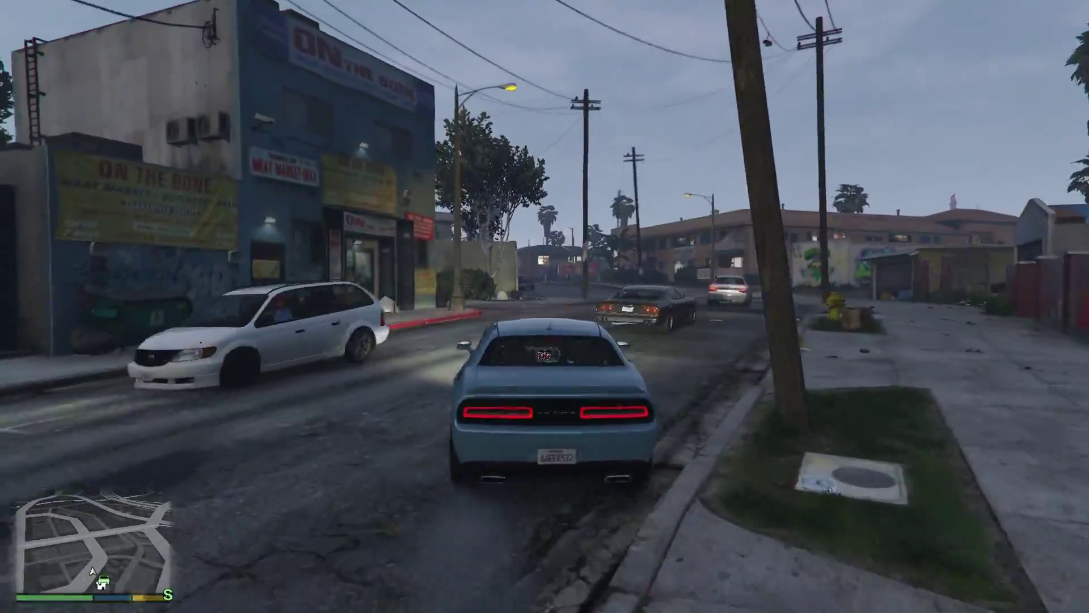
{"action": "key", "text": "a"}
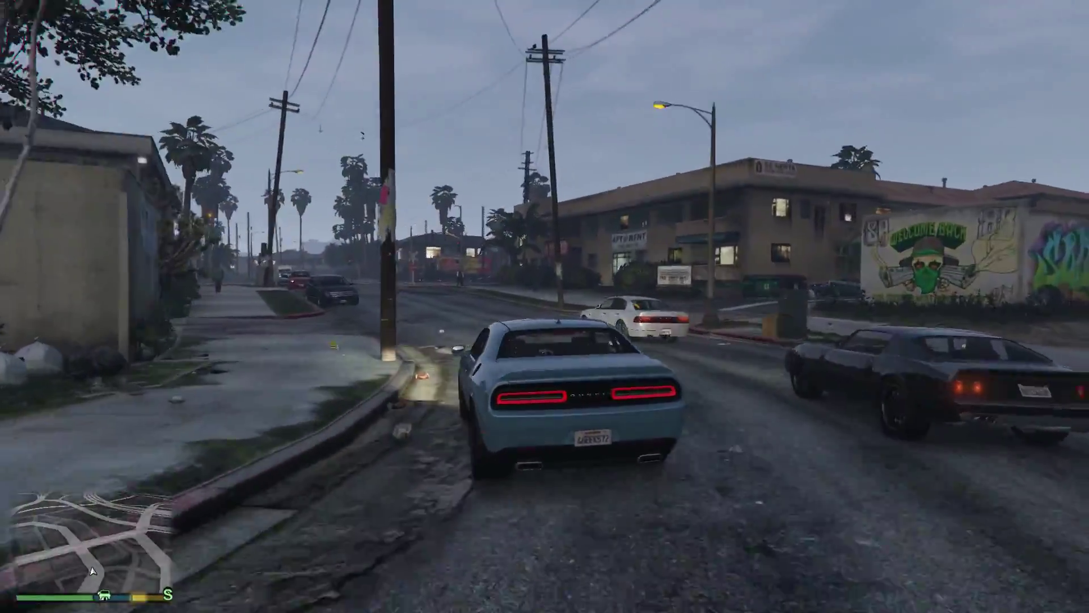
{"action": "key", "text": "w"}
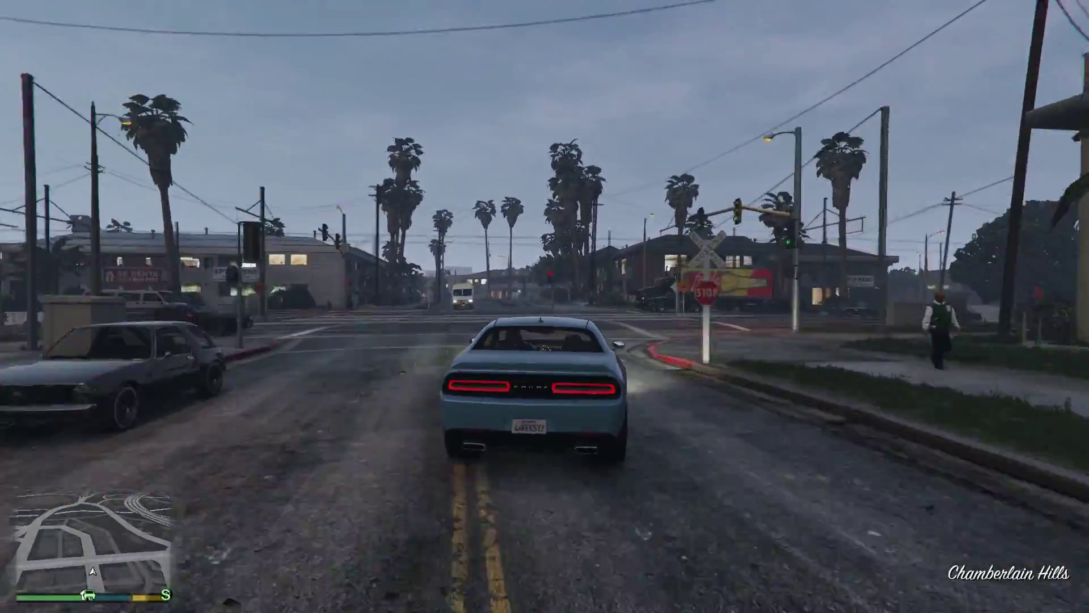
{"action": "key", "text": "w"}
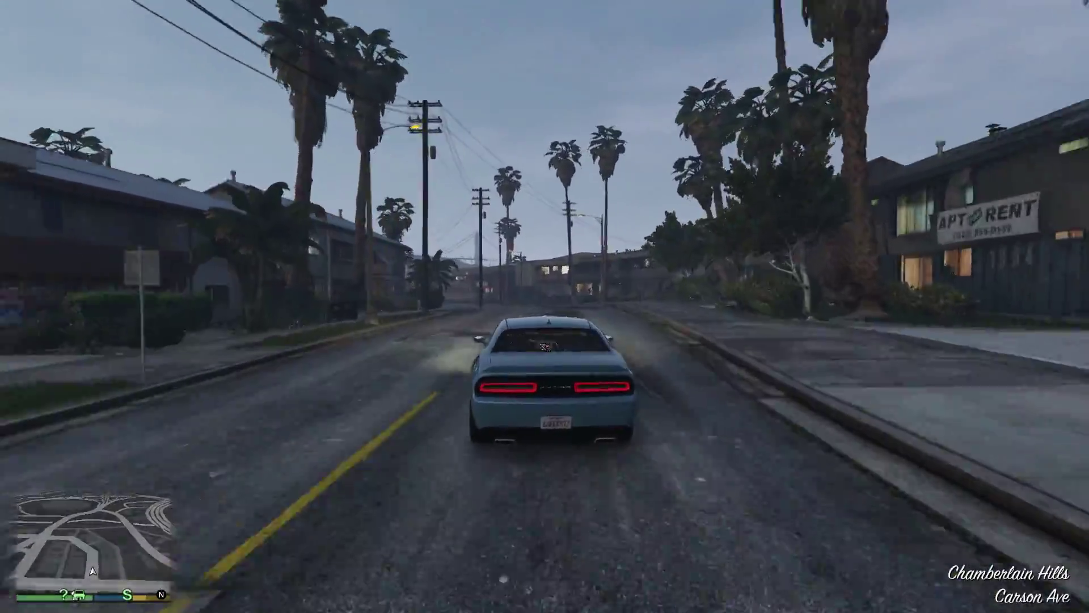
{"action": "key", "text": "w"}
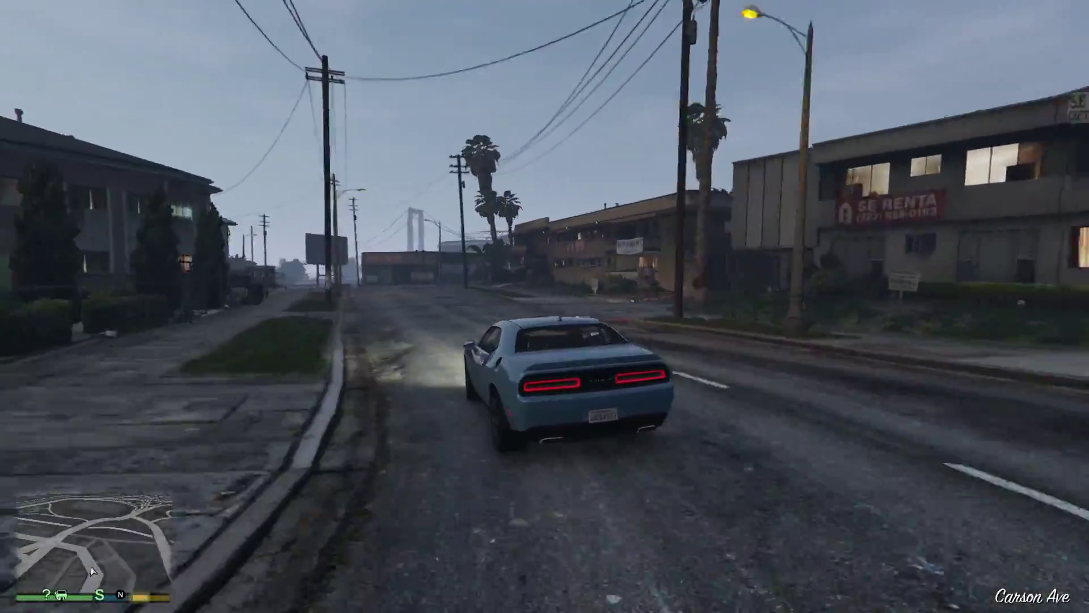
{"action": "key", "text": "w"}
{"action": "key", "text": "a"}
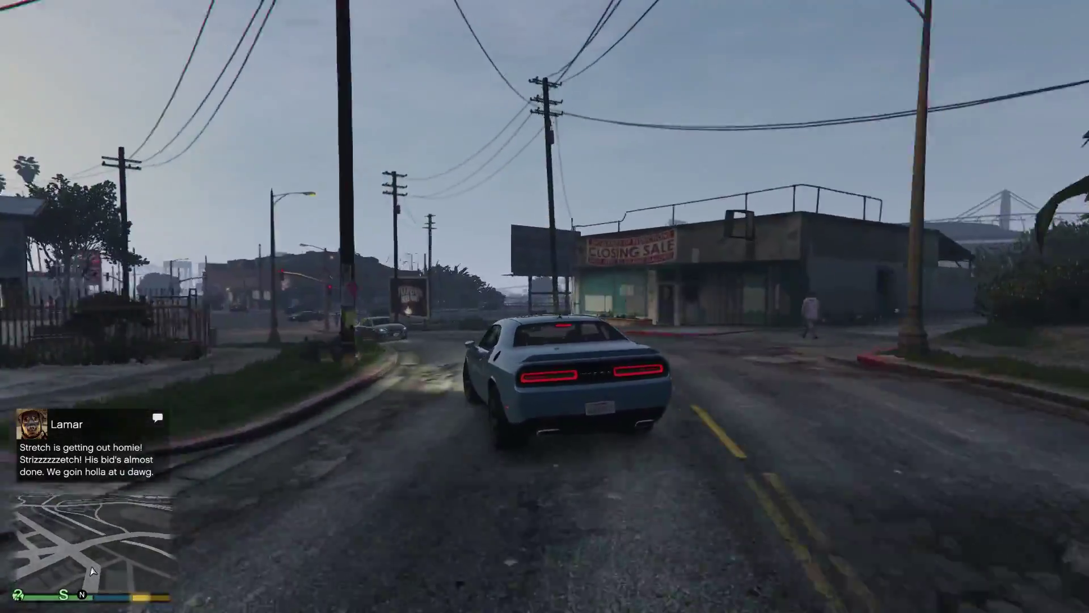
{"action": "key", "text": "w"}
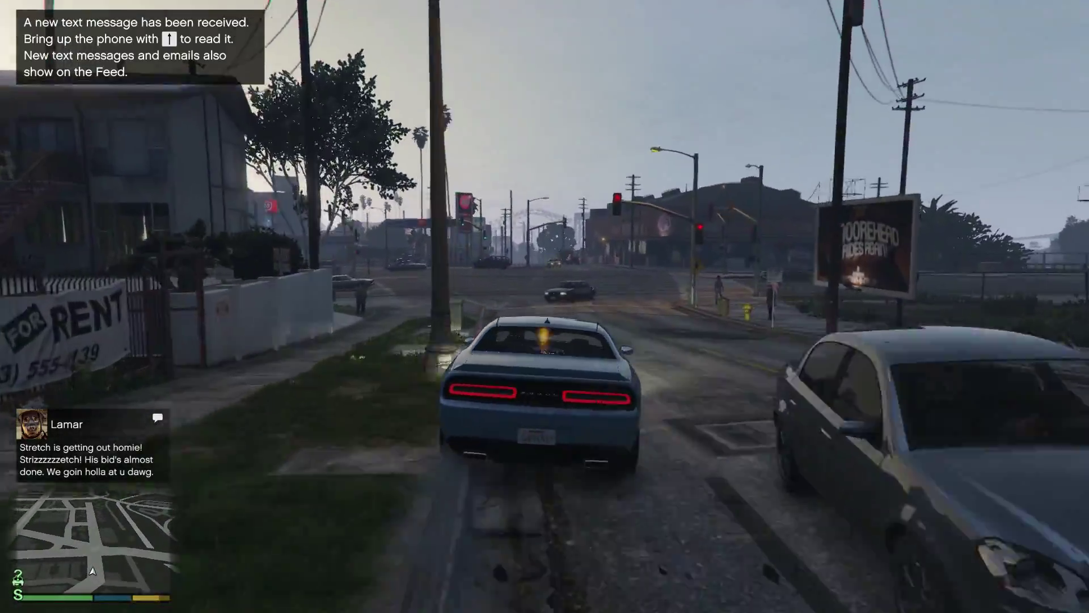
{"action": "key", "text": "w"}
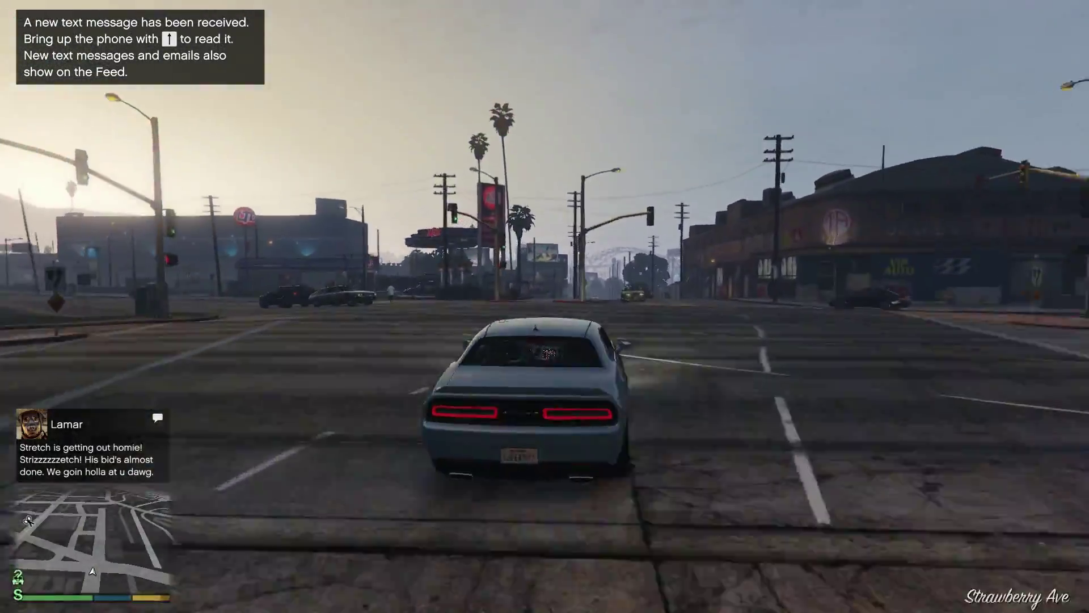
{"action": "key", "text": "w"}
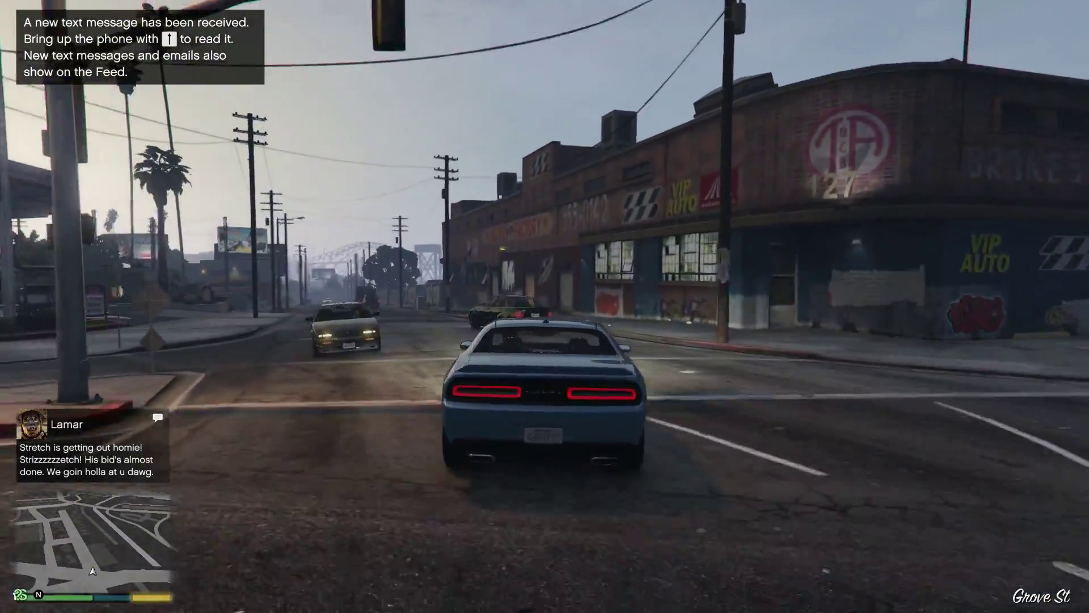
{"action": "key", "text": "w"}
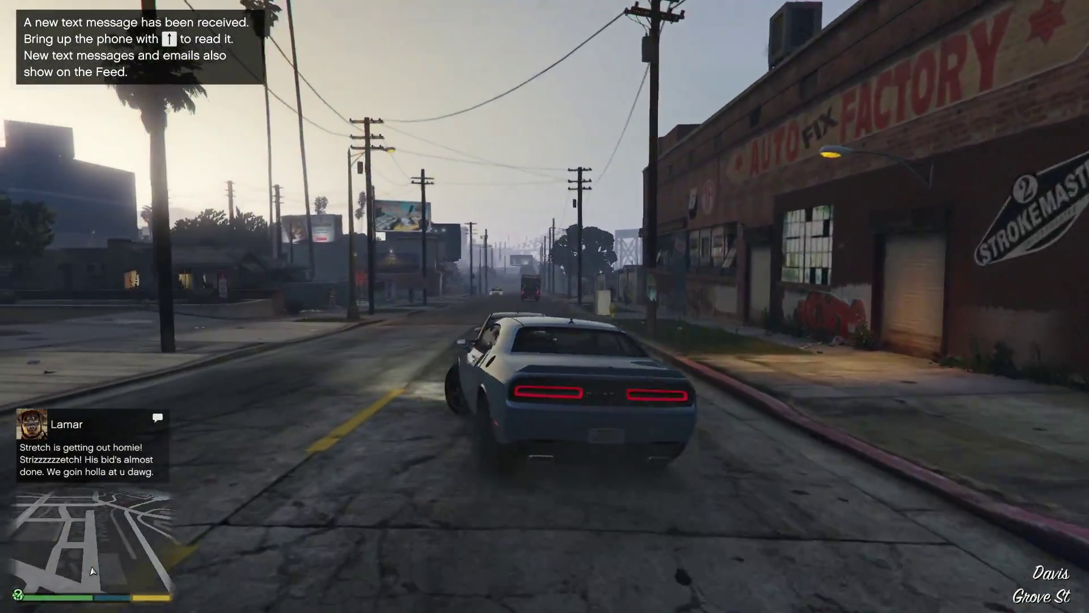